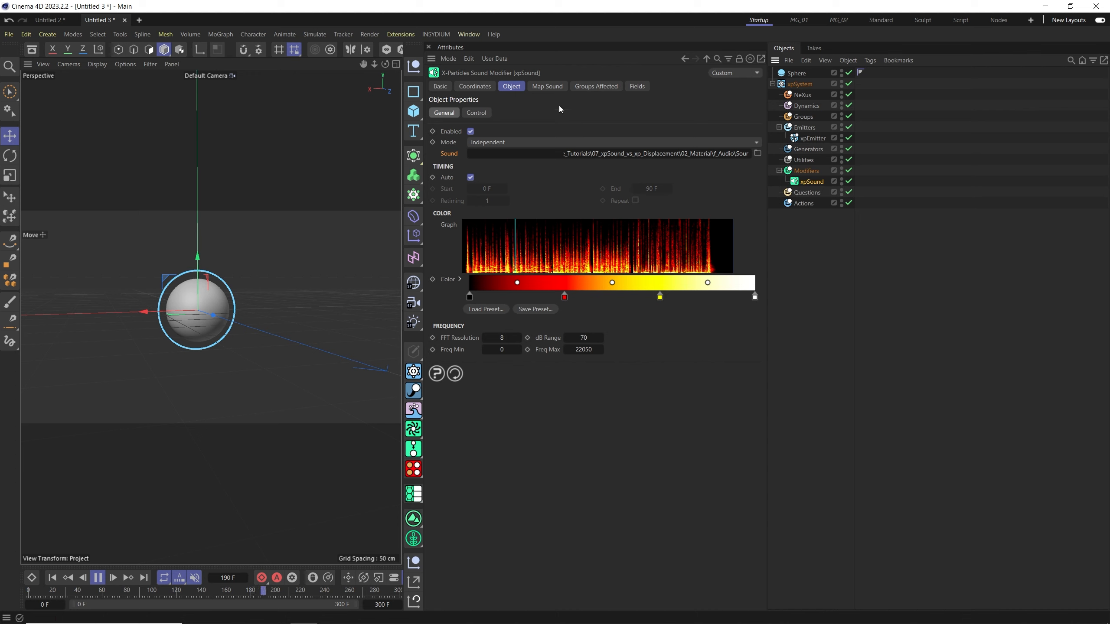
Step: Add a Color parameter to the xpSound modifier's sound mapping and preview the simulation
{"action": "left_click", "coordinate": [548, 87]}
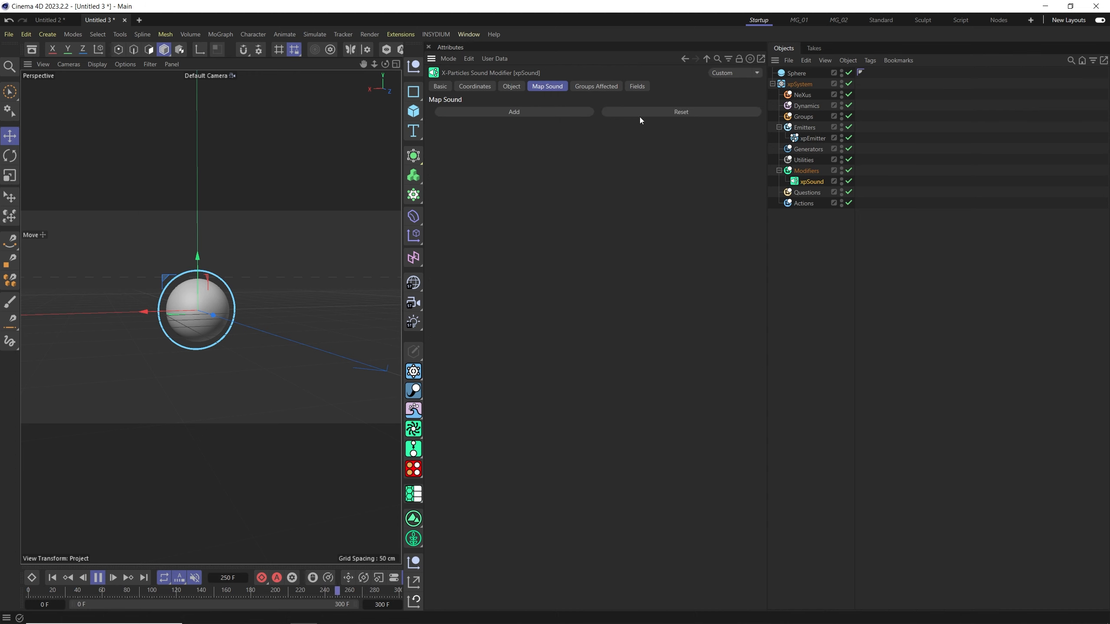
{"action": "left_click", "coordinate": [509, 111]}
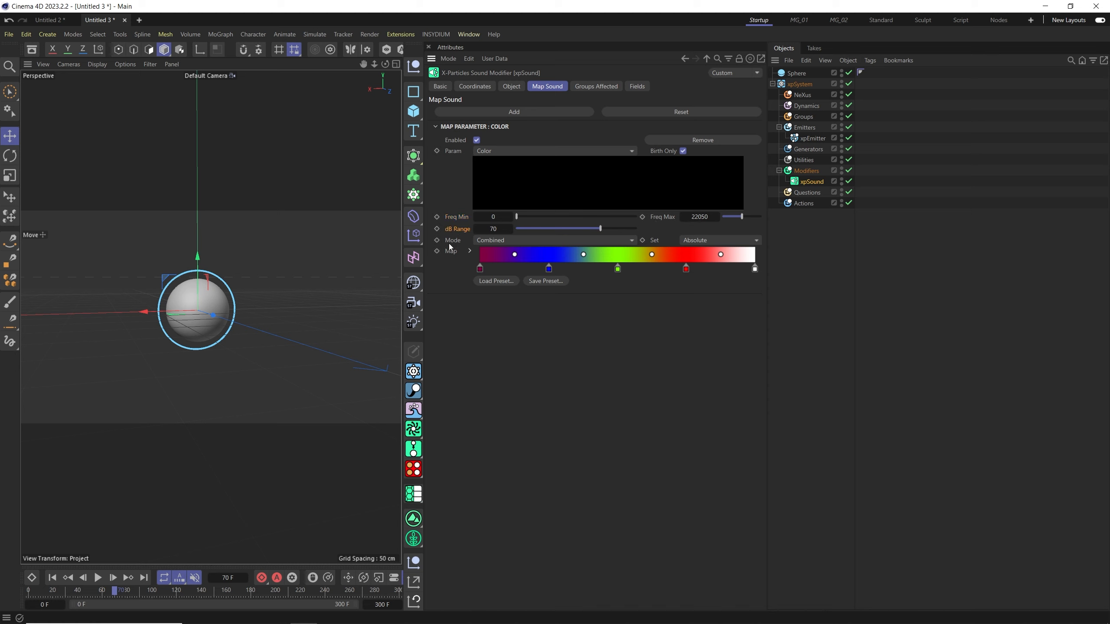
{"action": "left_click", "coordinate": [498, 242]}
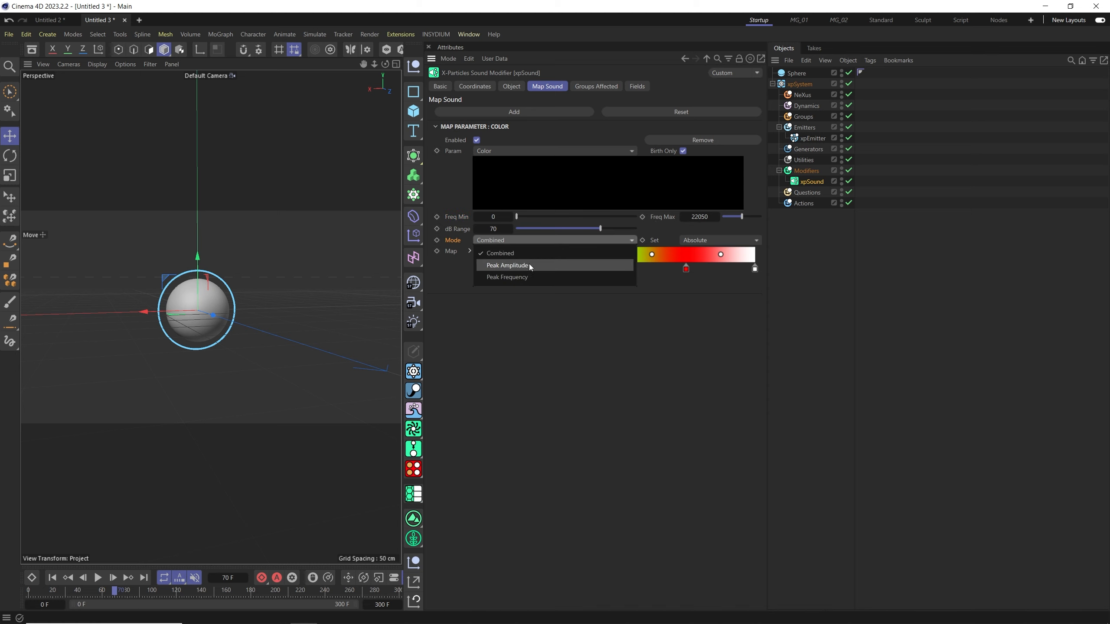
{"action": "left_click", "coordinate": [445, 252]}
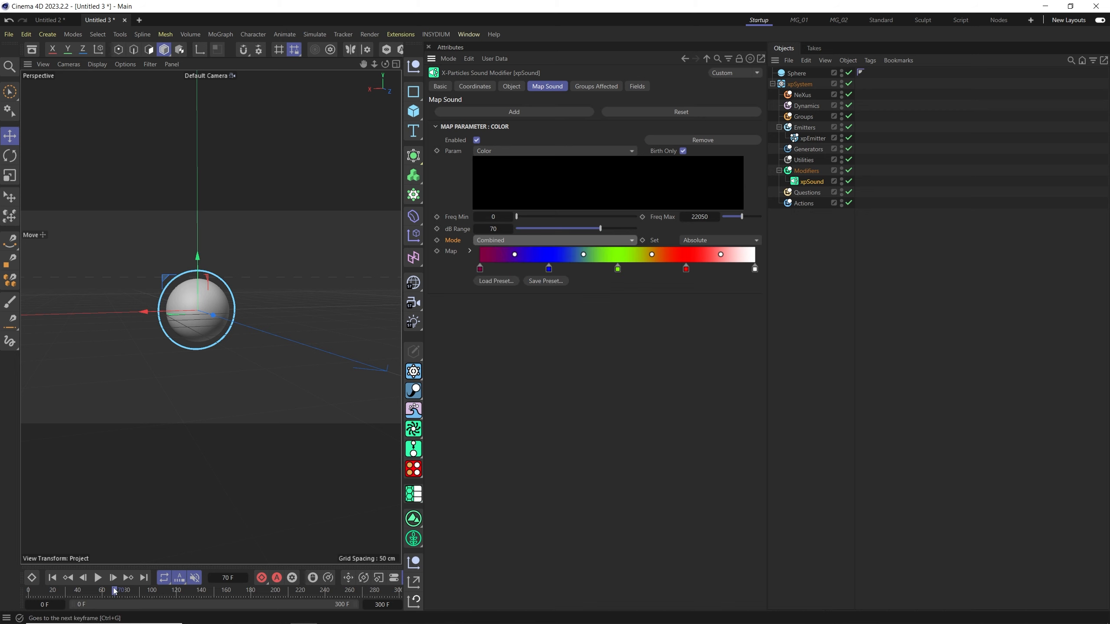
{"action": "left_click", "coordinate": [61, 583]}
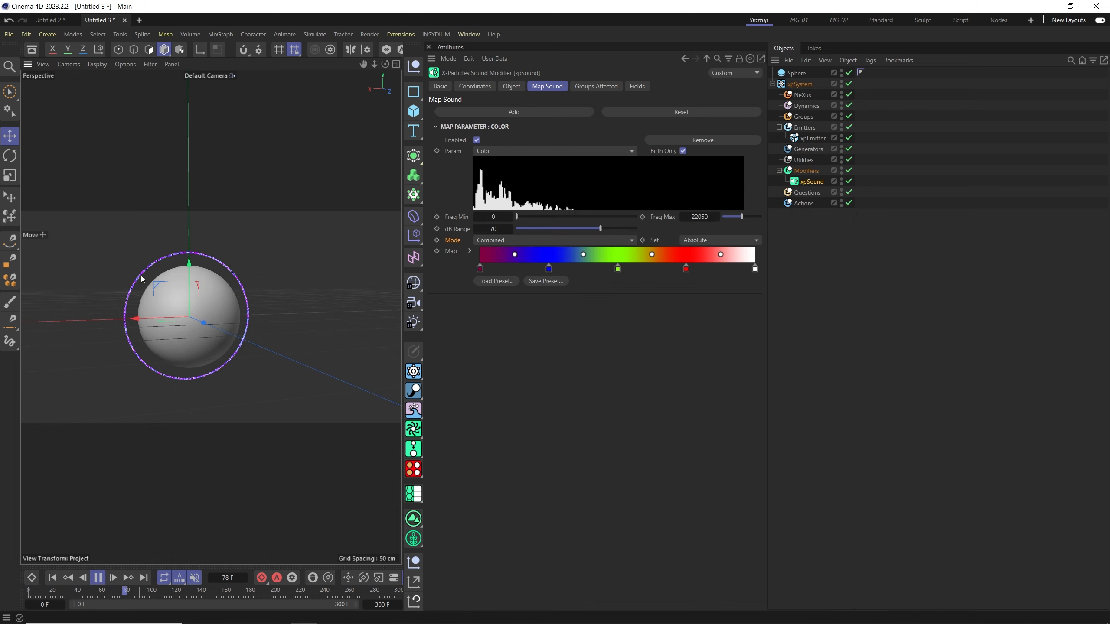
{"action": "left_click", "coordinate": [104, 580]}
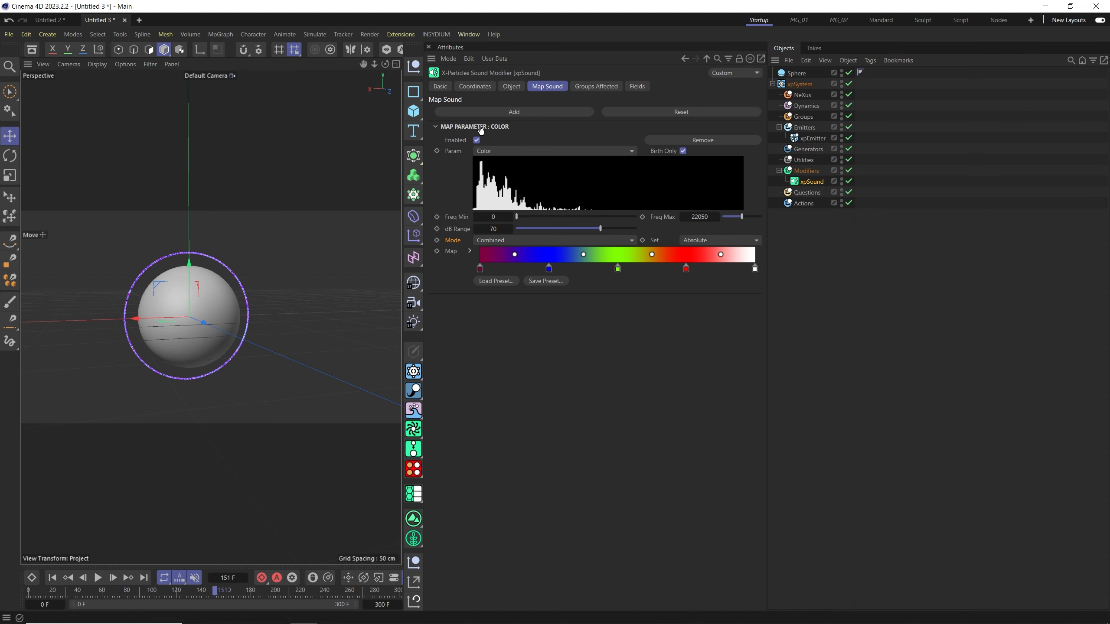
Step: Add a second map parameter to the sound mapping and set its parameter to Speed
{"action": "left_click", "coordinate": [435, 127]}
{"action": "left_click", "coordinate": [515, 113]}
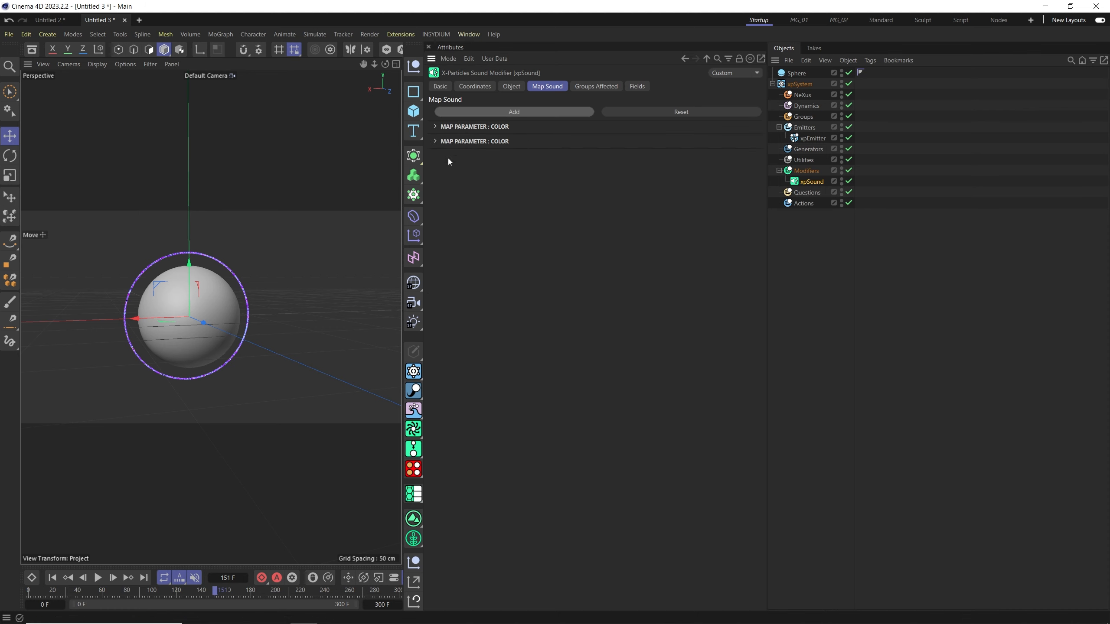
{"action": "left_click", "coordinate": [435, 142]}
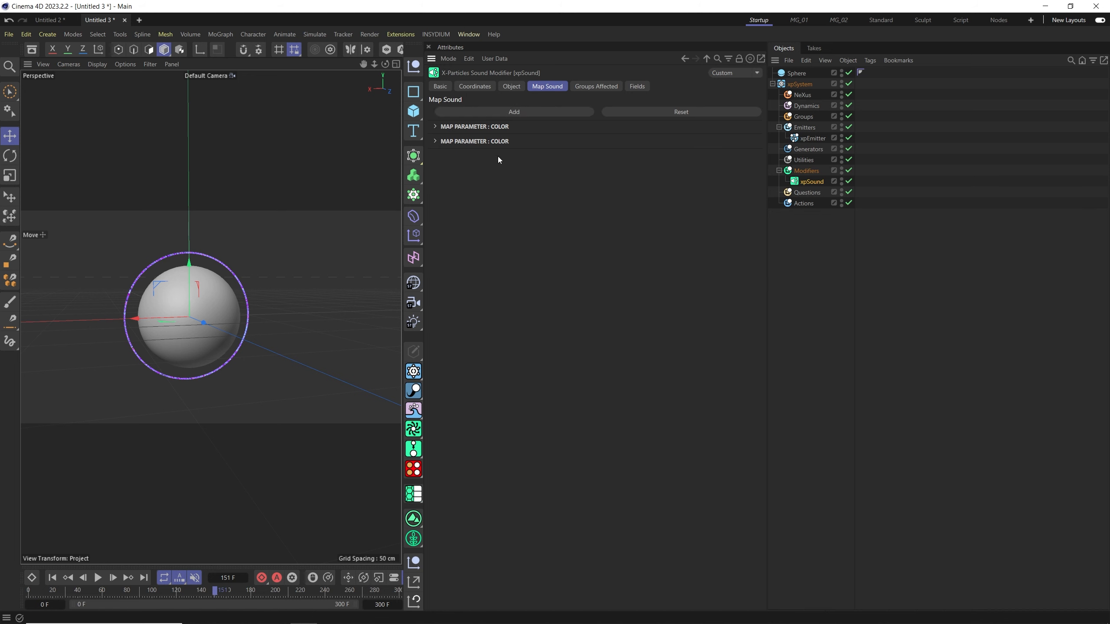
{"action": "left_click", "coordinate": [520, 165]}
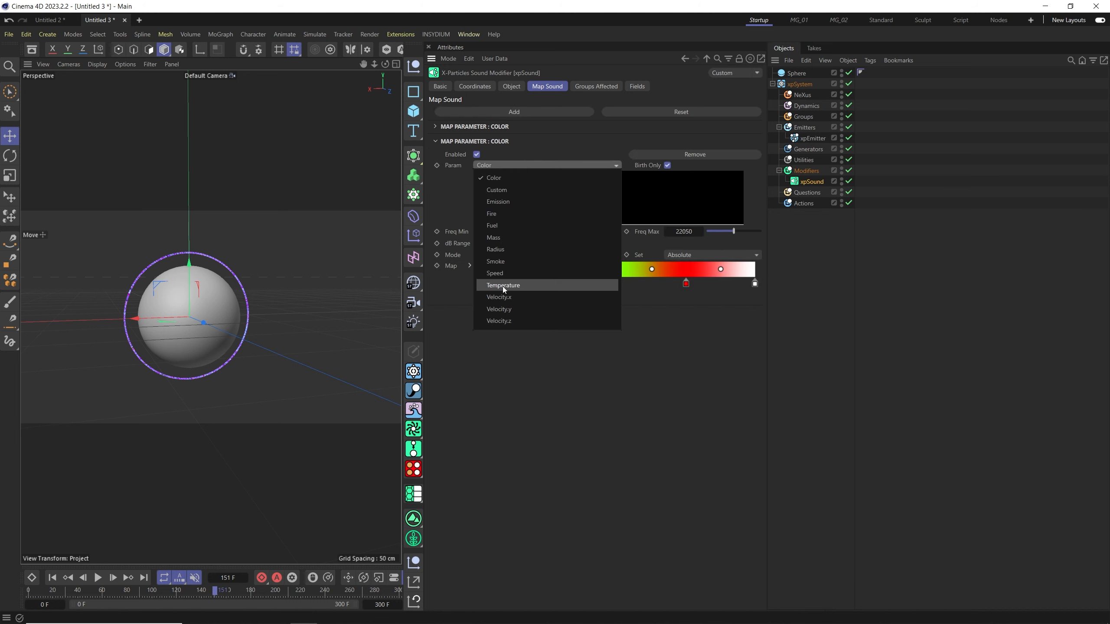
{"action": "left_click", "coordinate": [501, 273]}
Step: Play the simulation from the first frame to examine how sound drives the particles' speed, and pause it
{"action": "left_click", "coordinate": [53, 578]}
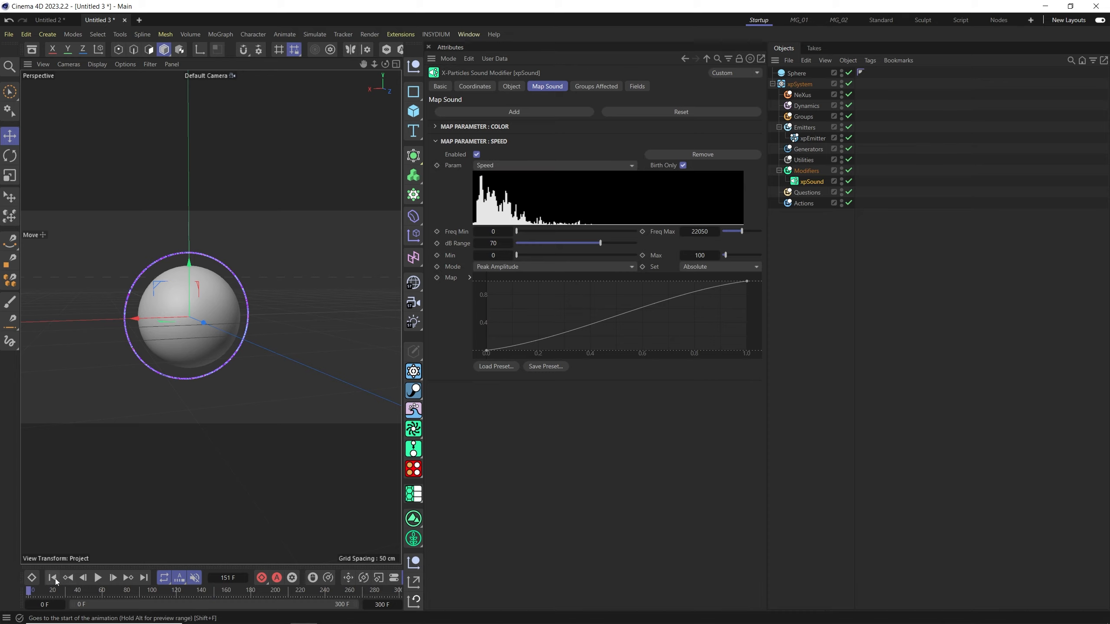
{"action": "left_click", "coordinate": [98, 578]}
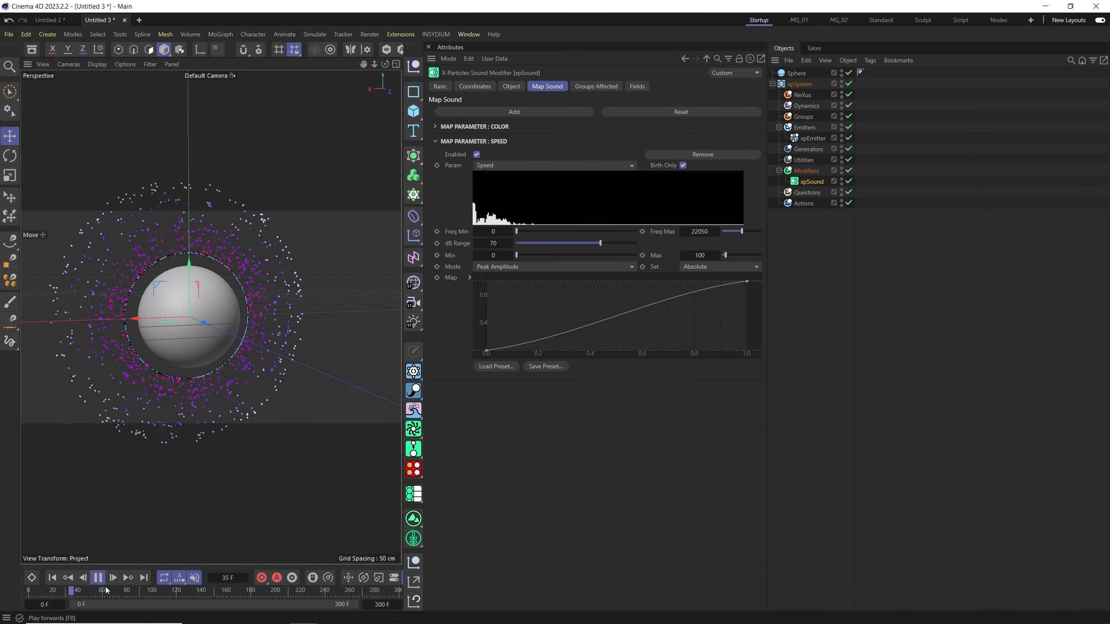
{"action": "scroll", "coordinate": [220, 336], "scroll_direction": "down", "scroll_amount": 5}
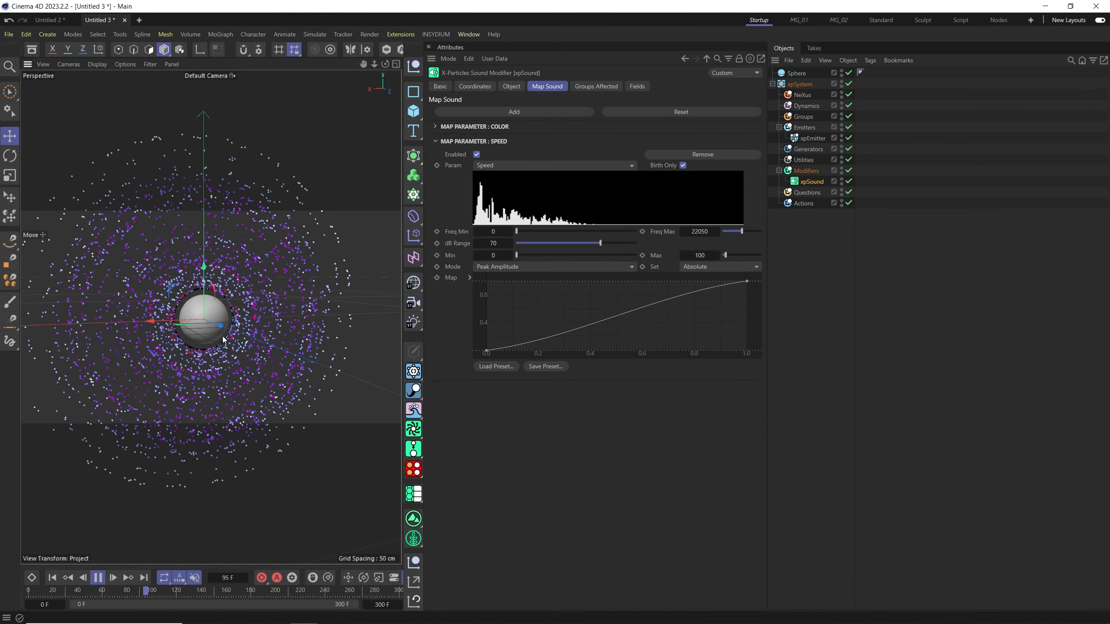
{"action": "scroll", "coordinate": [221, 337], "scroll_direction": "up", "scroll_amount": 1}
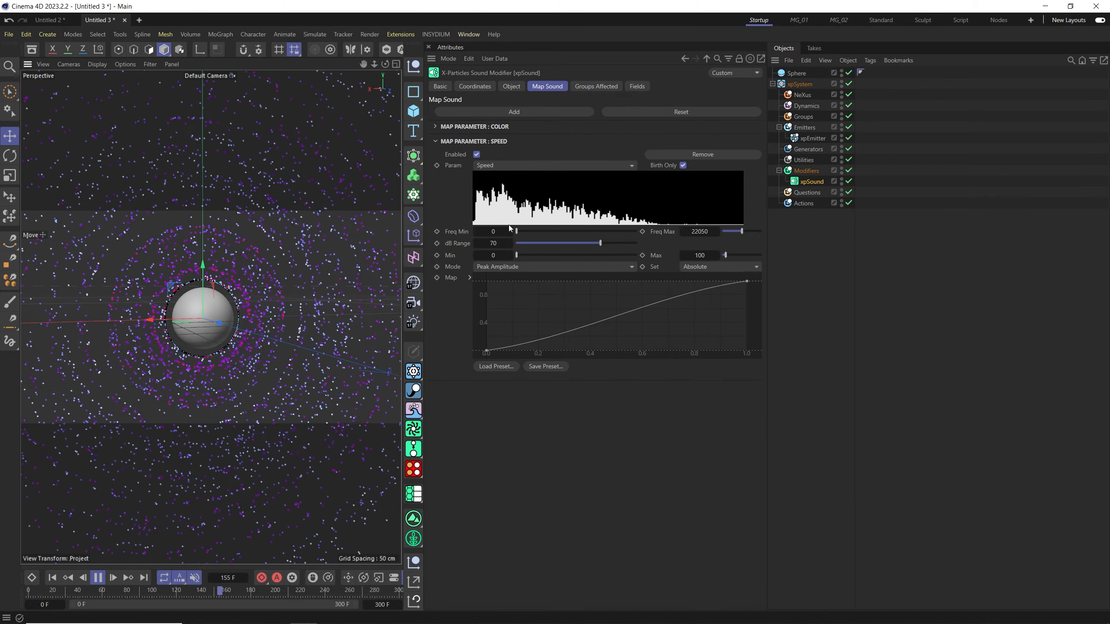
{"action": "left_click", "coordinate": [98, 578]}
Step: Set the Color mapping's Freq Max to 44100 and its dB Range to 25 while replaying the simulation
{"action": "left_click", "coordinate": [440, 142]}
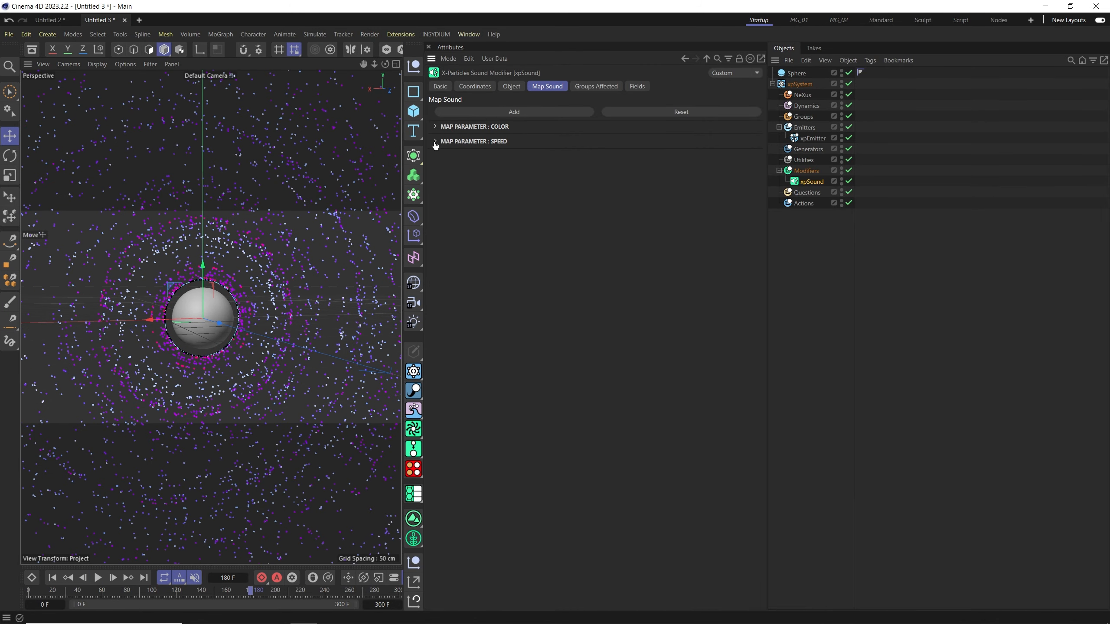
{"action": "left_click", "coordinate": [440, 128]}
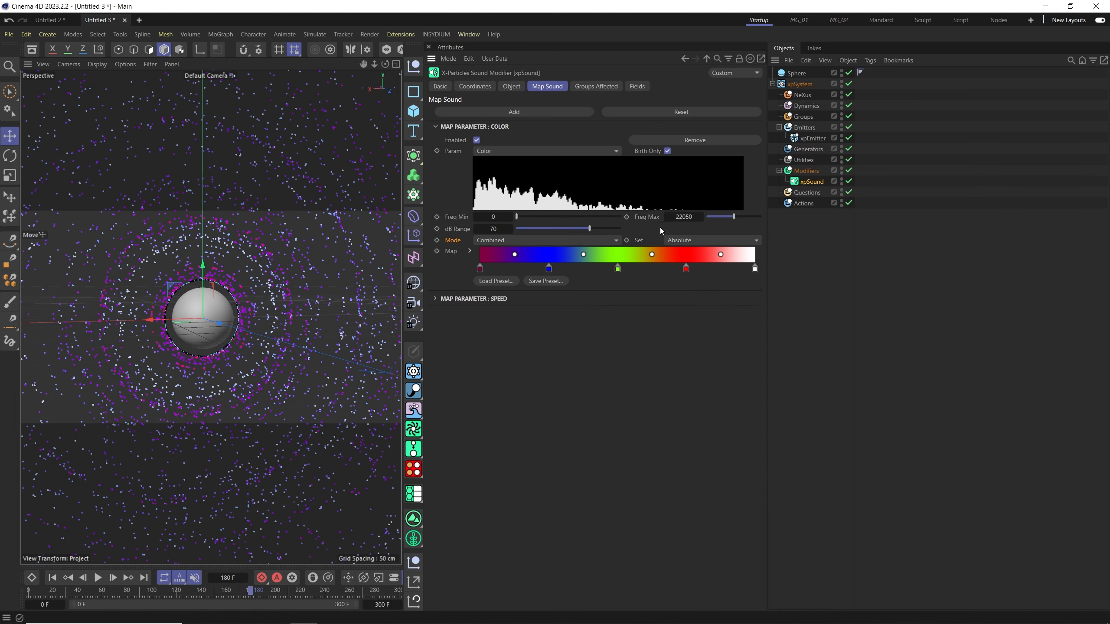
{"action": "left_click_drag", "start_coordinate": [737, 219], "coordinate": [769, 217]}
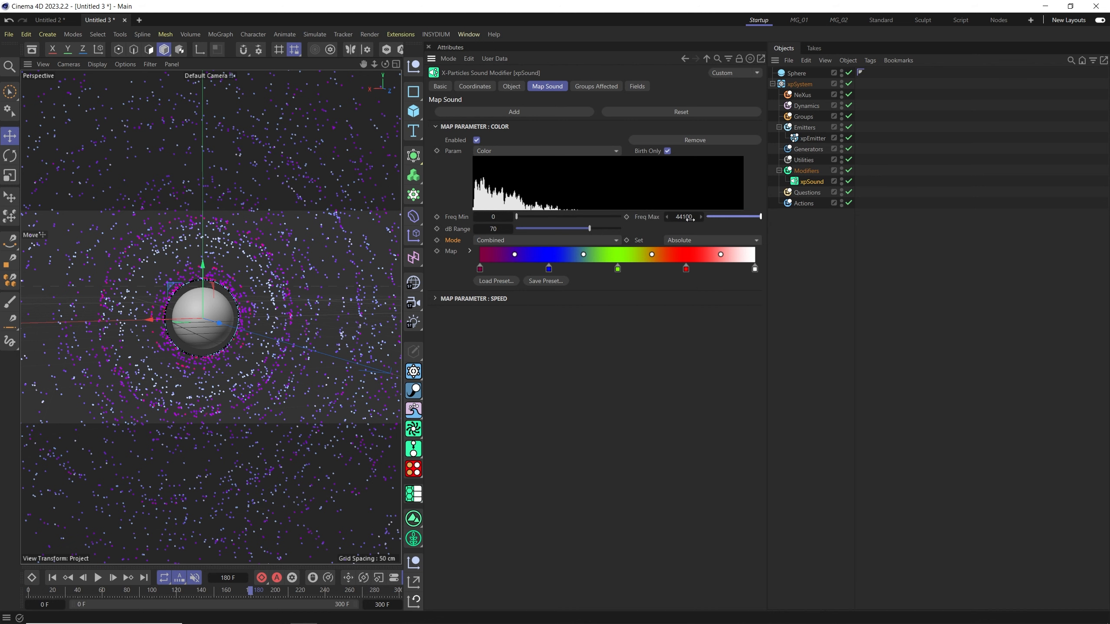
{"action": "left_click", "coordinate": [52, 577]}
{"action": "left_click", "coordinate": [98, 578]}
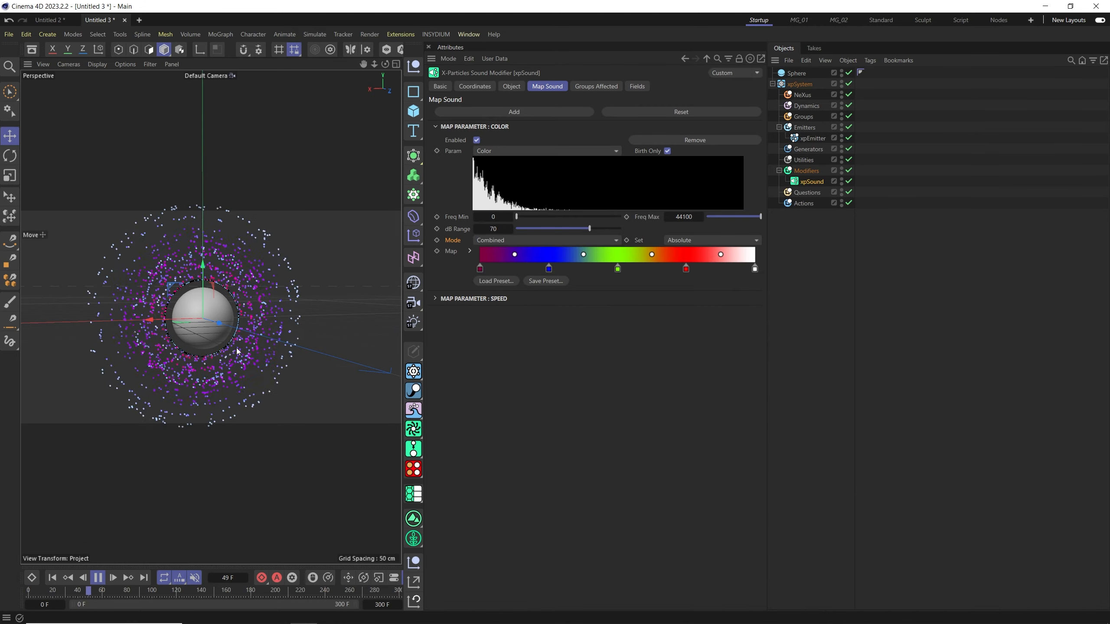
{"action": "left_click", "coordinate": [469, 233]}
{"action": "left_click_drag", "start_coordinate": [586, 230], "coordinate": [585, 230]}
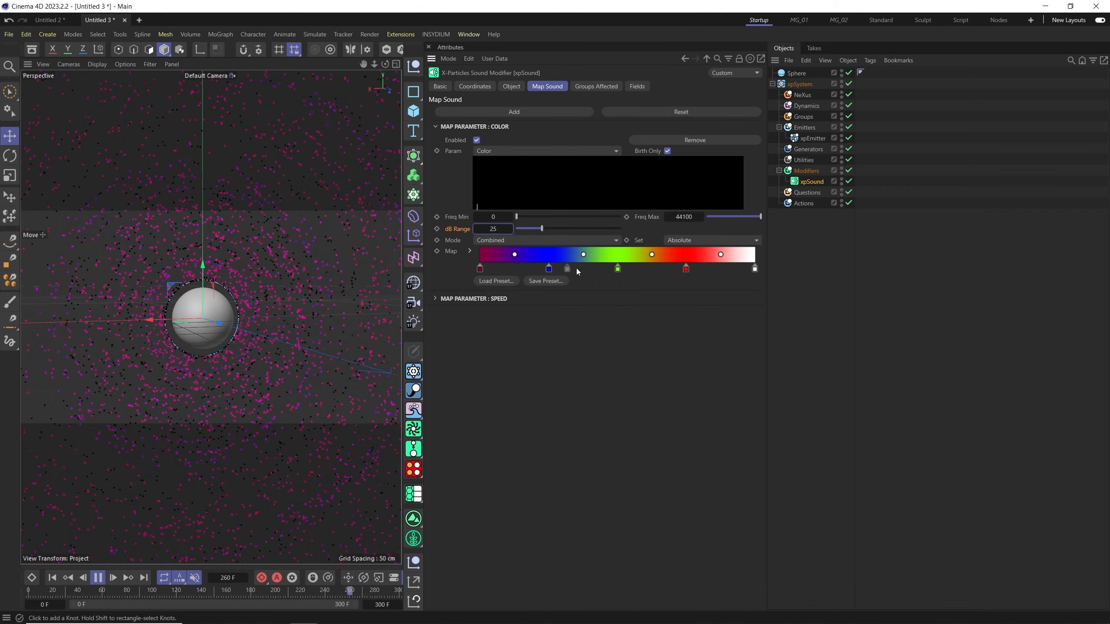
Step: Double the knots of the Color mapping's gradient three times
{"action": "right_click", "coordinate": [531, 257]}
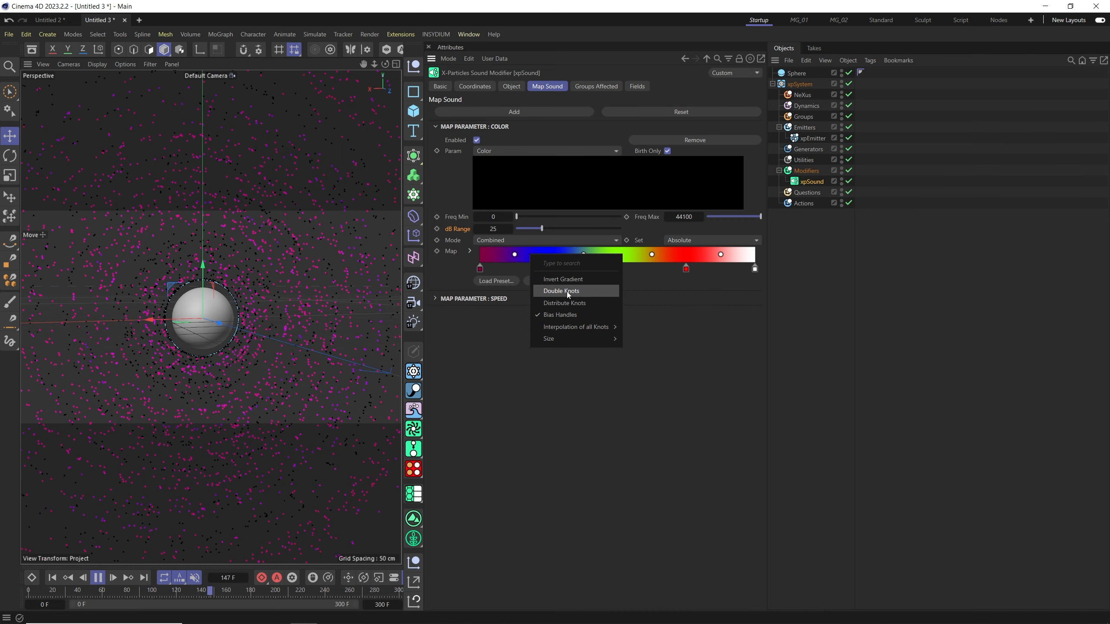
{"action": "left_click", "coordinate": [580, 291]}
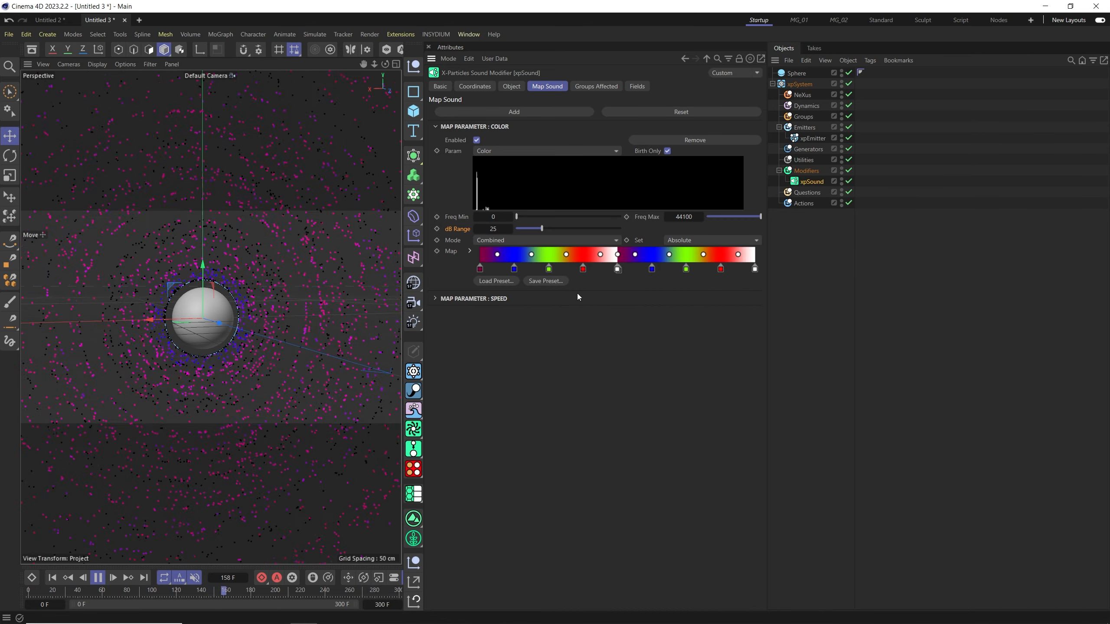
{"action": "right_click", "coordinate": [513, 256]}
{"action": "left_click", "coordinate": [540, 295]}
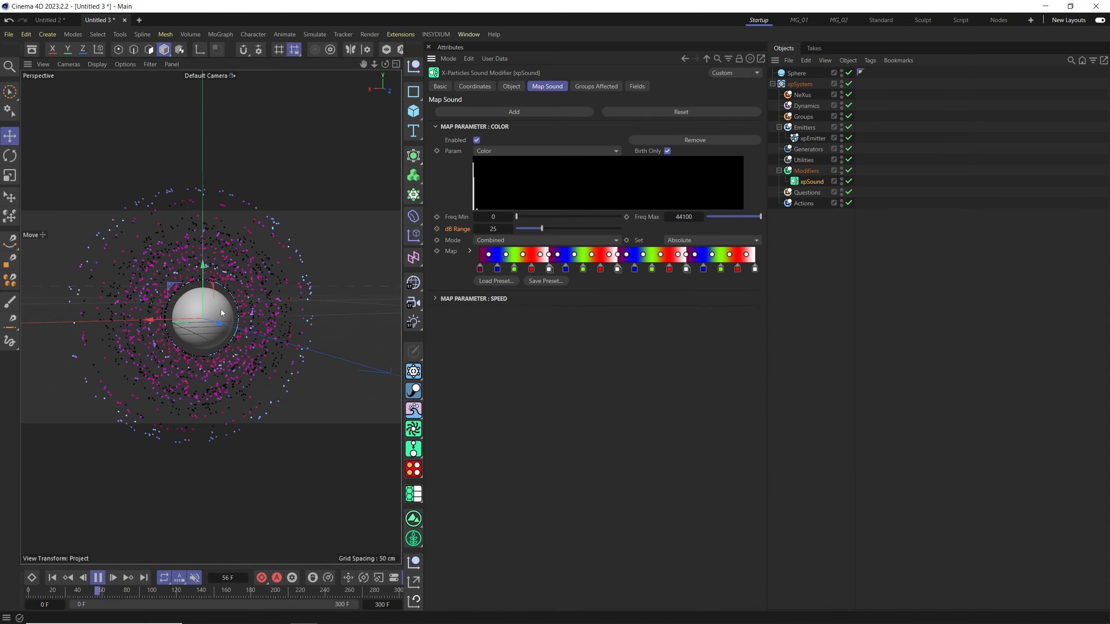
{"action": "right_click", "coordinate": [515, 257]}
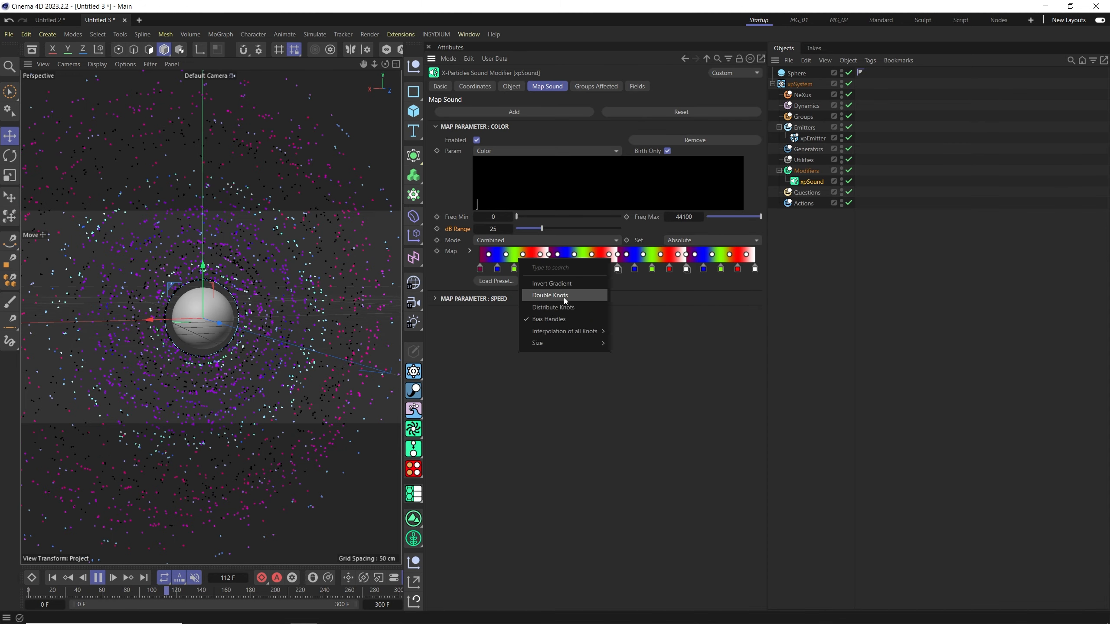
{"action": "left_click", "coordinate": [542, 294]}
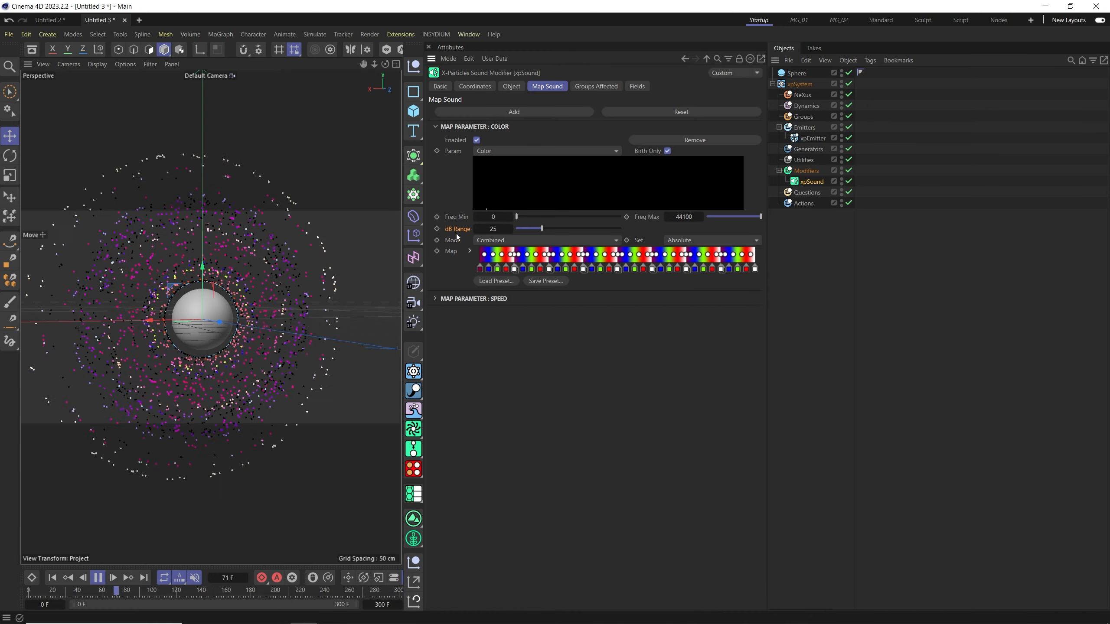
Step: Try dB Range values of 63.3 and 22.8 for the Color mapping
{"action": "left_click_drag", "start_coordinate": [554, 232], "coordinate": [582, 229]}
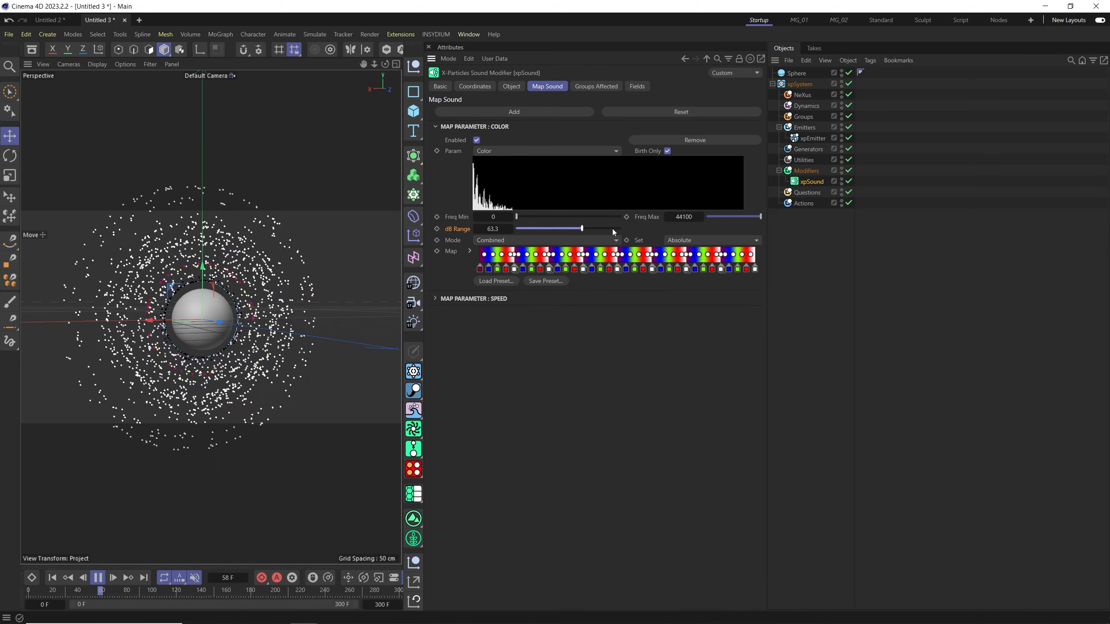
{"action": "left_click_drag", "start_coordinate": [596, 229], "coordinate": [539, 234]}
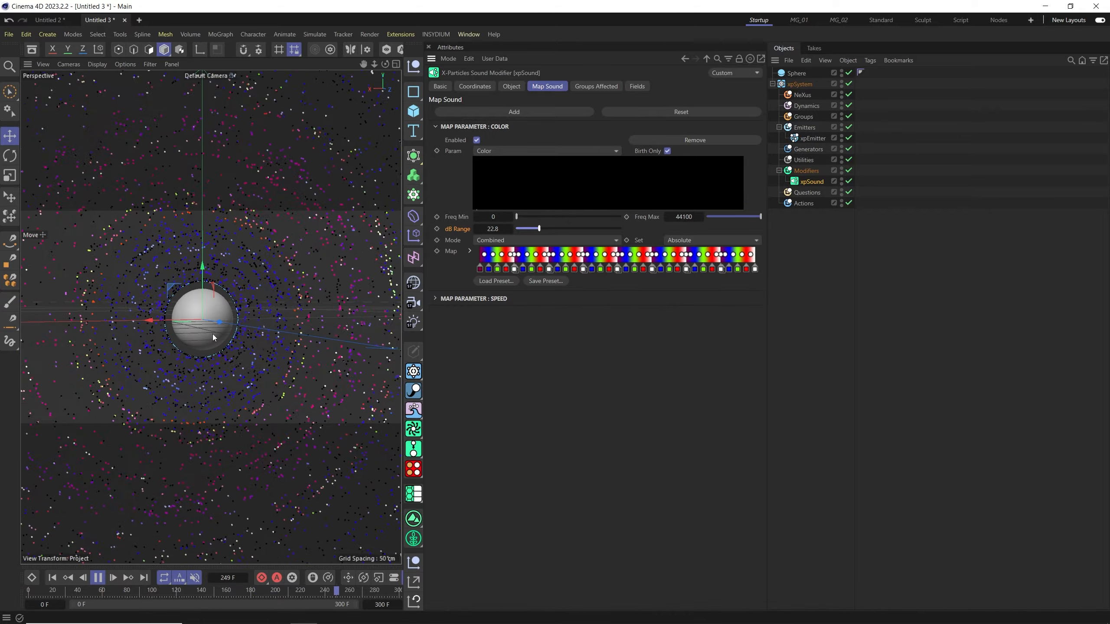
Step: Try the Peak Amplitude and Peak Frequency modes for the Color mapping, and return it to Combined
{"action": "left_click", "coordinate": [506, 242]}
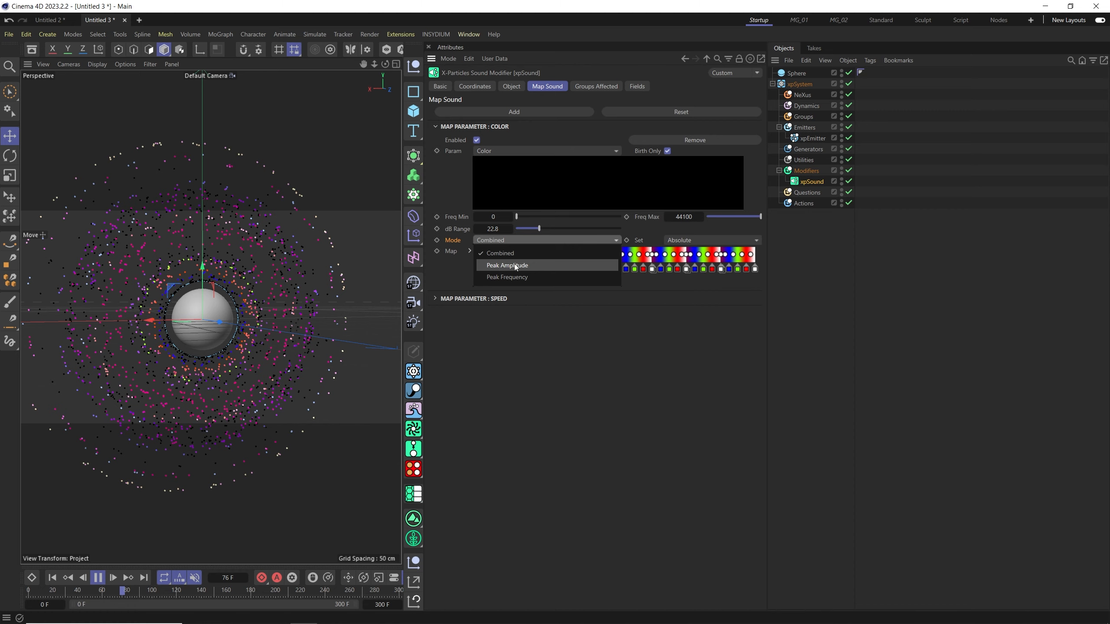
{"action": "left_click", "coordinate": [529, 265]}
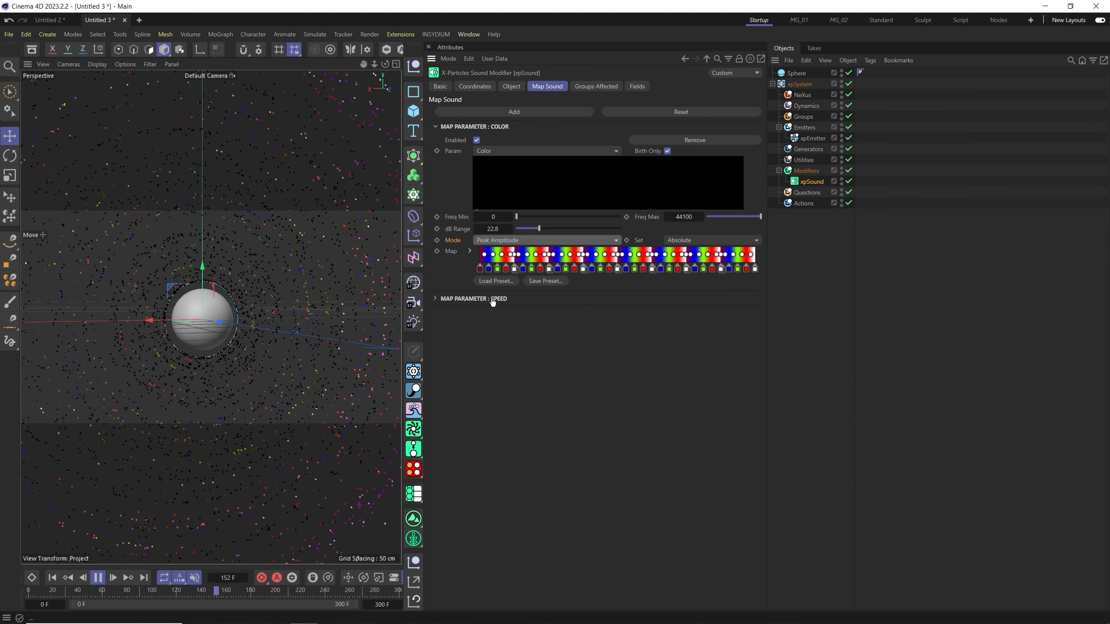
{"action": "left_click", "coordinate": [517, 239]}
{"action": "left_click", "coordinate": [515, 278]}
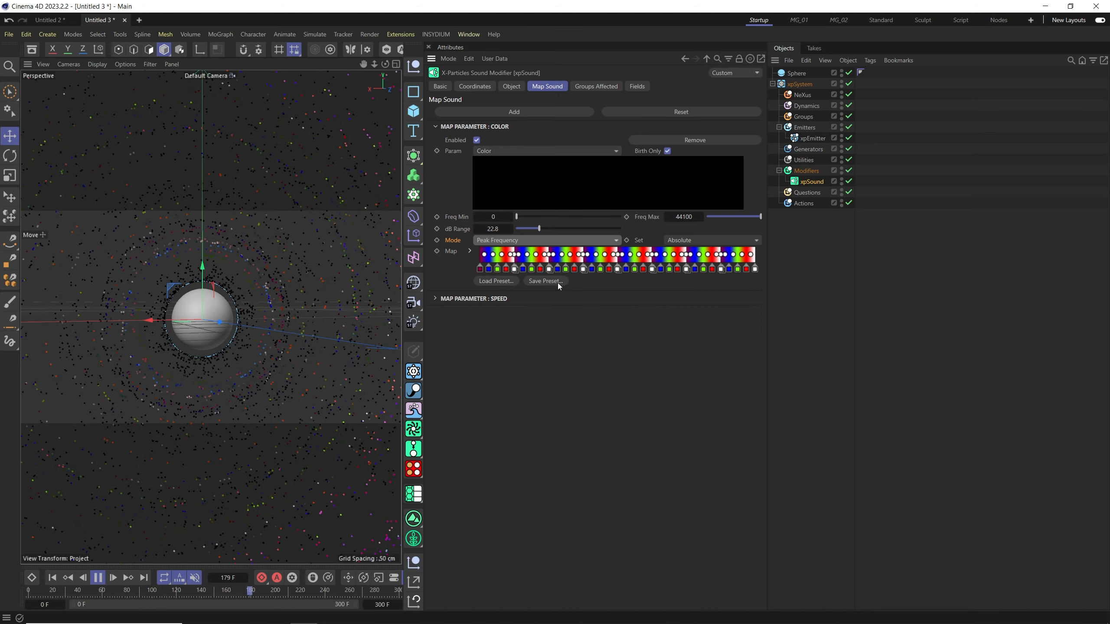
{"action": "left_click", "coordinate": [512, 242]}
{"action": "left_click", "coordinate": [515, 252]}
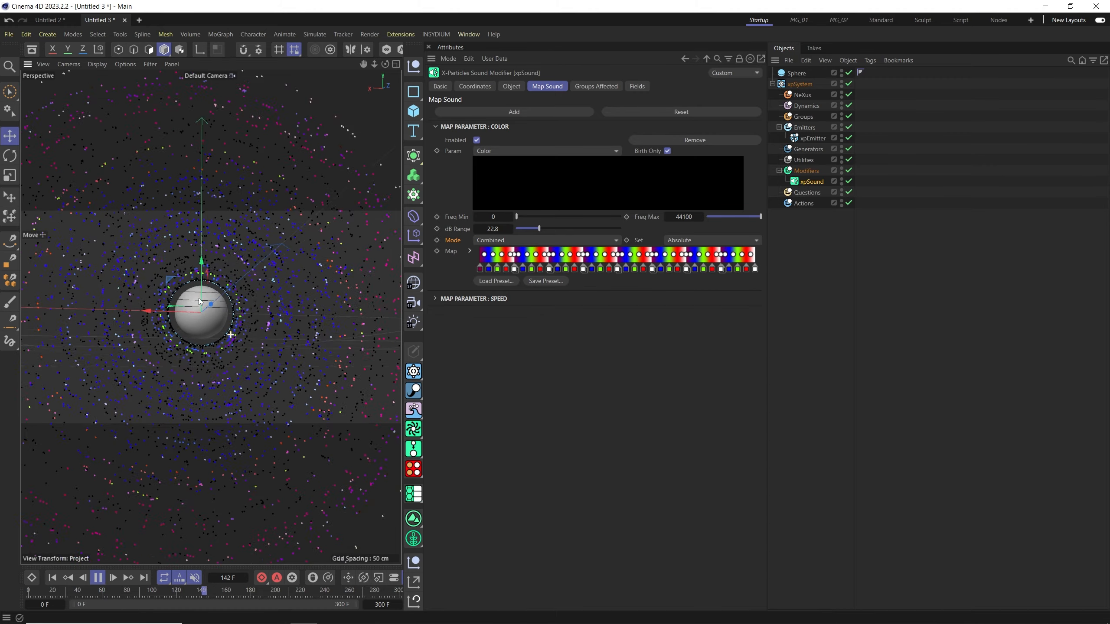
Step: Set the Color mapping's dB Range to 30
{"action": "left_click", "coordinate": [499, 229]}
{"action": "type", "text": "30"}
{"action": "key", "text": "Return"}
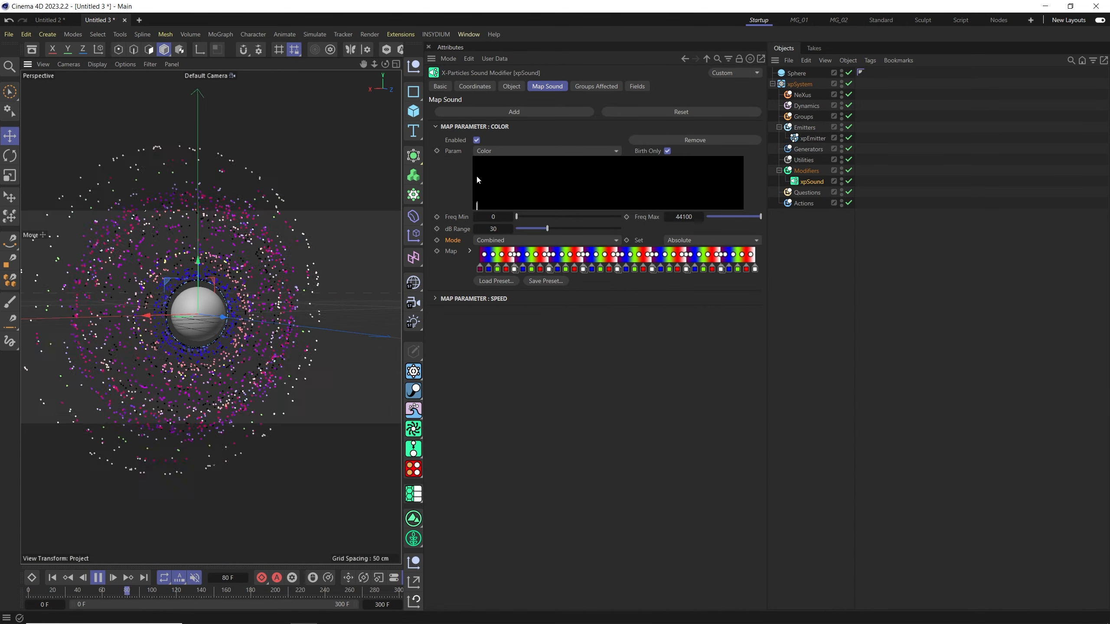
Step: Try a Max of 200 for the Speed mapping and settle on 150
{"action": "left_click", "coordinate": [435, 127]}
{"action": "left_click", "coordinate": [435, 142]}
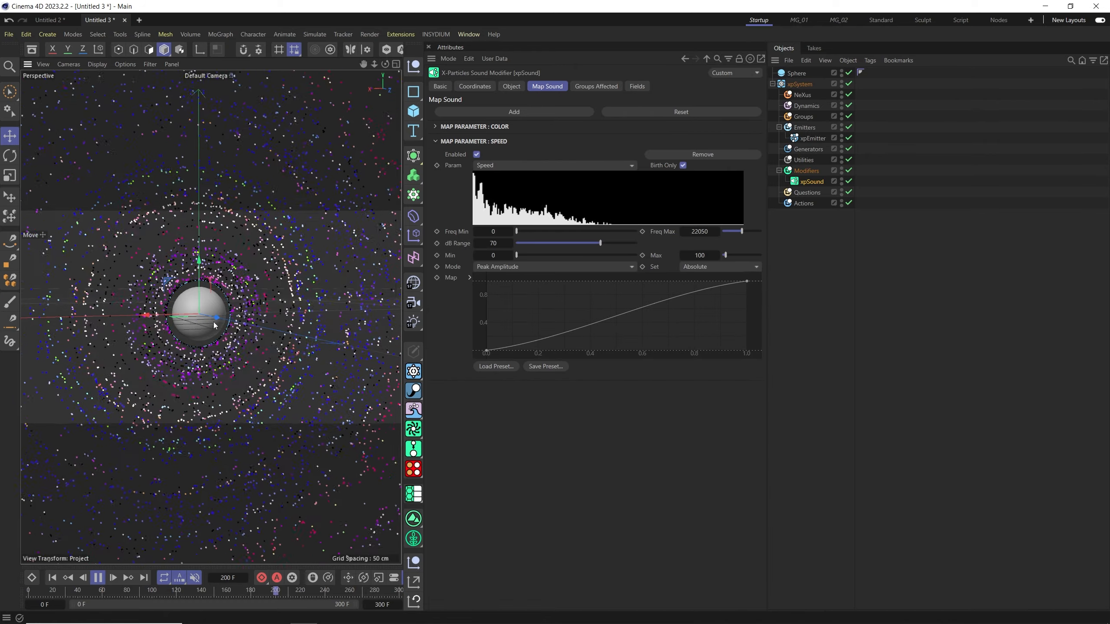
{"action": "left_click", "coordinate": [457, 246]}
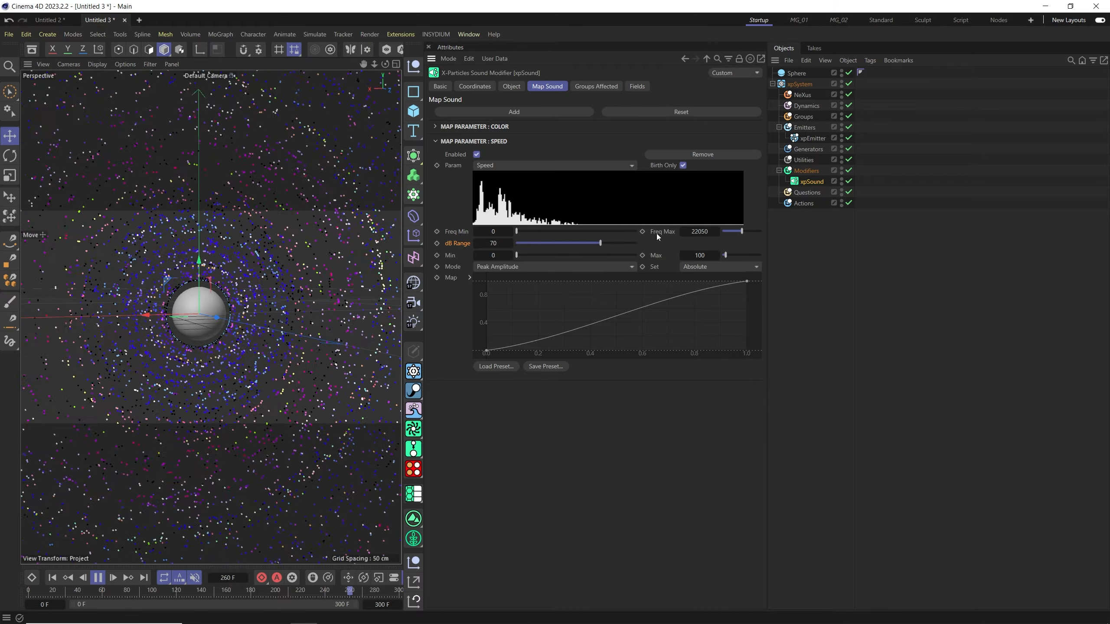
{"action": "left_click", "coordinate": [666, 258]}
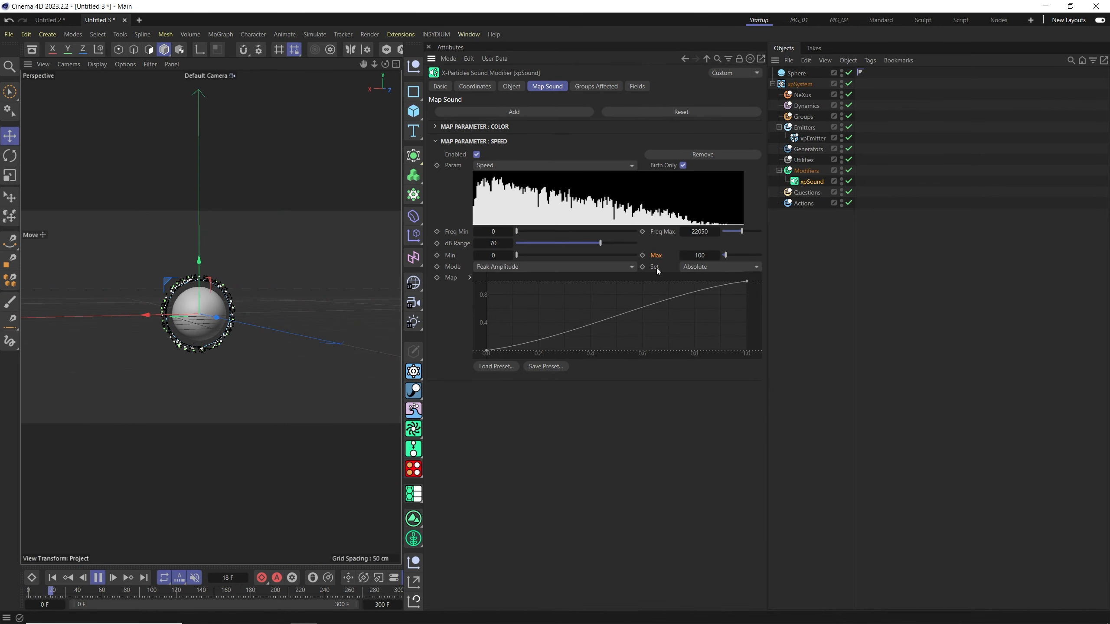
{"action": "double_click", "coordinate": [701, 255]}
{"action": "type", "text": "200"}
{"action": "key", "text": "Return"}
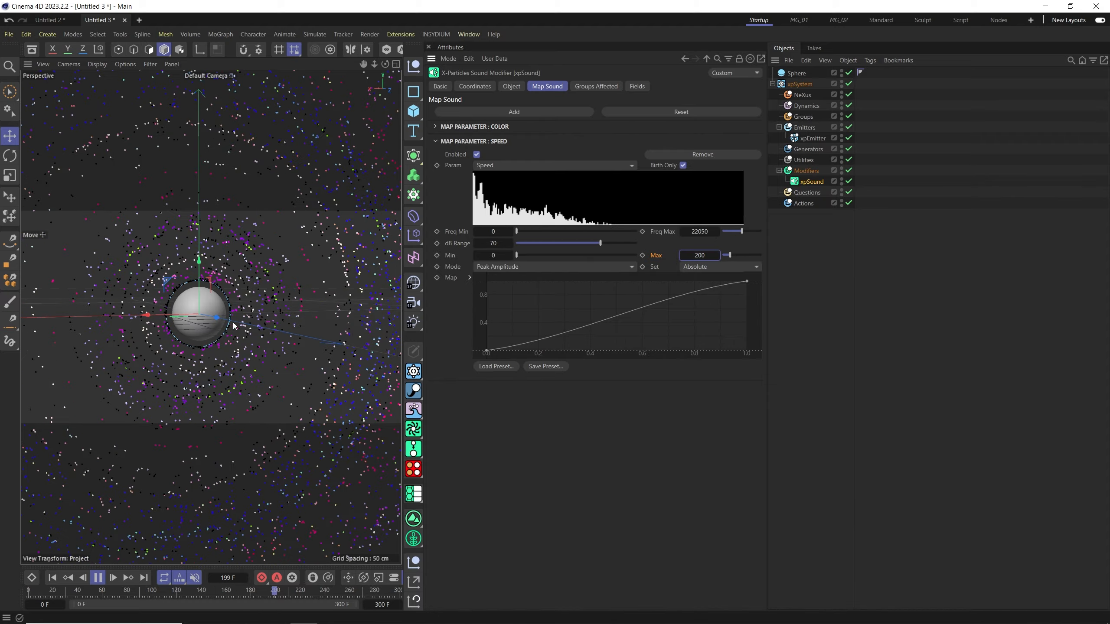
{"action": "double_click", "coordinate": [710, 256]}
{"action": "type", "text": "150"}
{"action": "key", "text": "Return"}
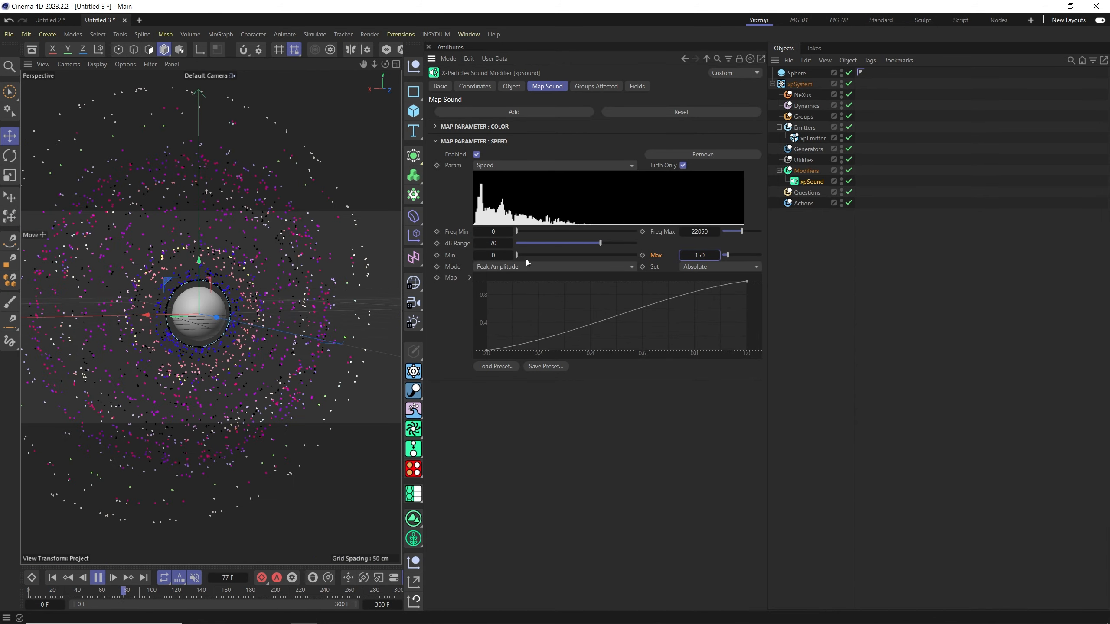
Step: Set the Speed mapping's dB Range to 35 and replay the animation from the first frame
{"action": "double_click", "coordinate": [491, 243]}
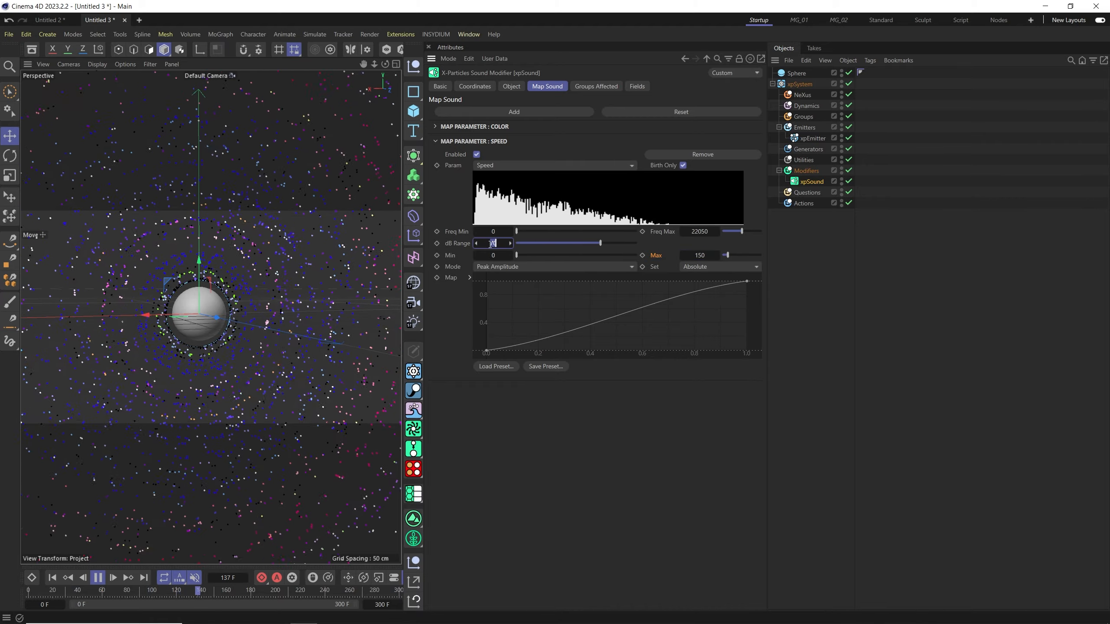
{"action": "type", "text": "35"}
{"action": "key", "text": "Return"}
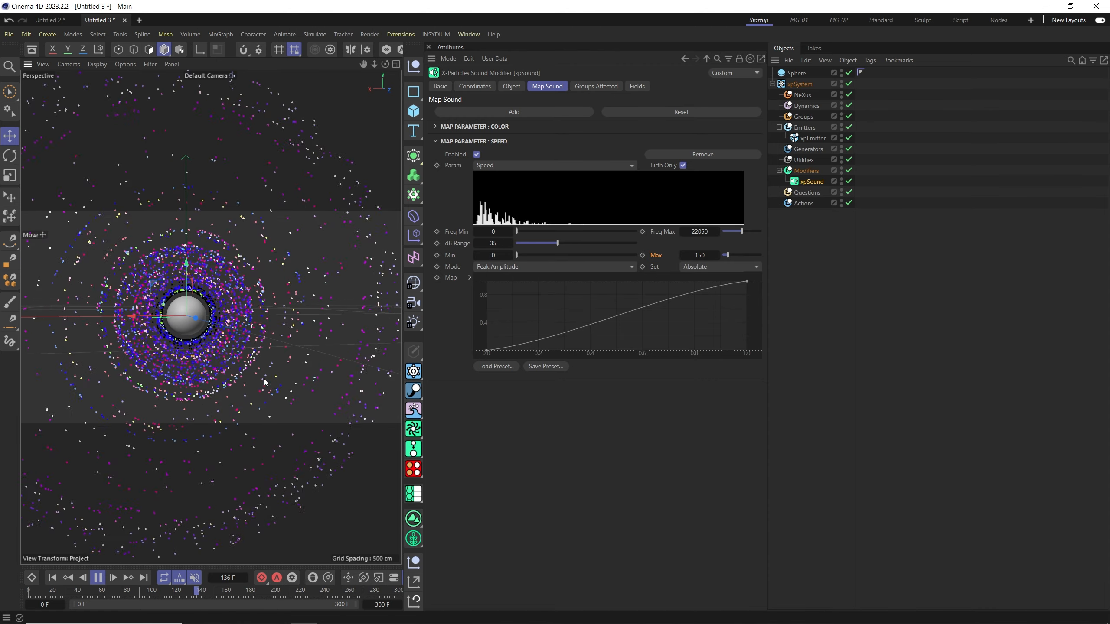
{"action": "left_click", "coordinate": [97, 578]}
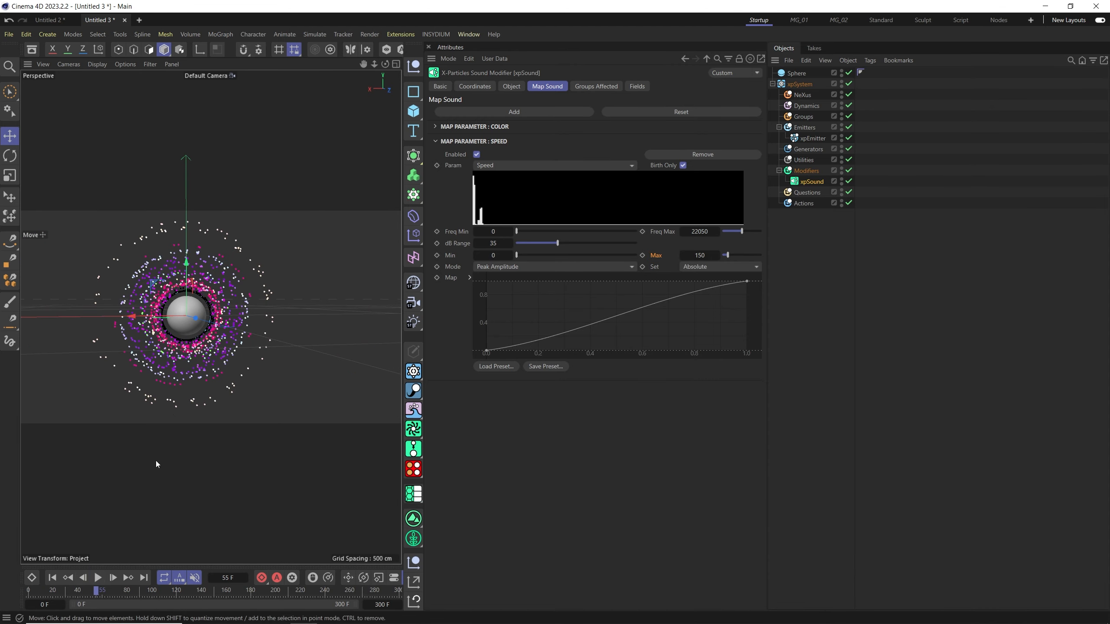
{"action": "scroll", "coordinate": [194, 352], "scroll_direction": "up", "scroll_amount": 1}
{"action": "left_click", "coordinate": [62, 578]}
{"action": "left_click", "coordinate": [98, 577]}
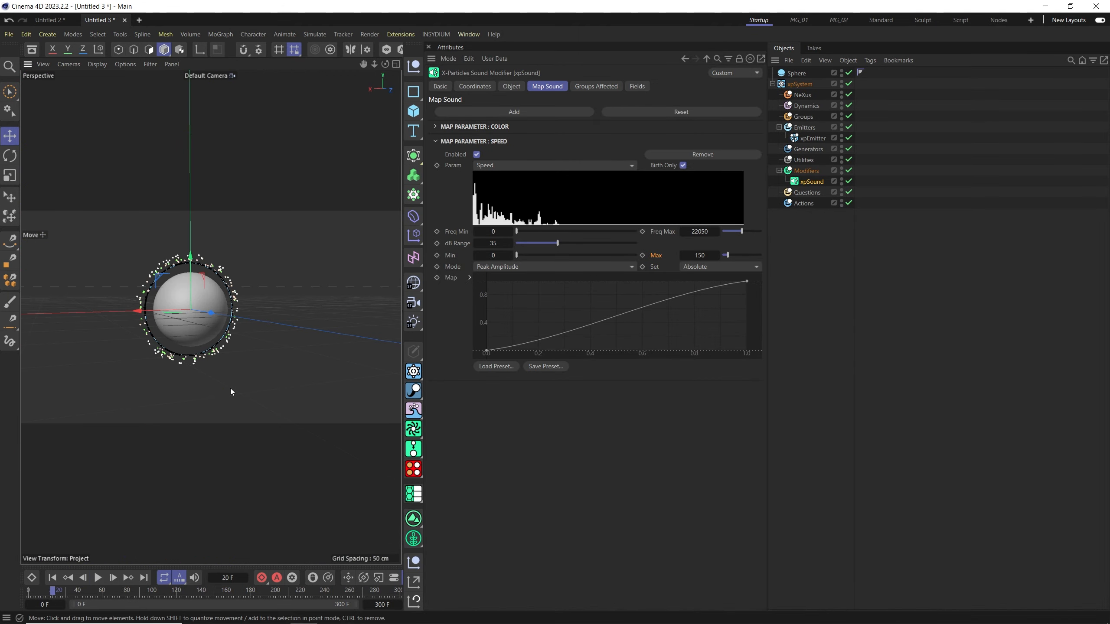
Step: Extend the project's end time to 400 frames and rewind the animation to the start
{"action": "left_click", "coordinate": [382, 604]}
{"action": "type", "text": "400"}
{"action": "key", "text": "Return"}
{"action": "left_click", "coordinate": [75, 581]}
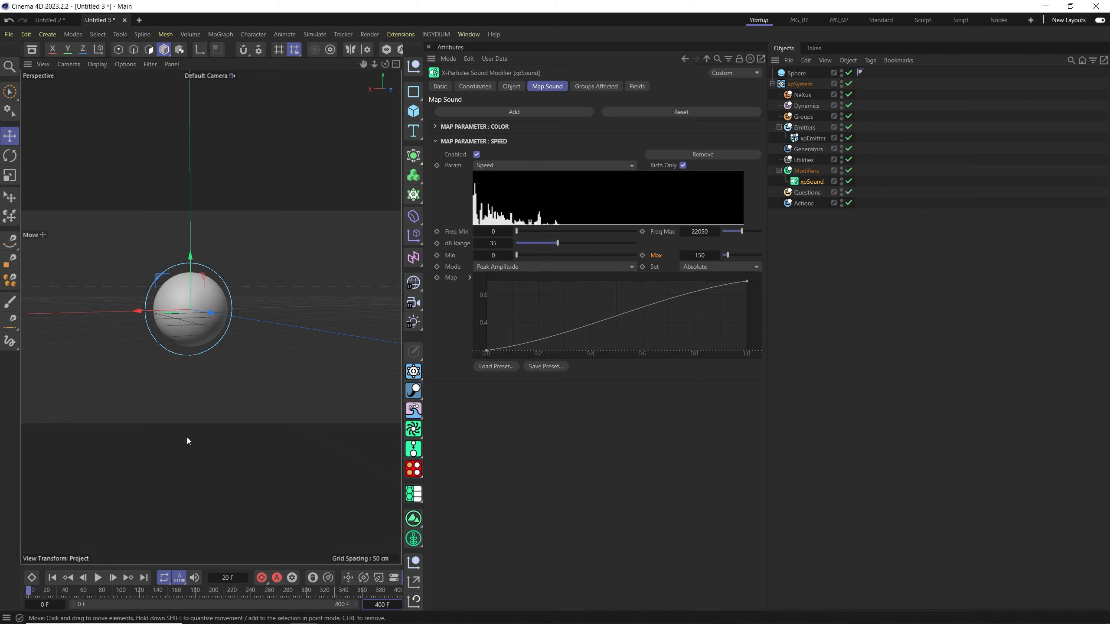
Step: Add a third sound mapping to the modifier that drives Emission, with a Max of 50
{"action": "left_click", "coordinate": [466, 140]}
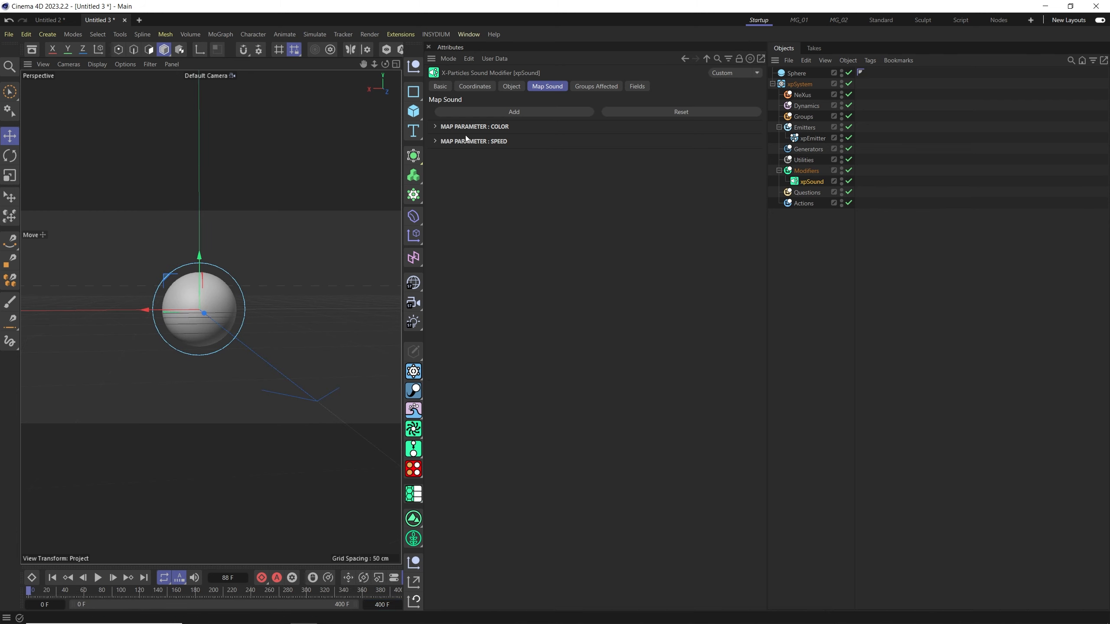
{"action": "left_click", "coordinate": [512, 112]}
{"action": "left_click", "coordinate": [436, 157]}
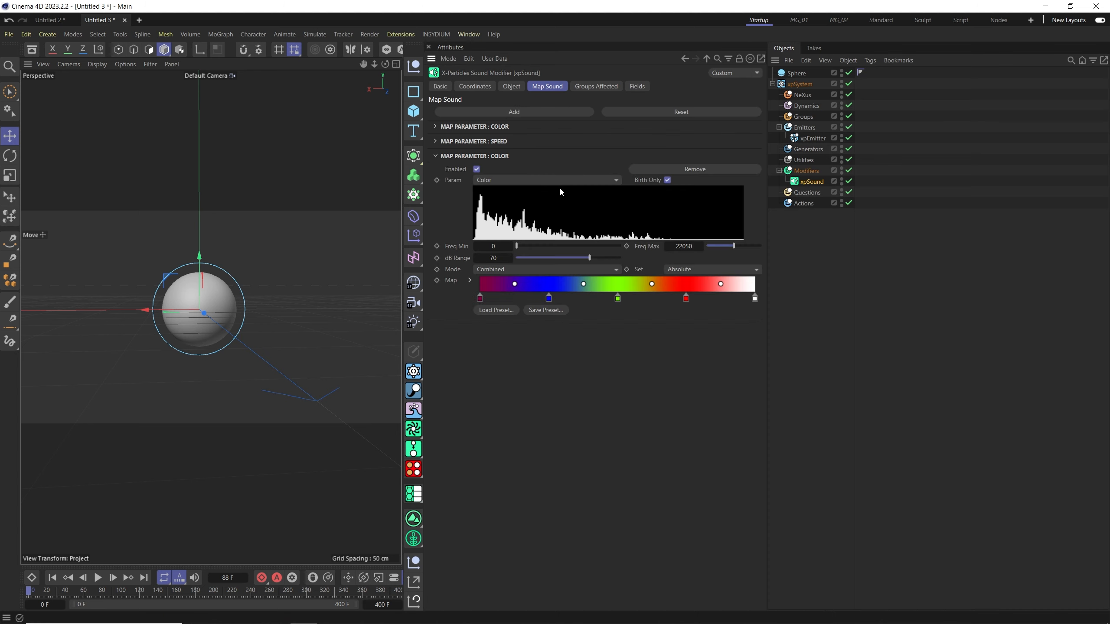
{"action": "left_click", "coordinate": [531, 179]}
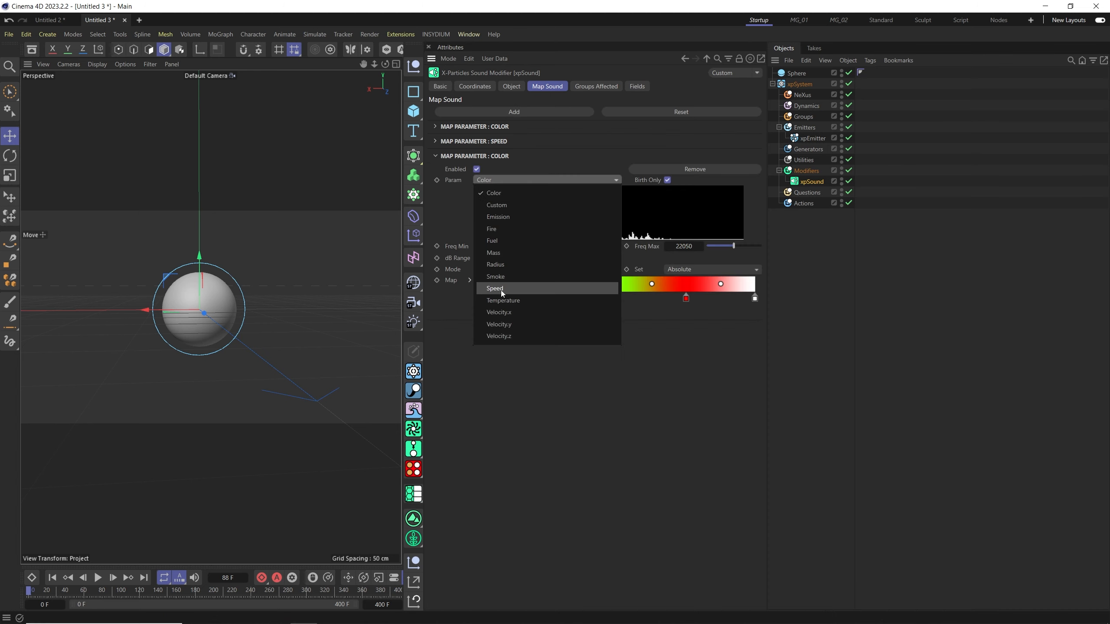
{"action": "left_click", "coordinate": [526, 218]}
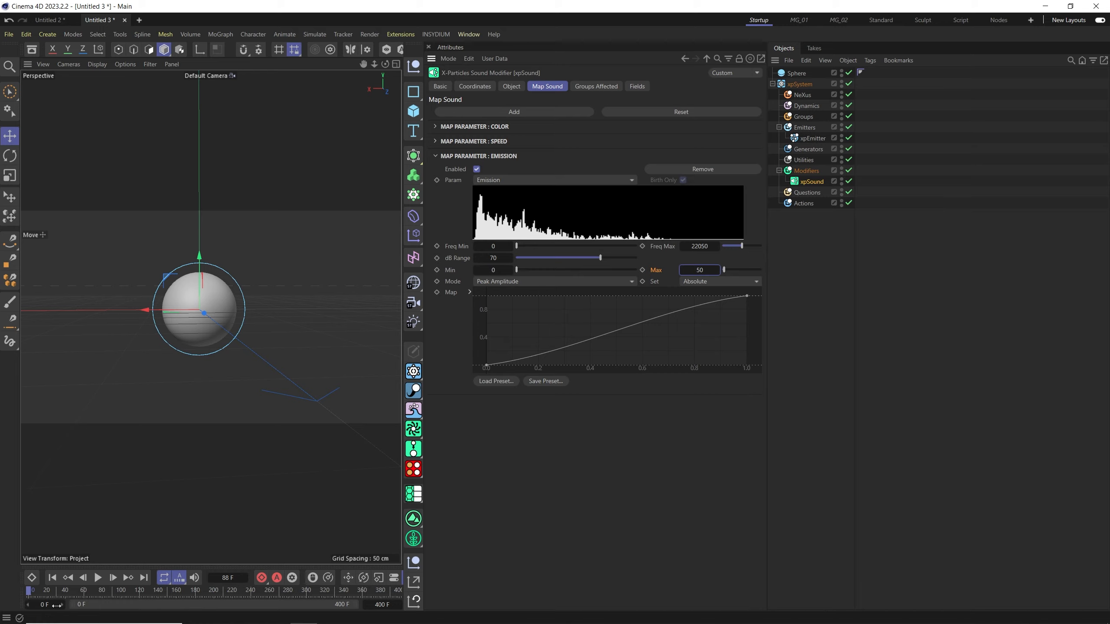
Step: Play the animation with the Emission mapping and examine the particle rings around the sphere up close
{"action": "left_click", "coordinate": [98, 578]}
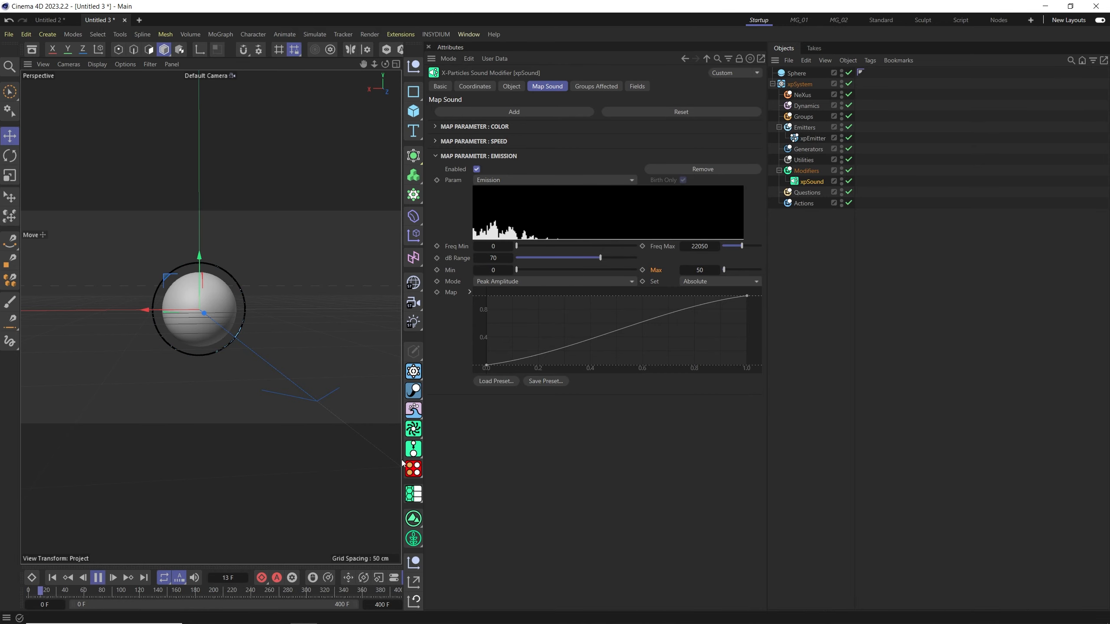
{"action": "scroll", "coordinate": [215, 341], "scroll_direction": "down", "scroll_amount": 5}
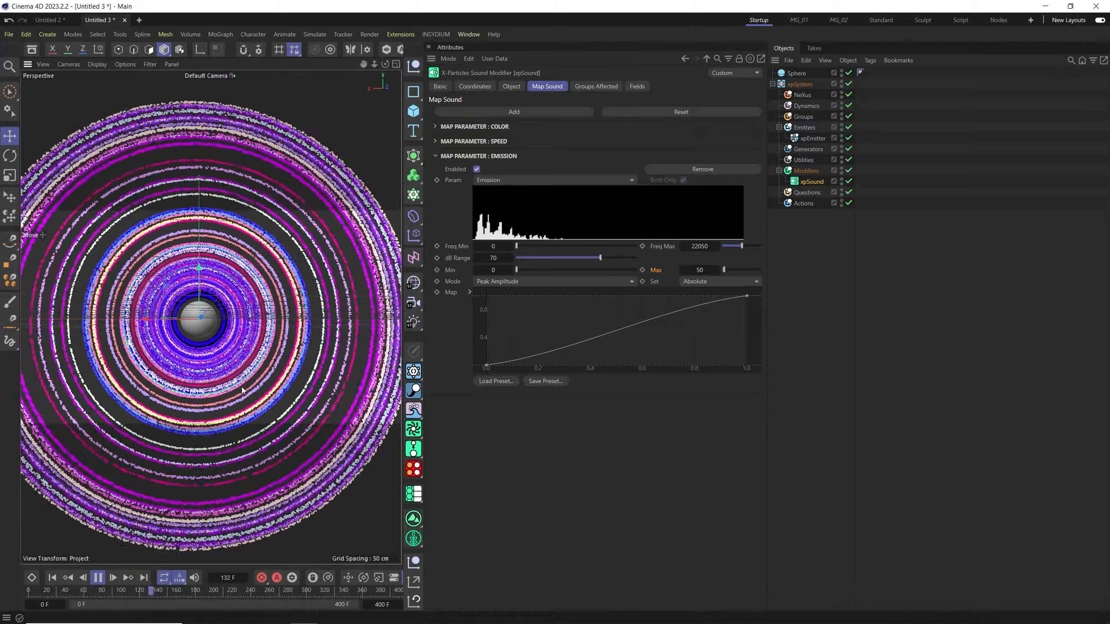
{"action": "left_click", "coordinate": [96, 579]}
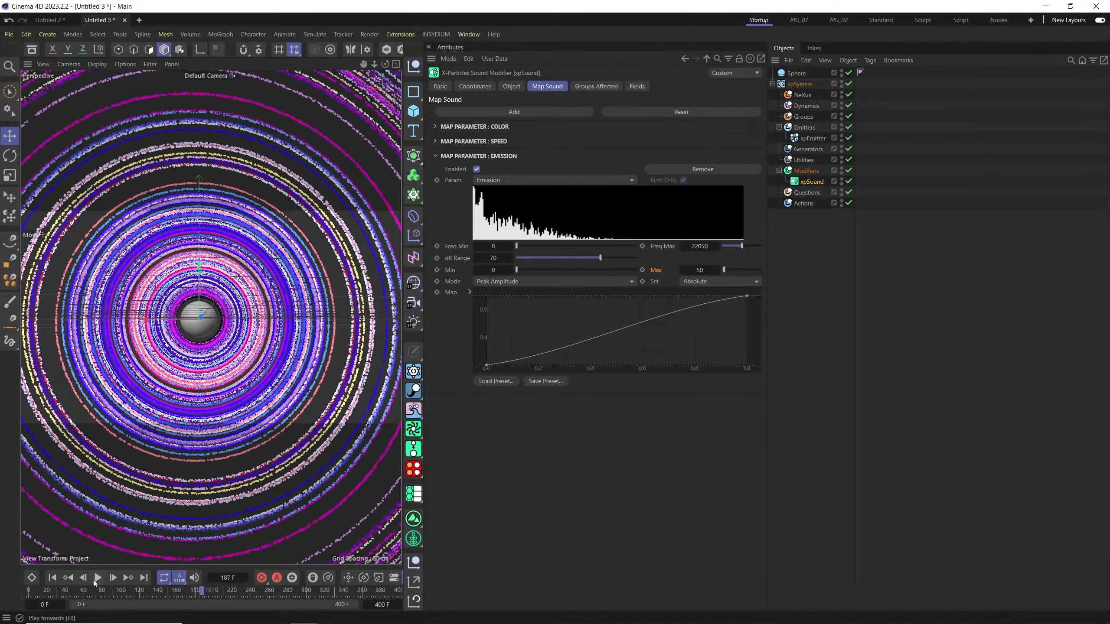
{"action": "left_click", "coordinate": [51, 579]}
{"action": "left_click", "coordinate": [94, 580]}
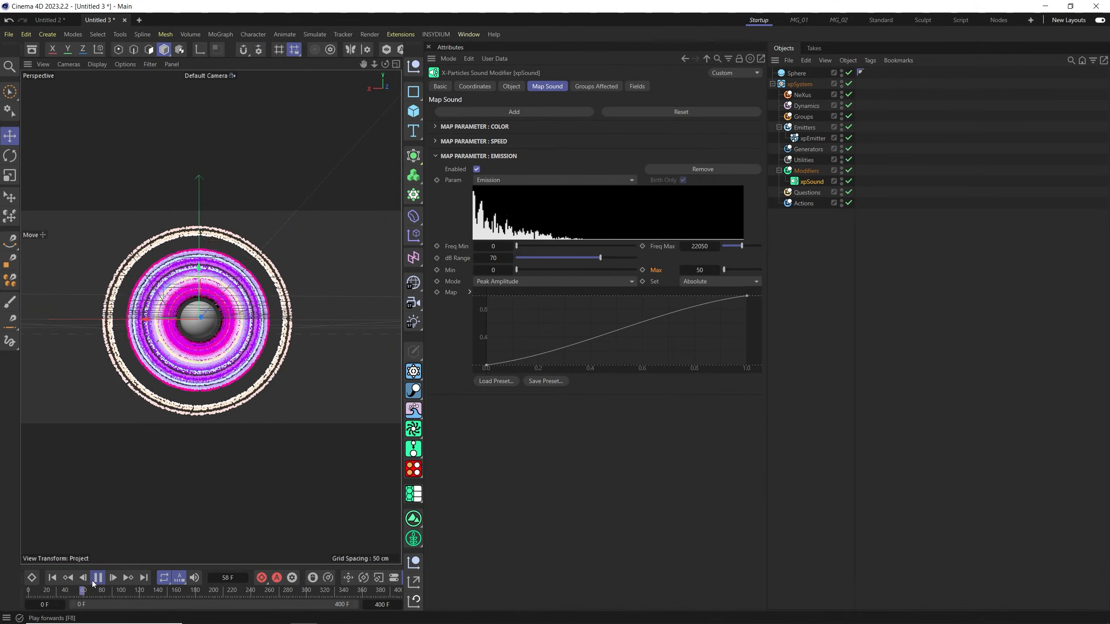
{"action": "left_click", "coordinate": [96, 579]}
{"action": "scroll", "coordinate": [200, 326], "scroll_direction": "up", "scroll_amount": 6}
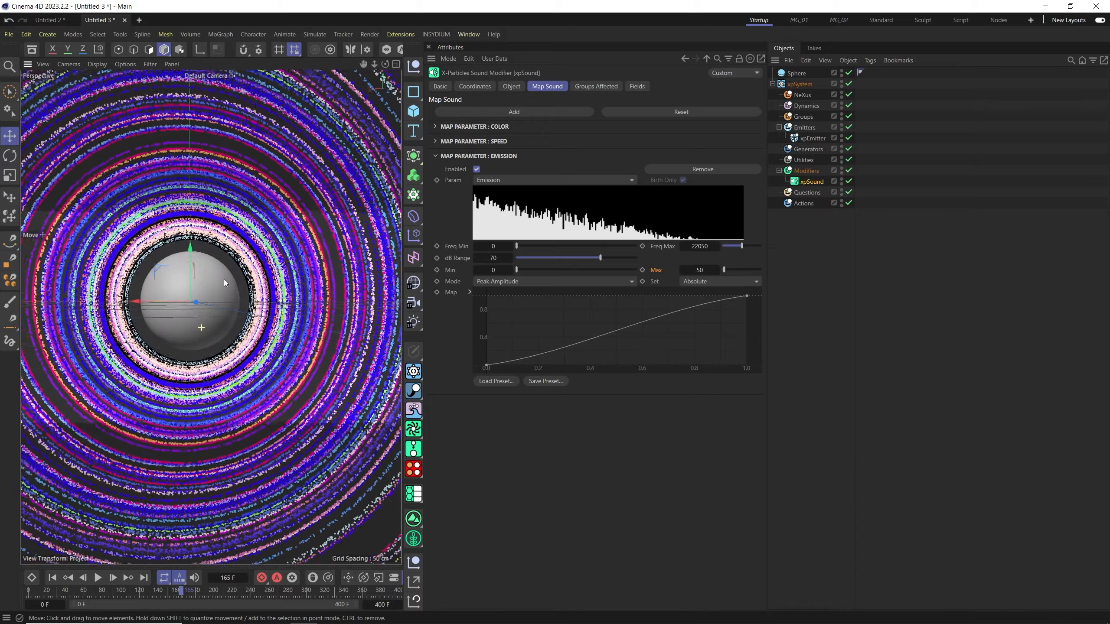
{"action": "scroll", "coordinate": [240, 298], "scroll_direction": "up", "scroll_amount": 8}
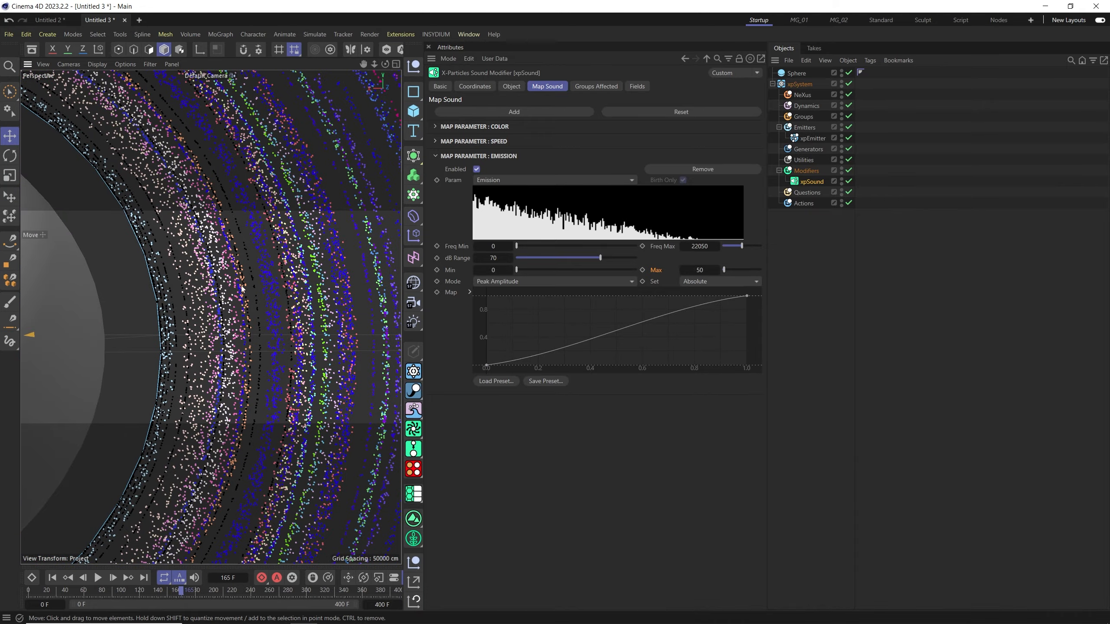
{"action": "scroll", "coordinate": [253, 287], "scroll_direction": "up", "scroll_amount": 3}
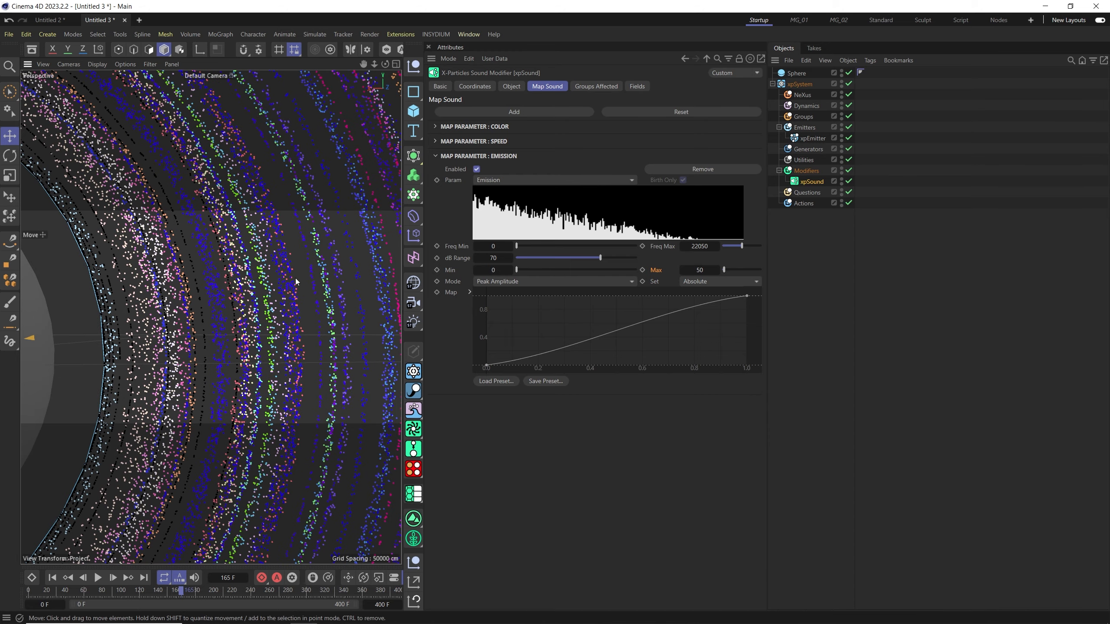
{"action": "right_click_drag", "start_coordinate": [285, 283], "coordinate": [219, 346], "text": "alt"}
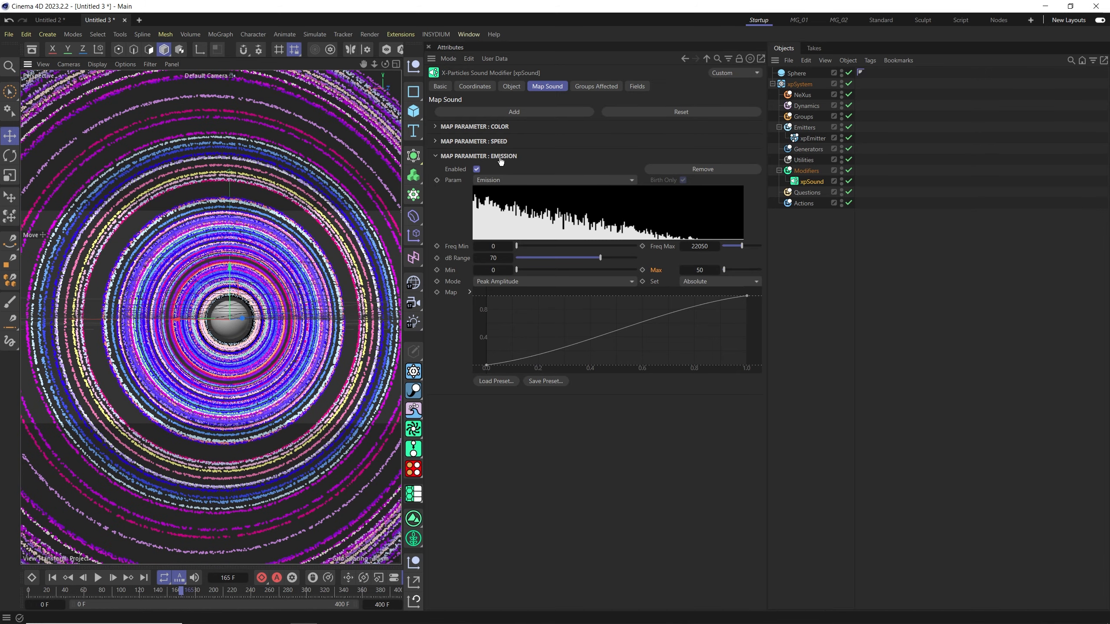
Step: Set the Emission mapping's Freq Max to 44100 and dB Range to 30, and rewind the animation
{"action": "left_click", "coordinate": [457, 259]}
{"action": "left_click_drag", "start_coordinate": [742, 251], "coordinate": [789, 252]}
{"action": "left_click", "coordinate": [495, 258]}
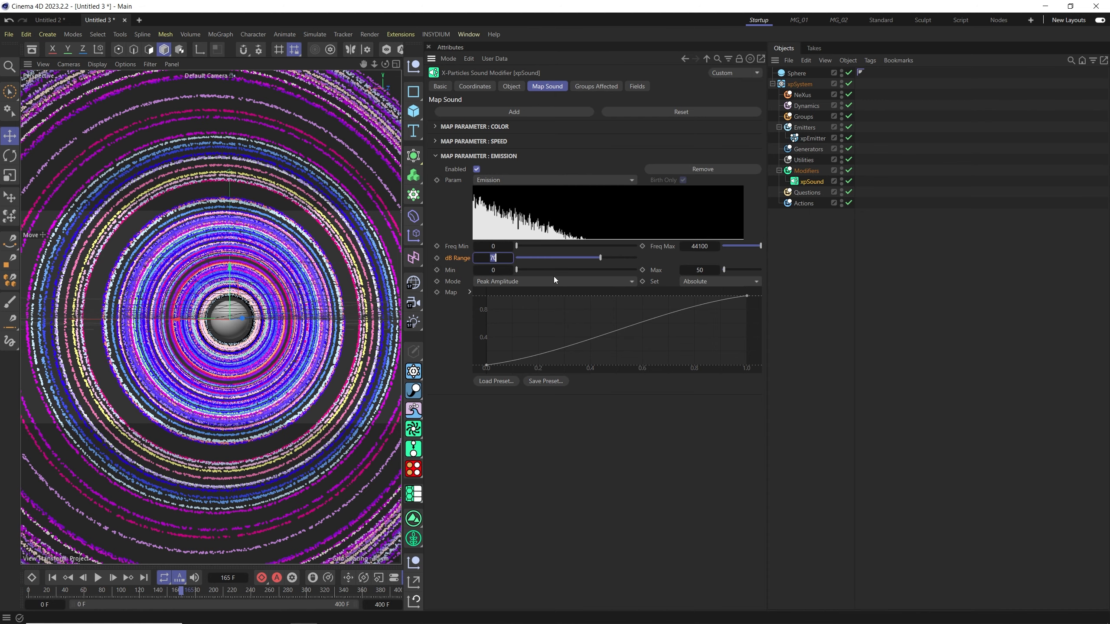
{"action": "type", "text": "30"}
{"action": "key", "text": "Return"}
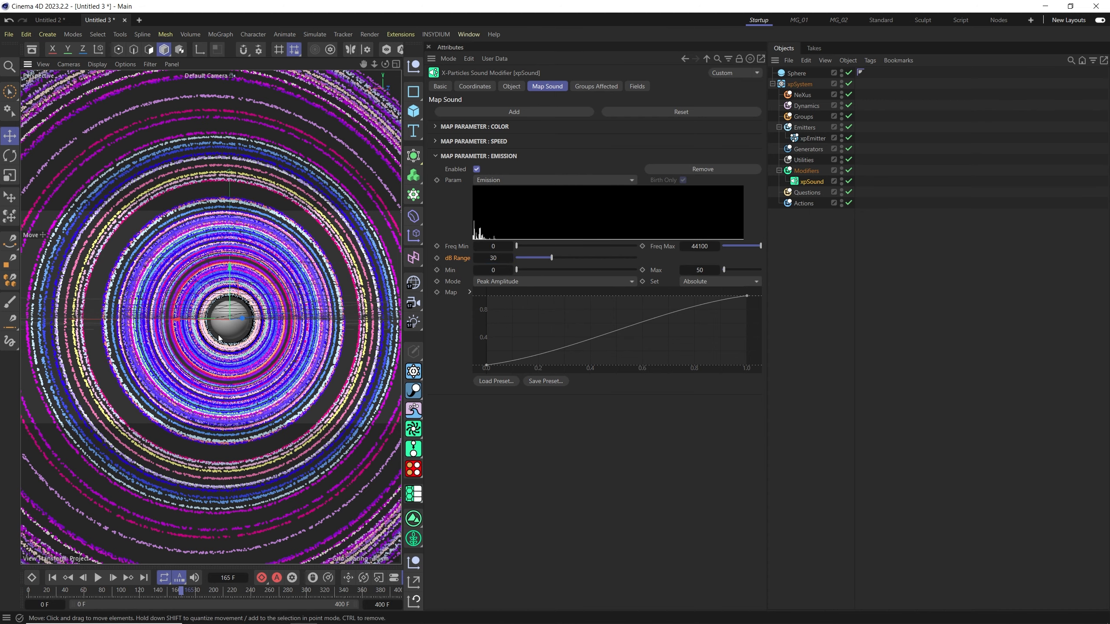
{"action": "right_click_drag", "start_coordinate": [218, 337], "coordinate": [178, 337], "text": "alt"}
{"action": "middle_click_drag", "start_coordinate": [178, 337], "coordinate": [169, 339], "text": "alt"}
{"action": "right_click_drag", "start_coordinate": [169, 339], "coordinate": [169, 477], "text": "alt"}
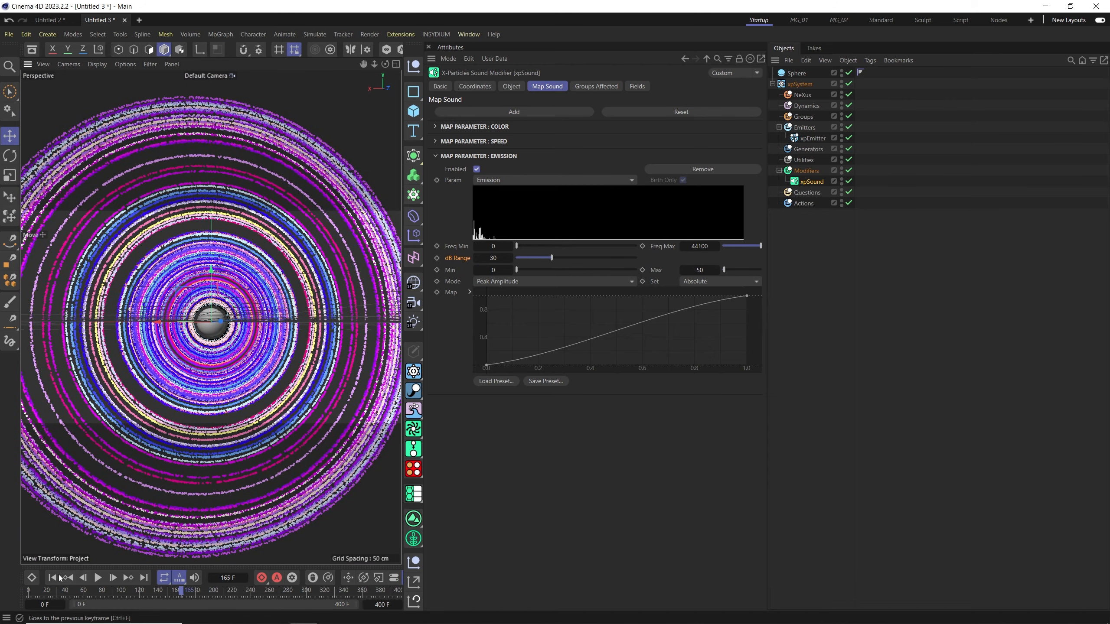
{"action": "key", "text": "shift+f"}
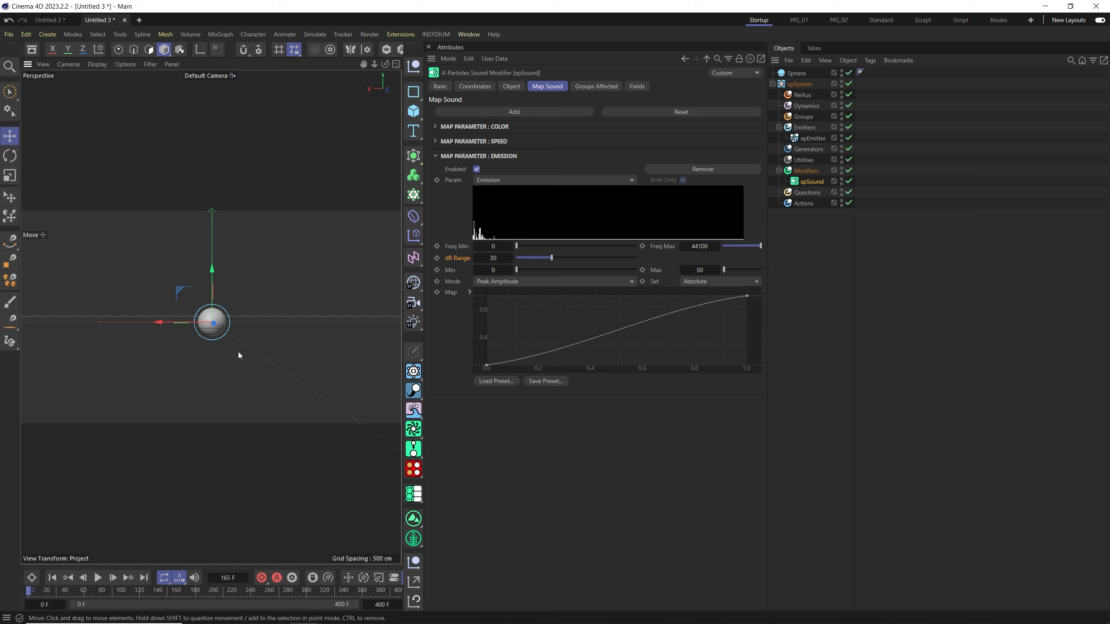
Step: Load the Pattern 1 gradient preset into the Color mapping
{"action": "left_click", "coordinate": [436, 142]}
{"action": "left_click", "coordinate": [436, 126]}
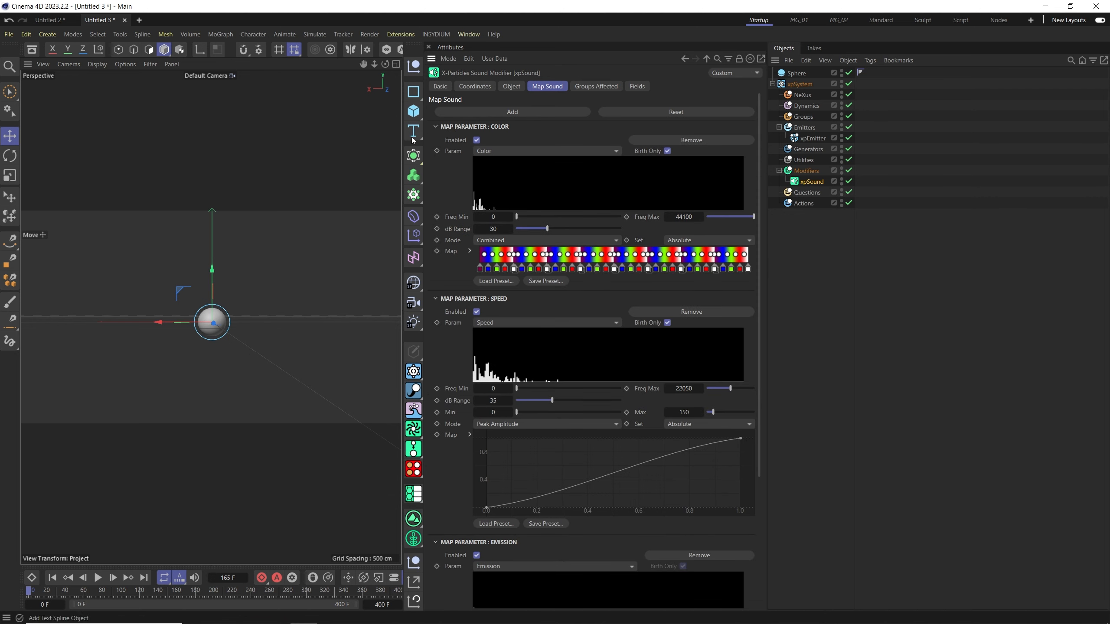
{"action": "left_click", "coordinate": [436, 126]}
{"action": "left_click", "coordinate": [435, 142]}
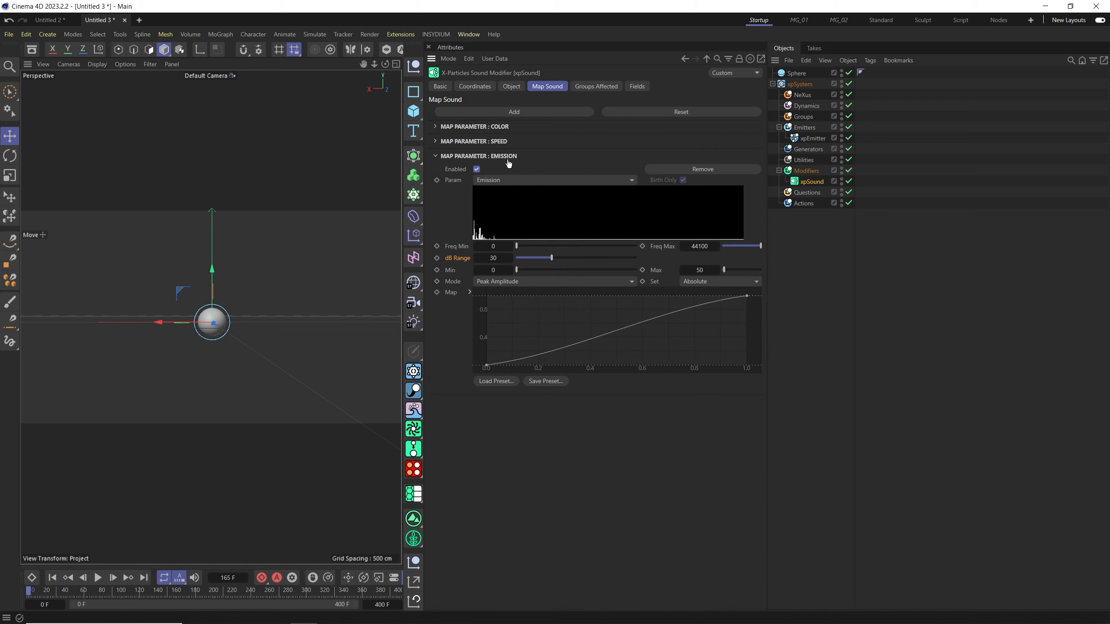
{"action": "left_click", "coordinate": [436, 156]}
{"action": "left_click", "coordinate": [437, 130]}
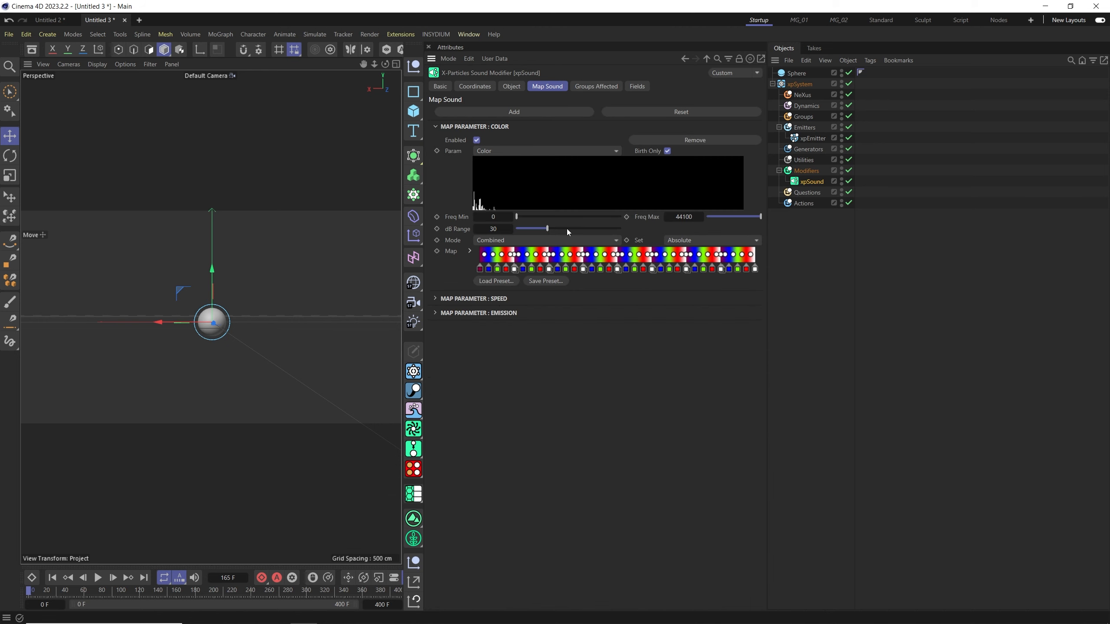
{"action": "left_click", "coordinate": [481, 282]}
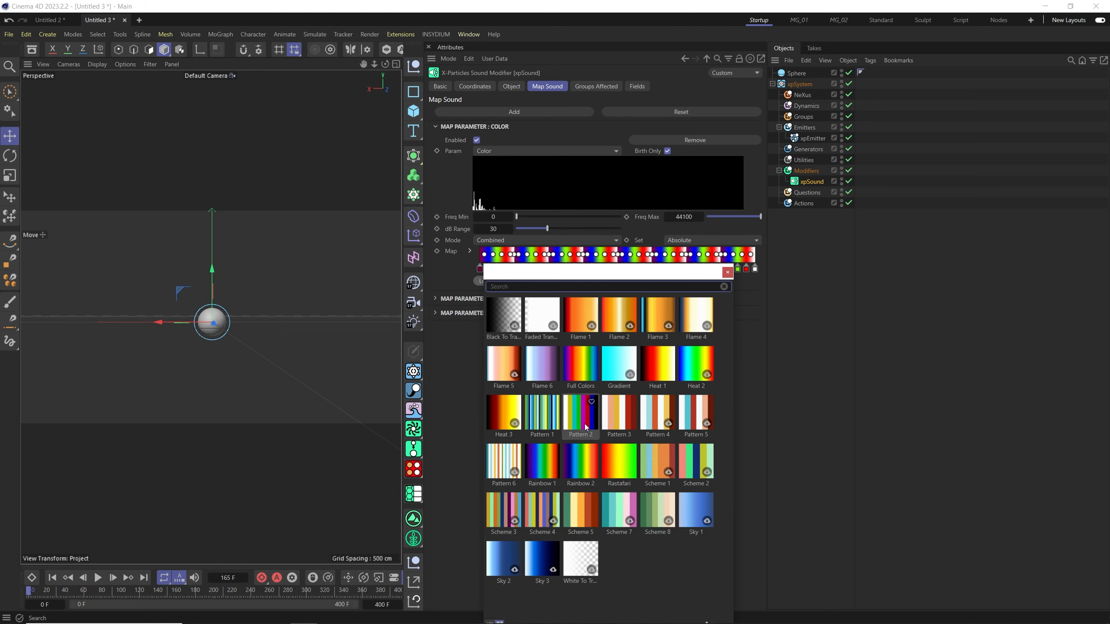
{"action": "double_click", "coordinate": [542, 415]}
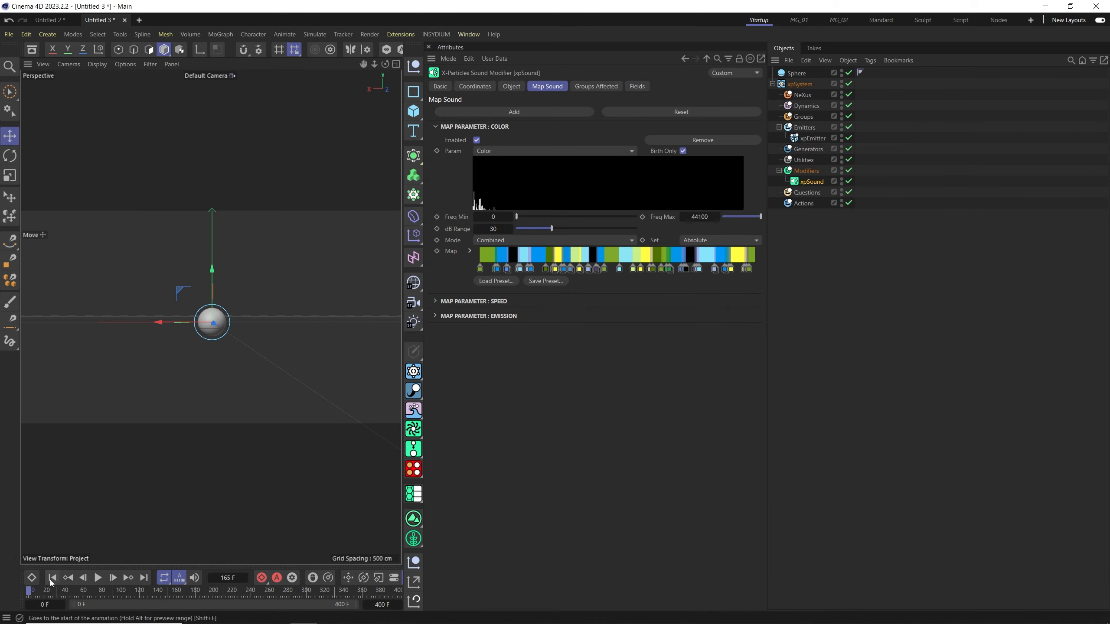
Step: Play the animation with the new gradient and examine the particle colors around the sphere
{"action": "left_click", "coordinate": [103, 579]}
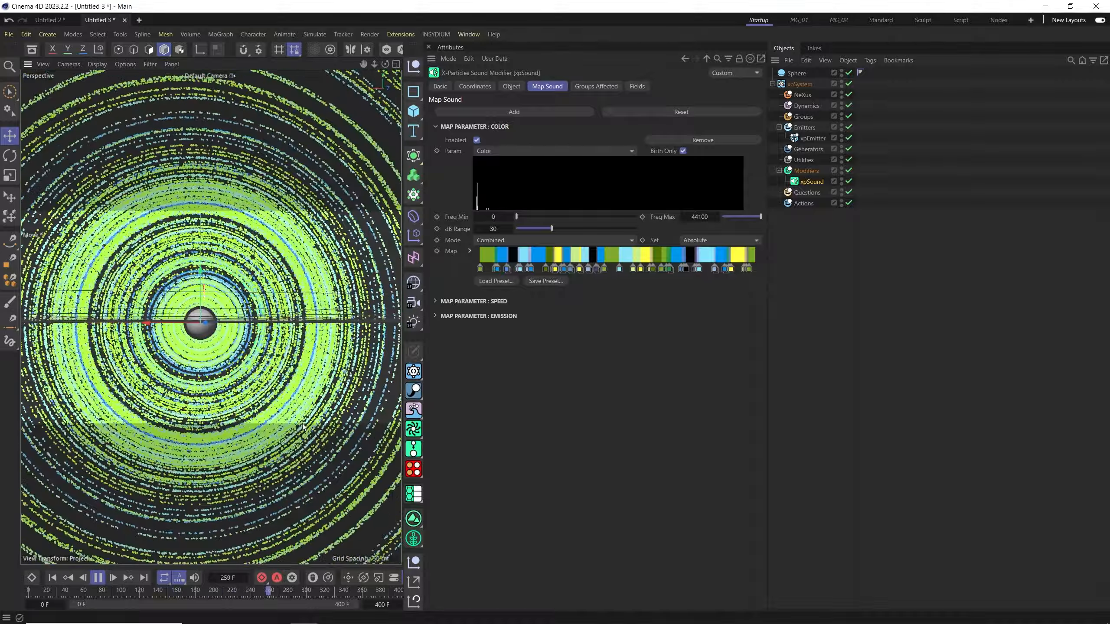
{"action": "left_click", "coordinate": [100, 576]}
{"action": "scroll", "coordinate": [197, 347], "scroll_direction": "up", "scroll_amount": 4}
{"action": "middle_click_drag", "start_coordinate": [236, 296], "coordinate": [247, 309], "text": "alt"}
{"action": "mouse_move", "coordinate": [209, 308]}
{"action": "left_mouse_down", "text": "alt"}
{"action": "mouse_move", "coordinate": [371, 301]}
{"action": "mouse_move", "coordinate": [199, 307]}
{"action": "left_mouse_up", "text": "alt"}
{"action": "scroll", "coordinate": [217, 299], "scroll_direction": "down", "scroll_amount": 4}
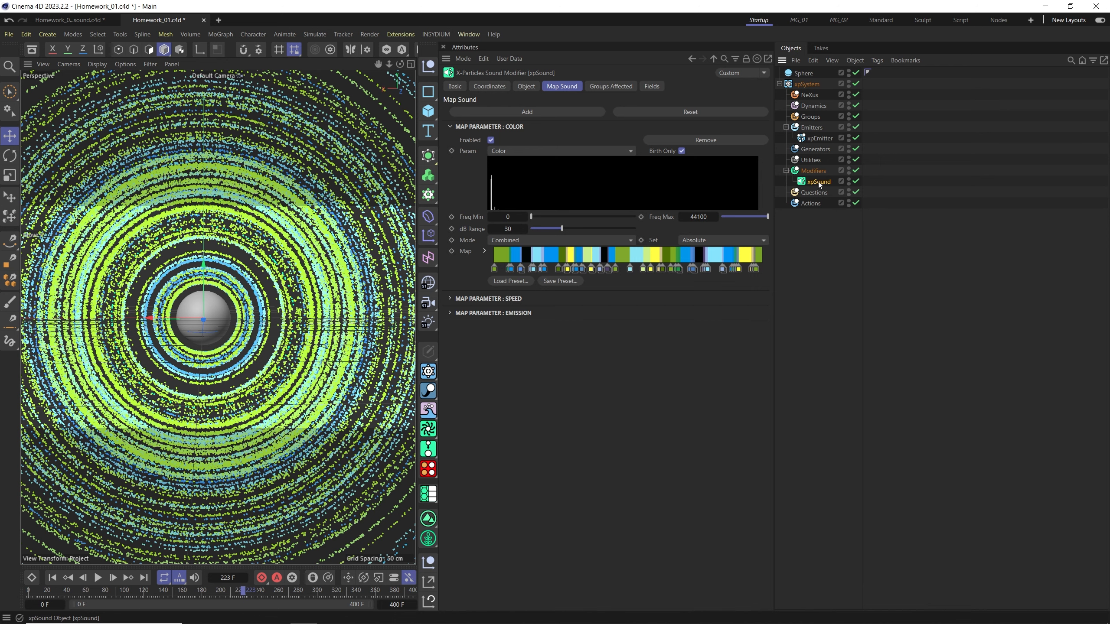
Step: Replace the xpSound modifier's audio track with Sound_01.wav in the F-Curve timeline, and rewind the animation
{"action": "left_click", "coordinate": [524, 86]}
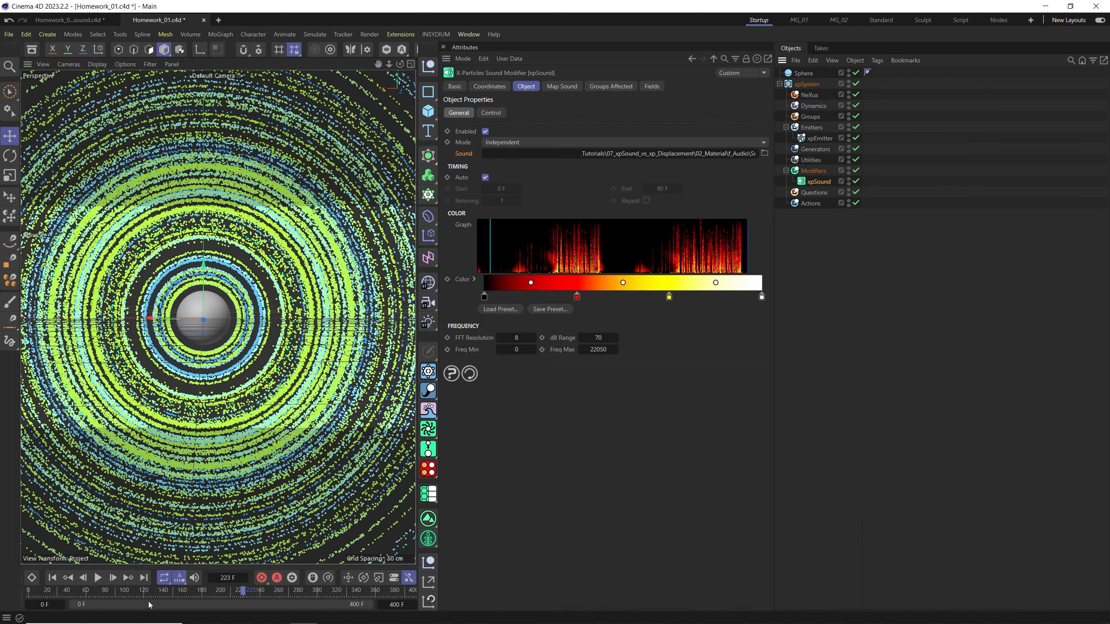
{"action": "left_click", "coordinate": [473, 34]}
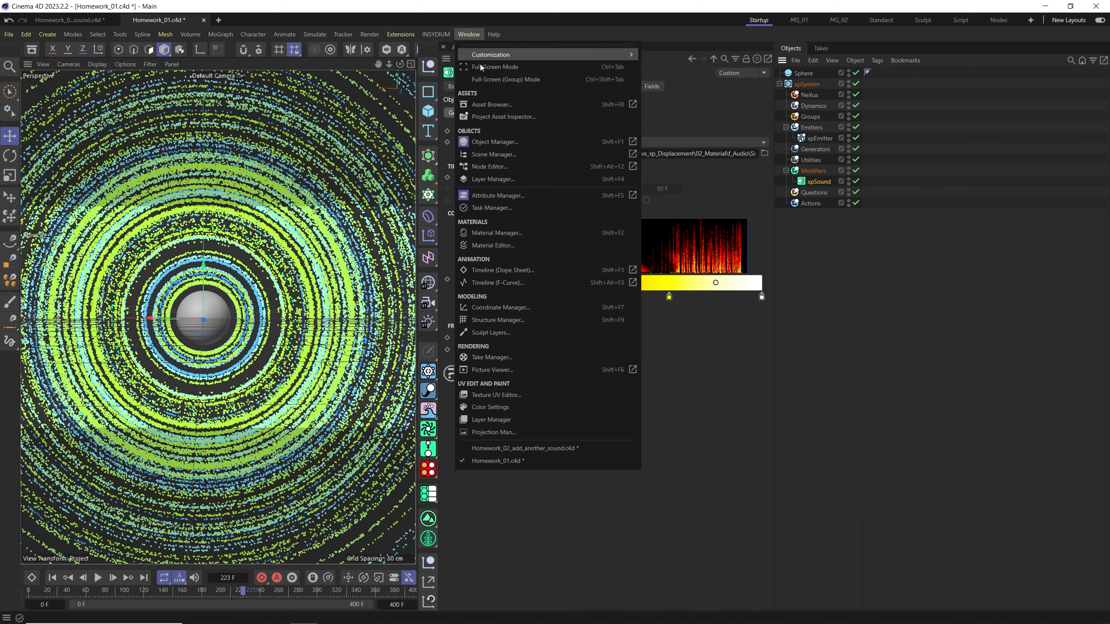
{"action": "left_click", "coordinate": [505, 282]}
{"action": "left_click", "coordinate": [499, 415]}
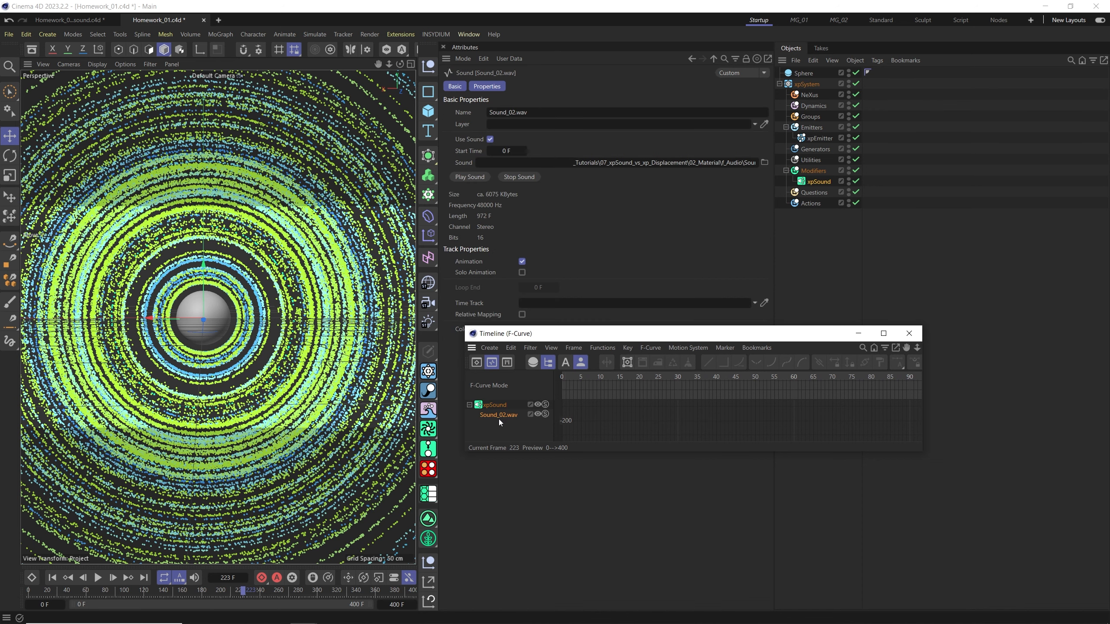
{"action": "left_click", "coordinate": [461, 162]}
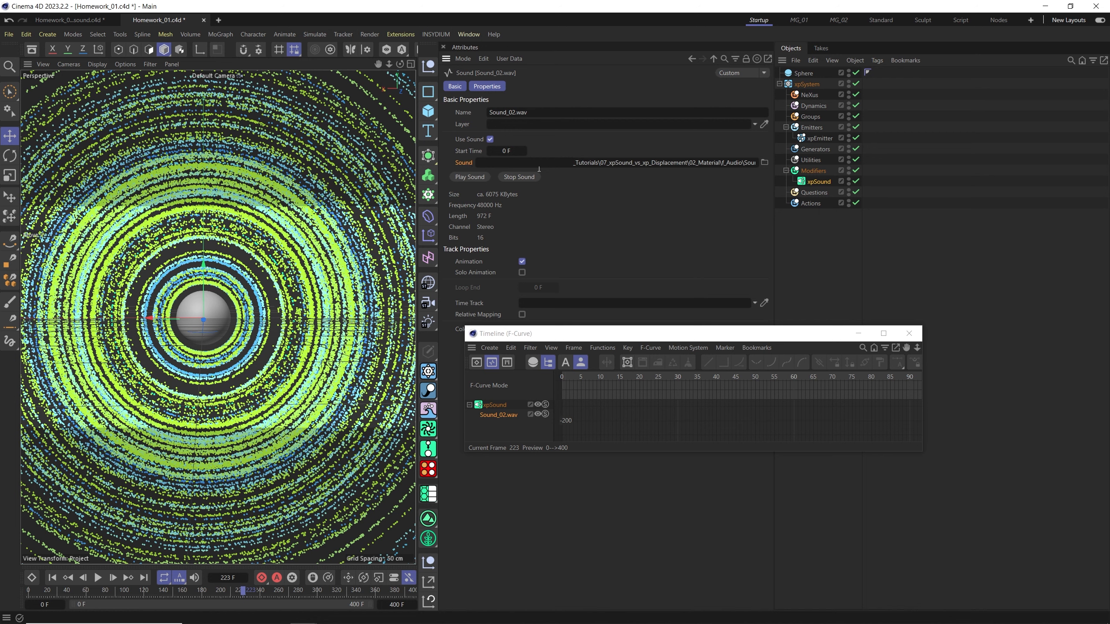
{"action": "left_click", "coordinate": [765, 162]}
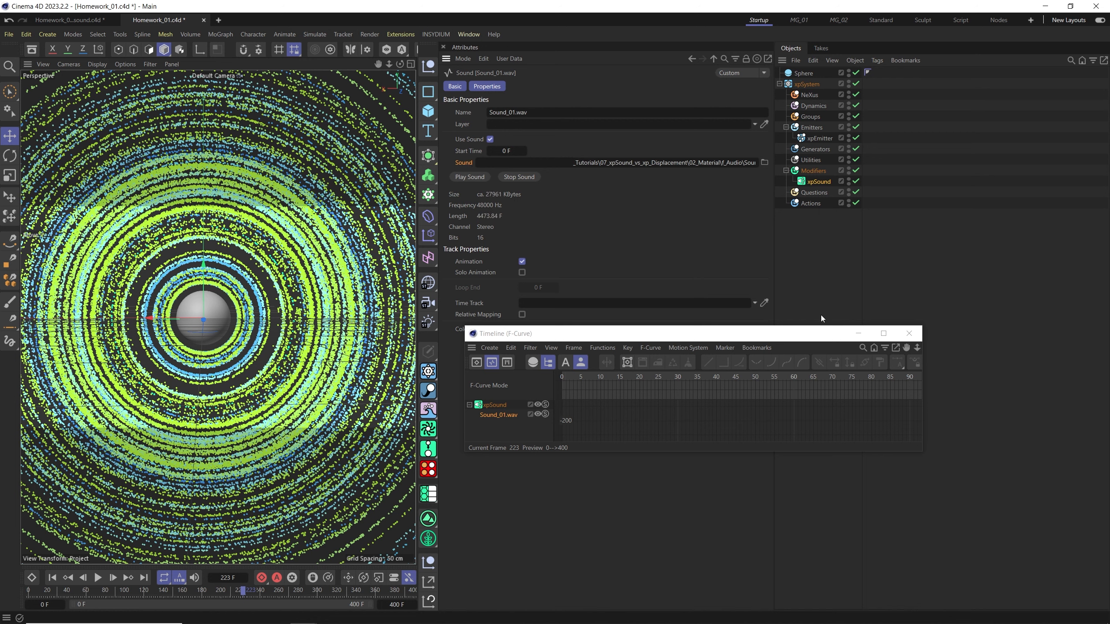
{"action": "left_click", "coordinate": [909, 333]}
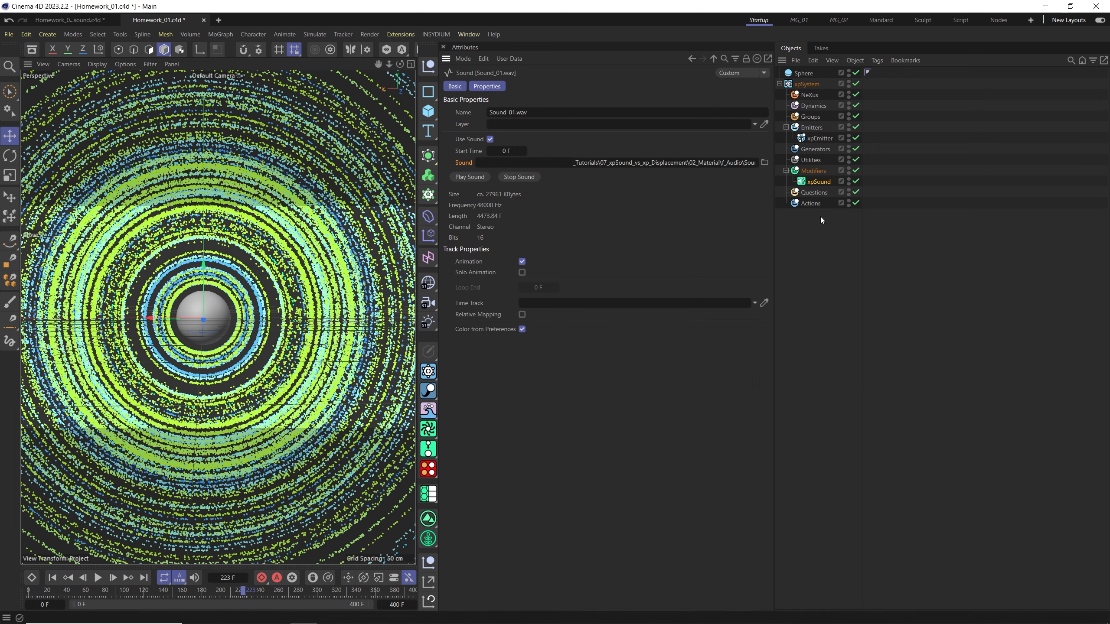
{"action": "left_click", "coordinate": [816, 182]}
{"action": "key", "text": "shift+f"}
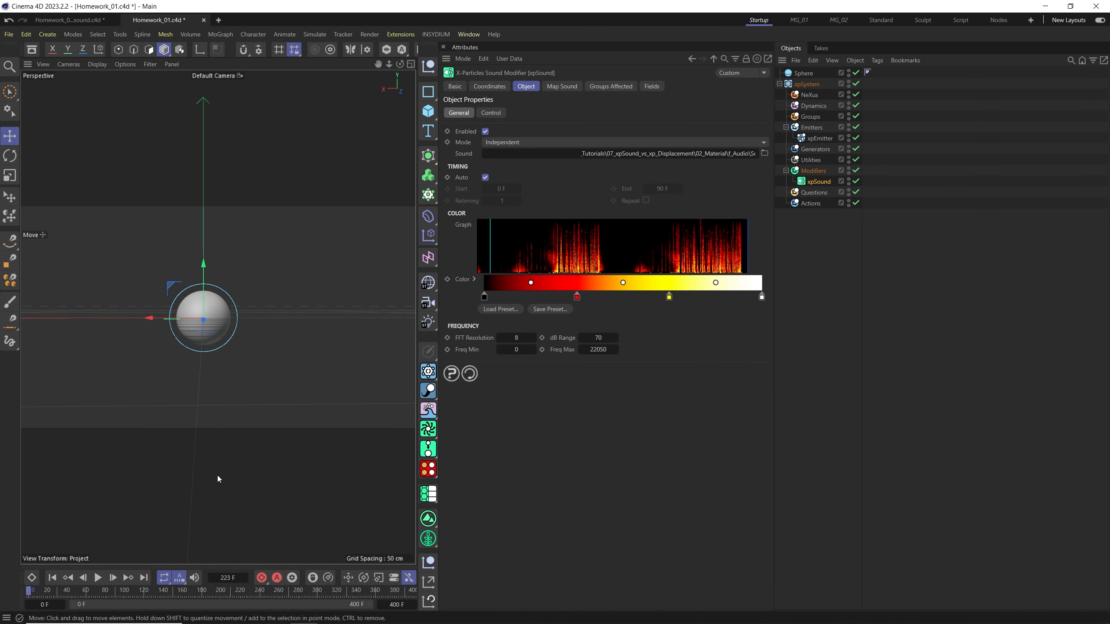
Step: Replay the animation from the start with the replaced sound and examine the particle rings around the sphere
{"action": "left_click", "coordinate": [99, 578]}
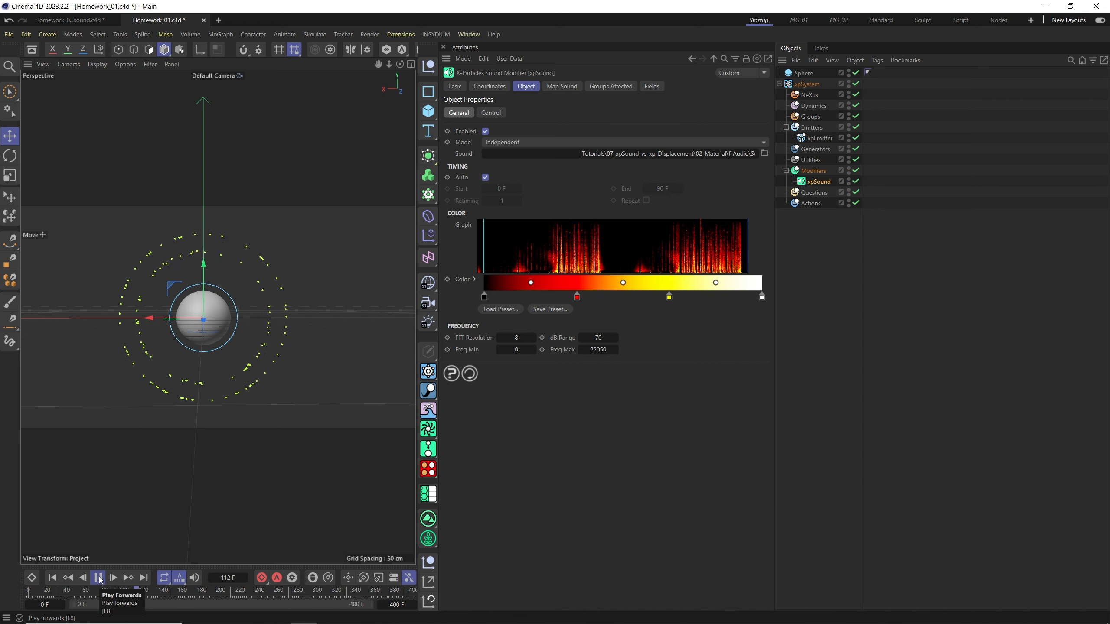
{"action": "left_click", "coordinate": [99, 579]}
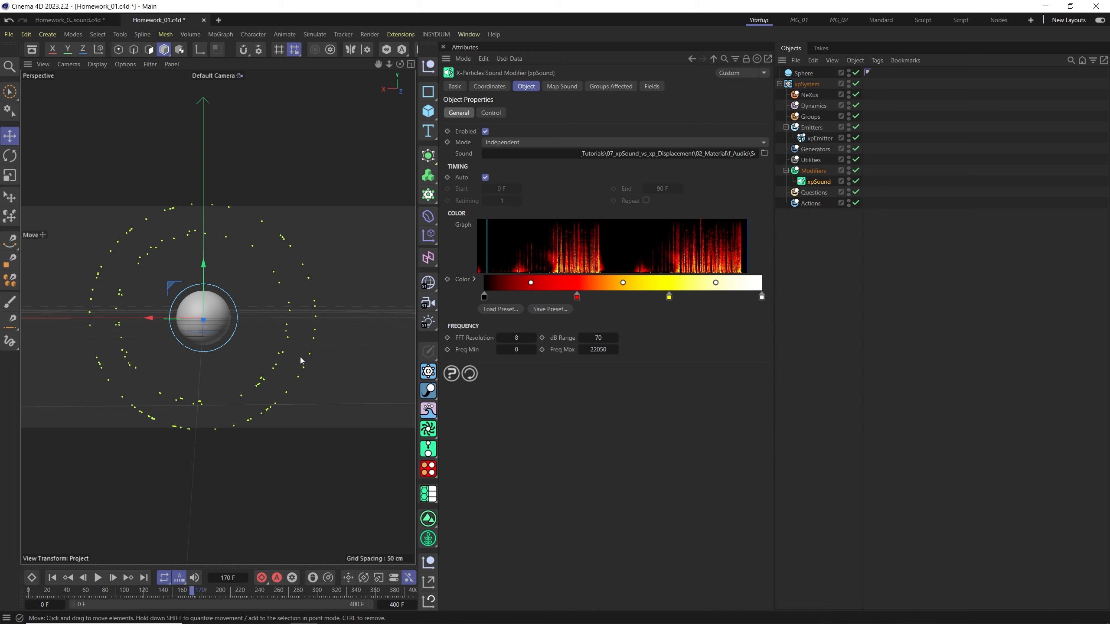
{"action": "left_click", "coordinate": [52, 577]}
{"action": "left_click", "coordinate": [98, 579]}
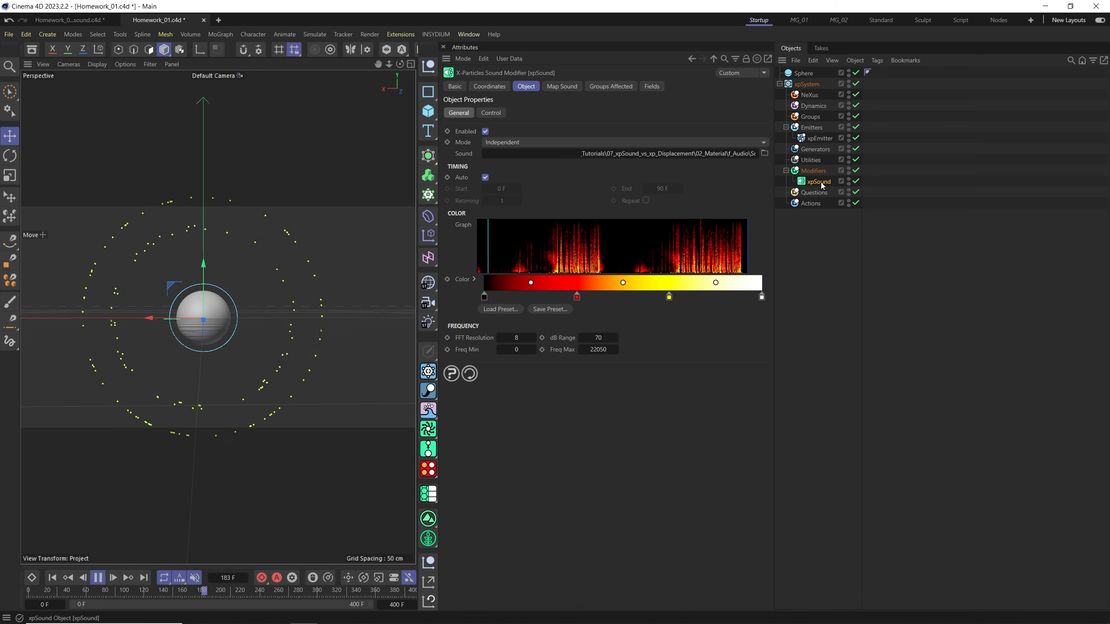
Step: Set the dB Range of the xpSound modifier's Color mapping to 65
{"action": "left_click", "coordinate": [563, 87]}
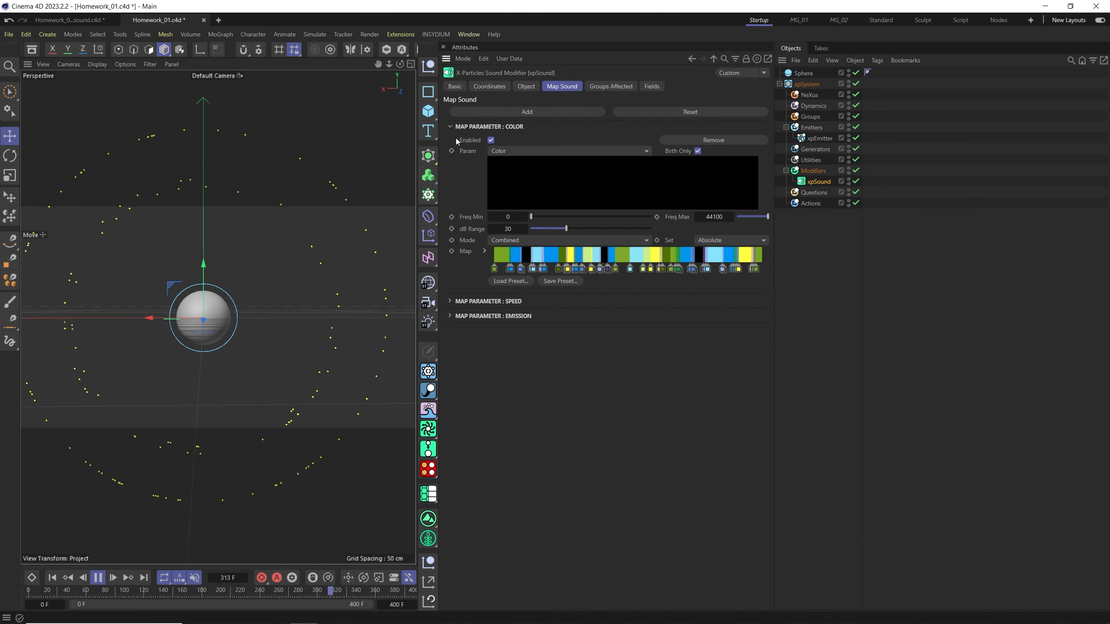
{"action": "left_click", "coordinate": [450, 316]}
{"action": "left_click", "coordinate": [450, 301]}
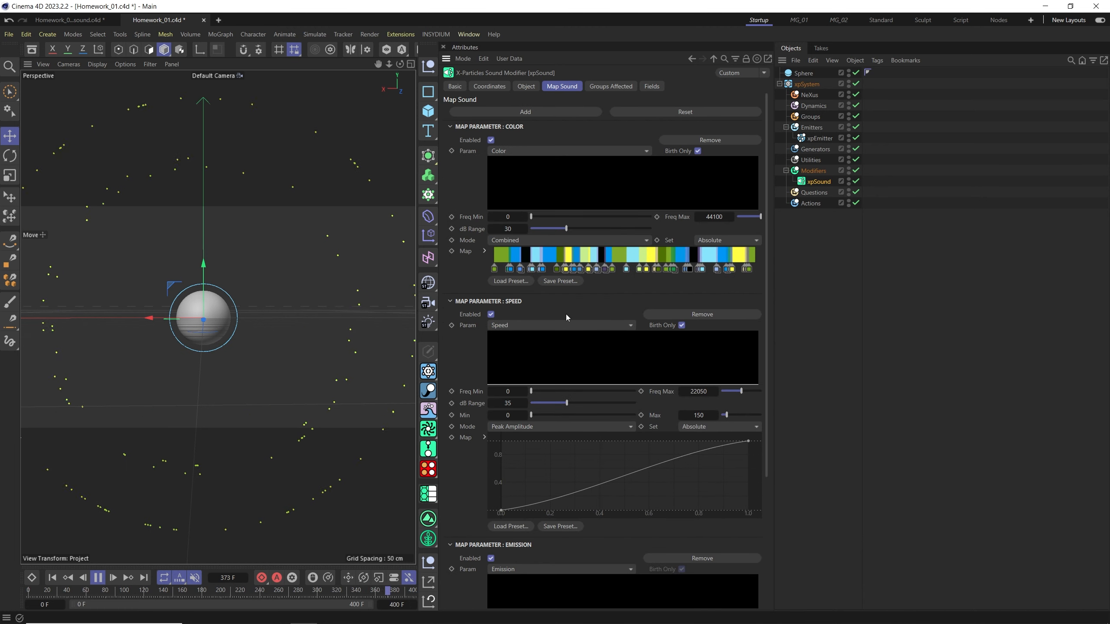
{"action": "left_click", "coordinate": [450, 301]}
{"action": "left_click", "coordinate": [450, 316]}
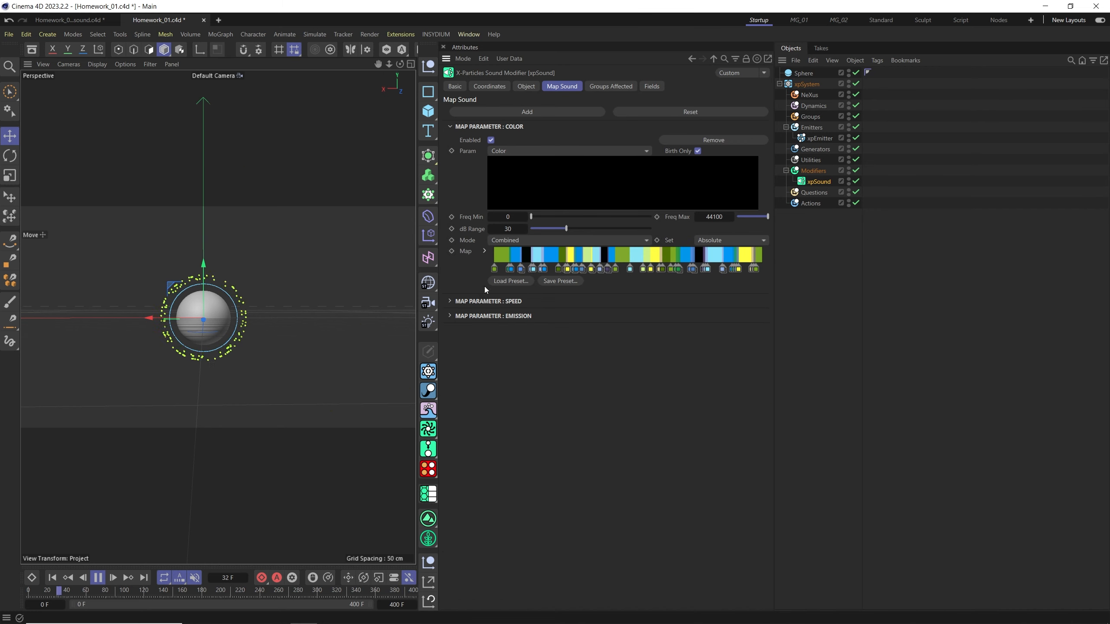
{"action": "left_click", "coordinate": [450, 301]}
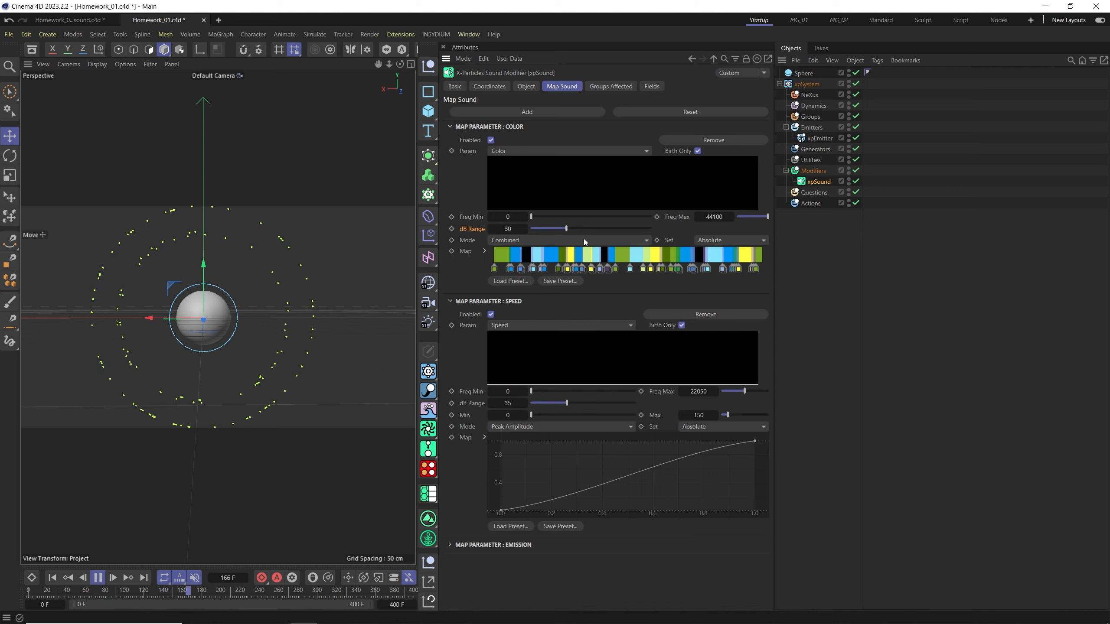
{"action": "left_click_drag", "start_coordinate": [570, 228], "coordinate": [592, 229]}
{"action": "left_click", "coordinate": [520, 229]}
{"action": "type", "text": "65"}
{"action": "key", "text": "Return"}
Step: Set the Speed mapping's dB Range to 70 and send the playing animation back to its start
{"action": "left_click", "coordinate": [468, 407]}
{"action": "left_click_drag", "start_coordinate": [503, 404], "coordinate": [541, 403]}
{"action": "type", "text": "70"}
{"action": "key", "text": "Return"}
{"action": "left_click", "coordinate": [63, 579]}
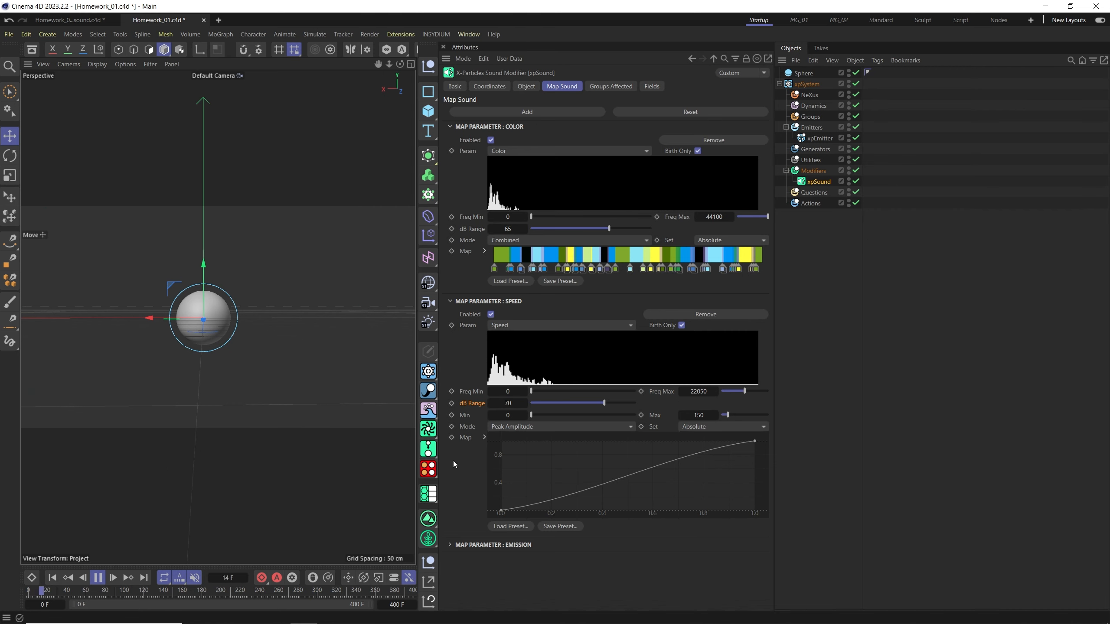
Step: Set the dB Range of the Emission mapping to 65
{"action": "left_click", "coordinate": [450, 128]}
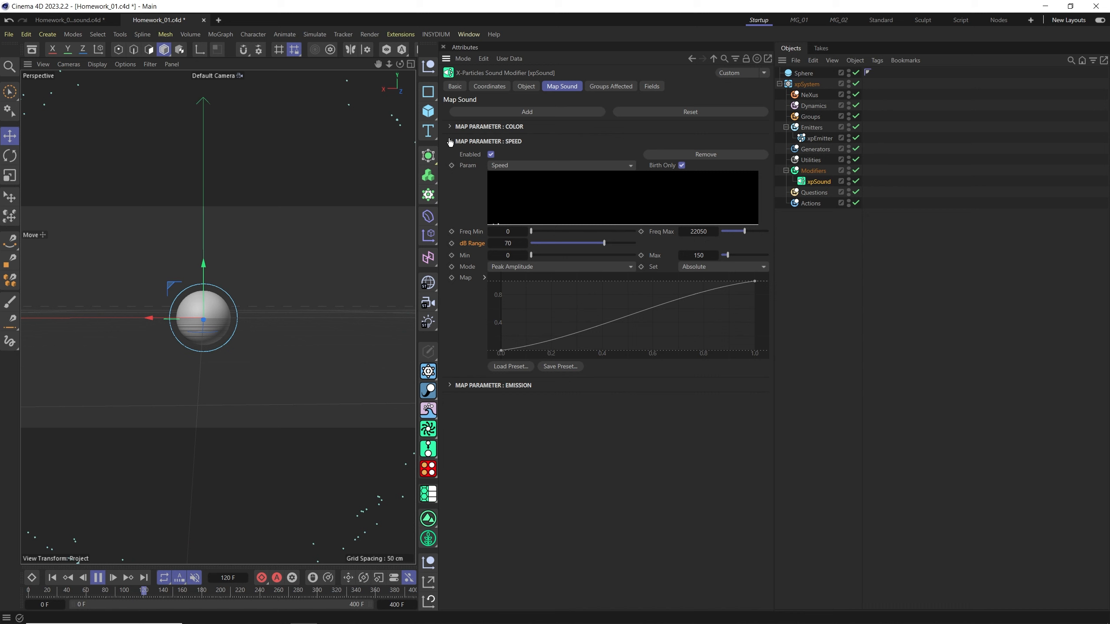
{"action": "left_click", "coordinate": [450, 386]}
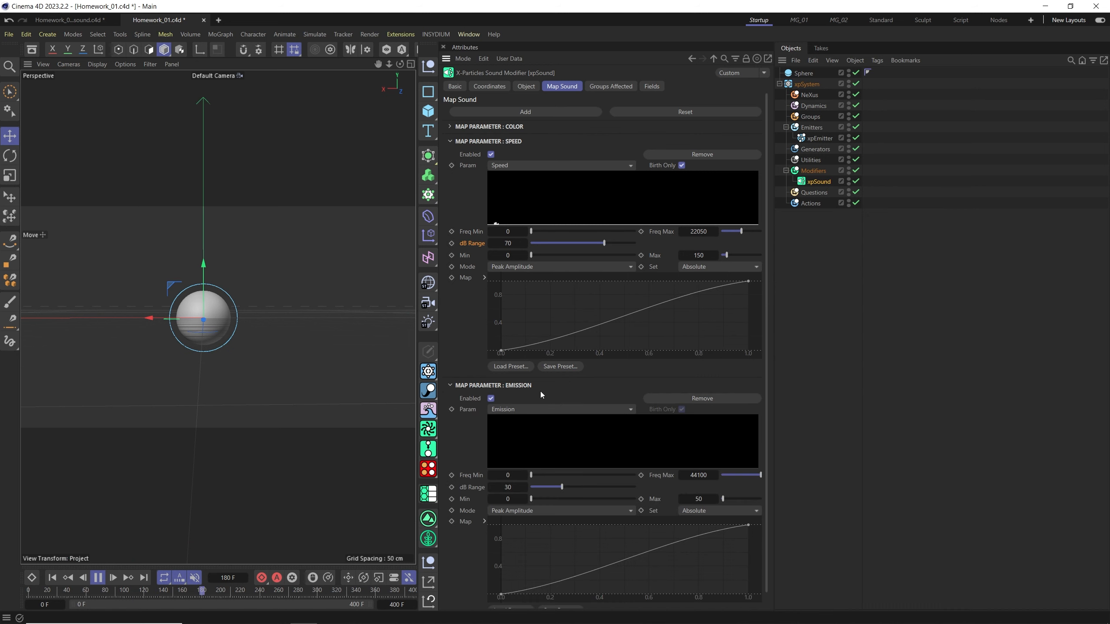
{"action": "left_click", "coordinate": [516, 488]}
{"action": "type", "text": "65"}
{"action": "key", "text": "Return"}
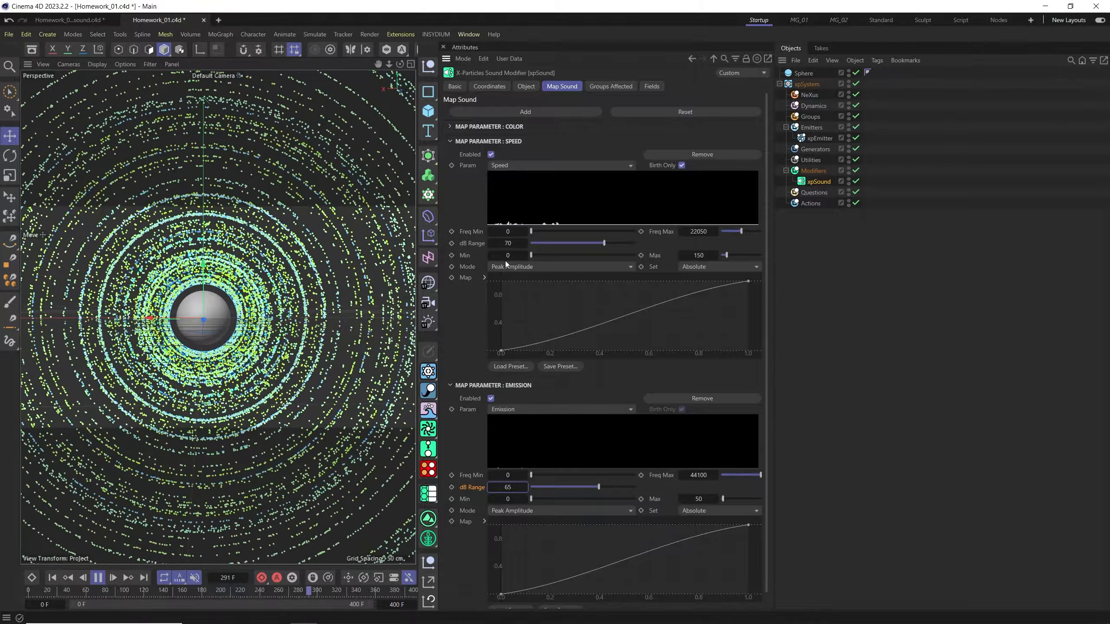
Step: Load the Heat 1 gradient preset into the Color mapping and pause the animation
{"action": "left_click", "coordinate": [486, 126]}
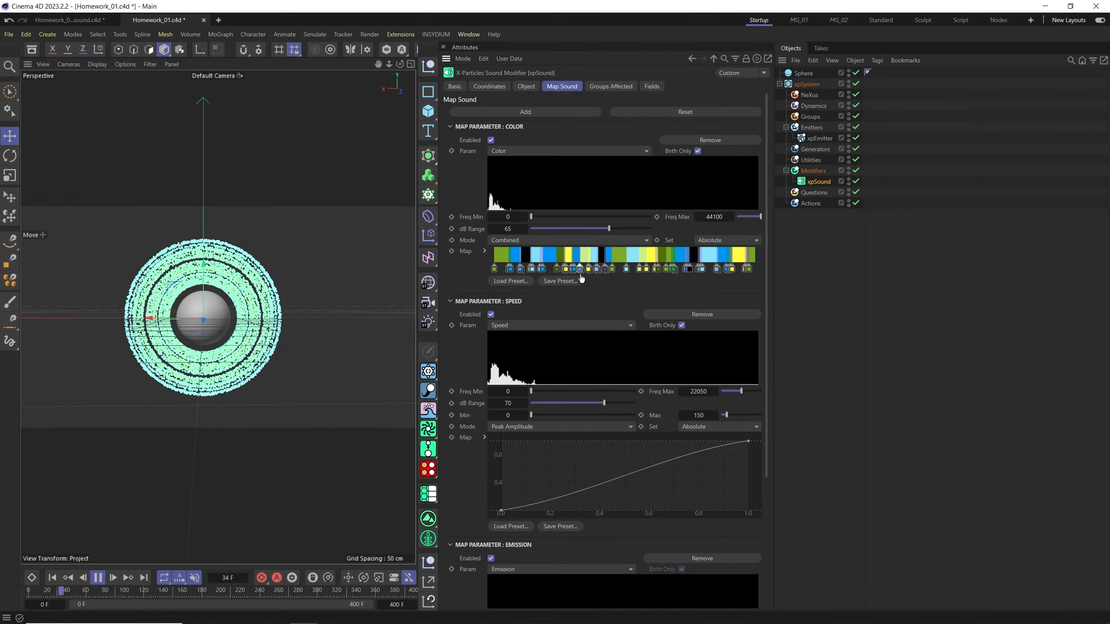
{"action": "left_click", "coordinate": [502, 283]}
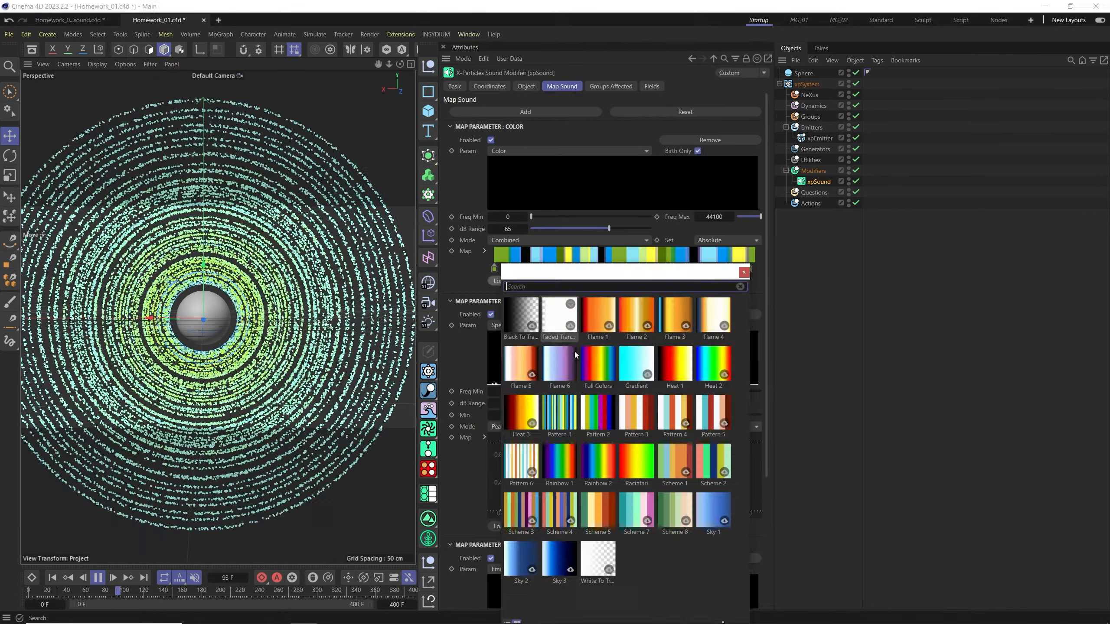
{"action": "left_click", "coordinate": [681, 358]}
{"action": "left_click", "coordinate": [98, 577]}
Step: Raise the Speed mapping's Max value to 300
{"action": "left_click", "coordinate": [450, 126]}
{"action": "double_click", "coordinate": [713, 255]}
{"action": "type", "text": "300"}
{"action": "key", "text": "Return"}
Step: Turn timeline sound back on, play the animation from the start to examine the faster particles, and rewind it
{"action": "left_click", "coordinate": [52, 577]}
{"action": "left_click", "coordinate": [193, 579]}
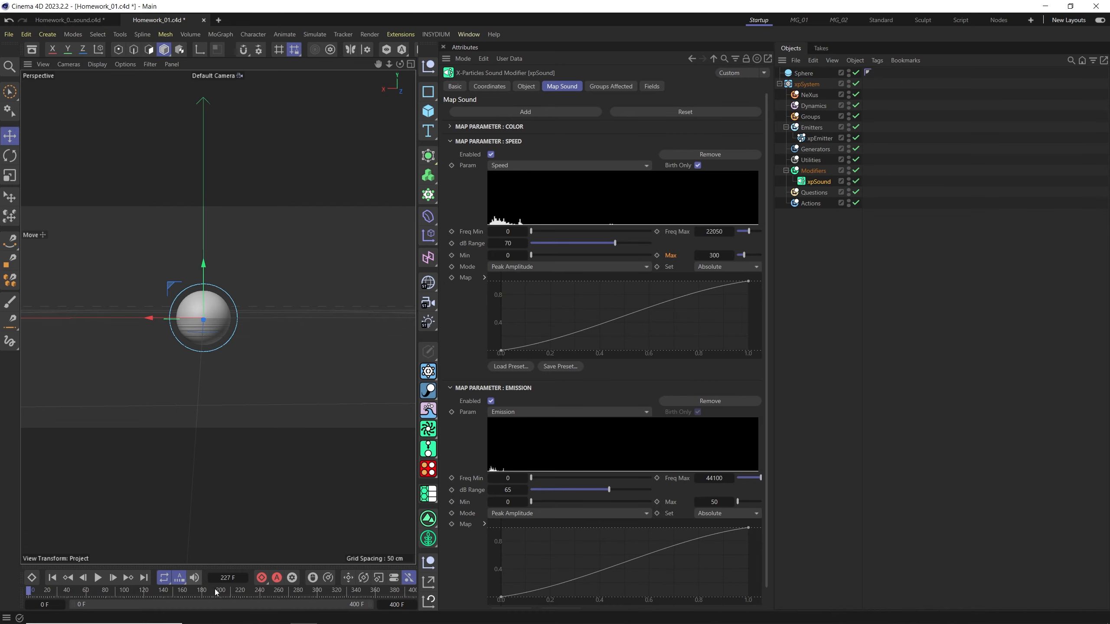
{"action": "left_click", "coordinate": [98, 578]}
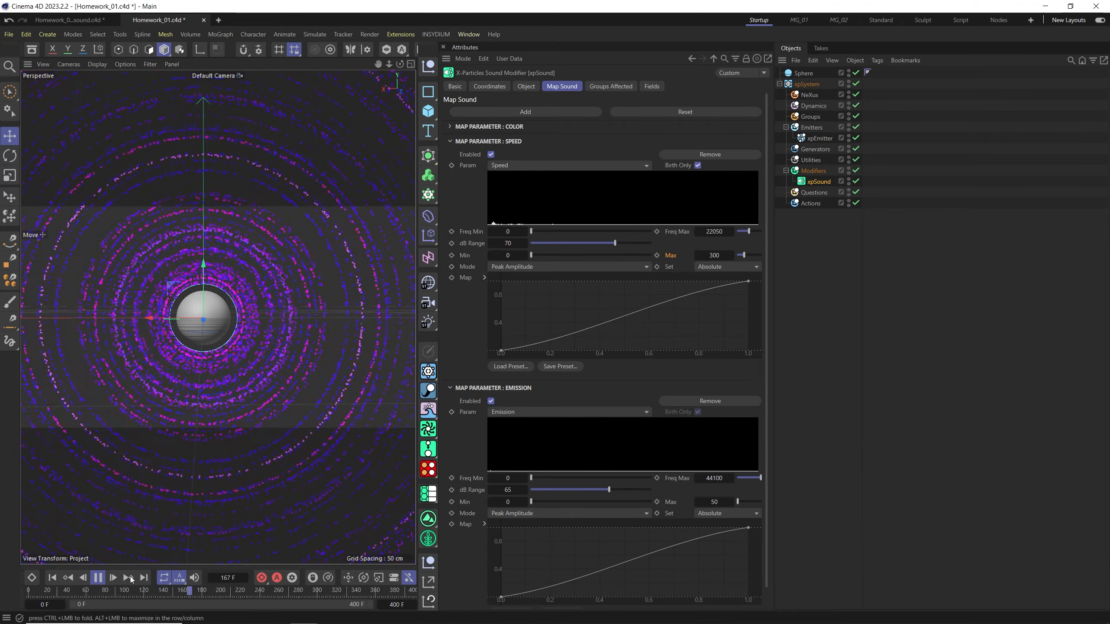
{"action": "left_click", "coordinate": [99, 579]}
{"action": "key", "text": "shift+f"}
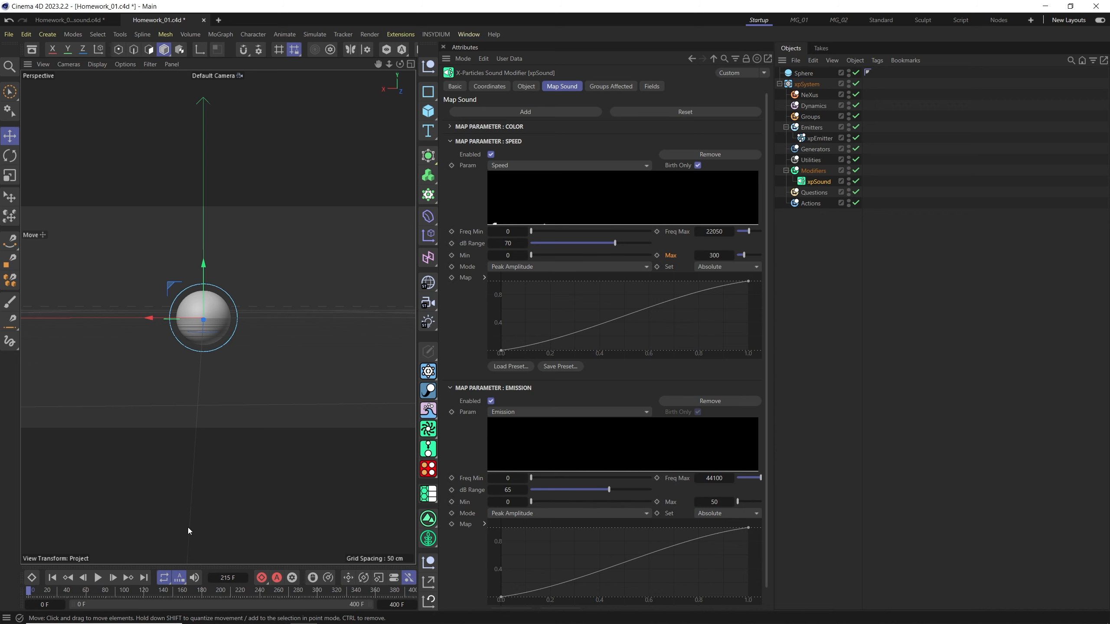
Step: Set the xpEmitter's Emitter Plane to Y+ so that the ring lies flat around the sphere
{"action": "left_click", "coordinate": [820, 139]}
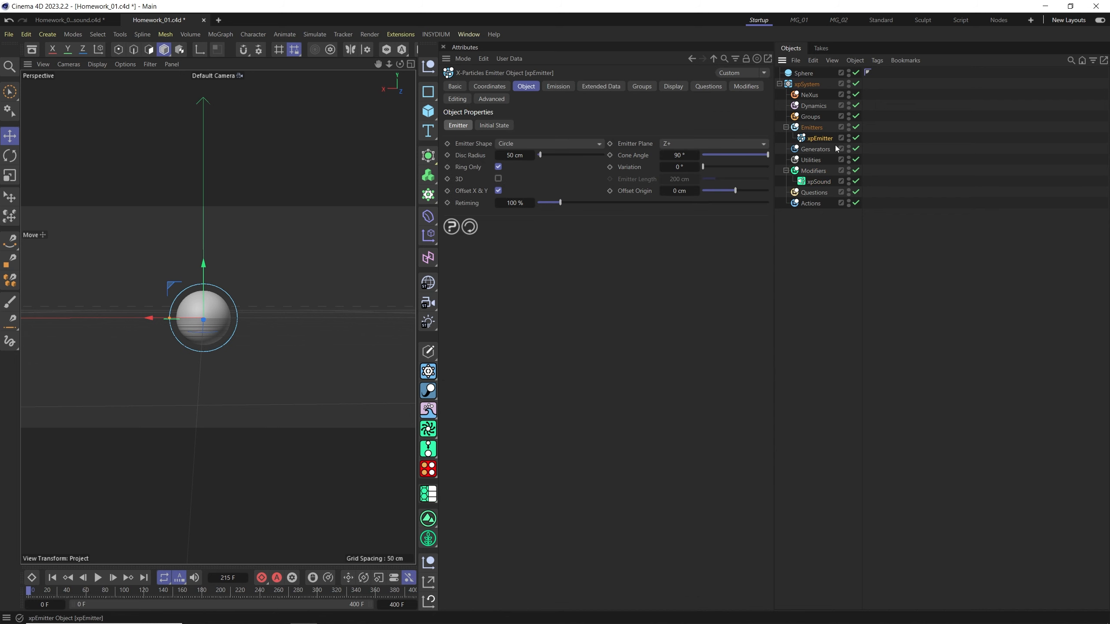
{"action": "left_click", "coordinate": [682, 145]}
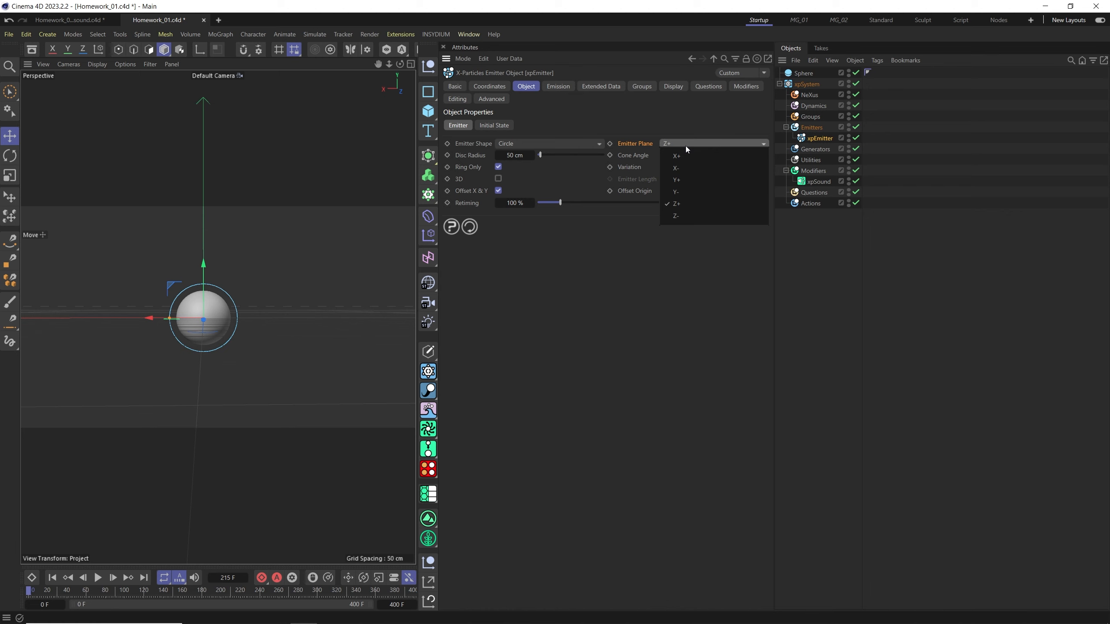
{"action": "left_click", "coordinate": [689, 180]}
{"action": "left_click_drag", "start_coordinate": [227, 326], "coordinate": [220, 349], "text": "alt"}
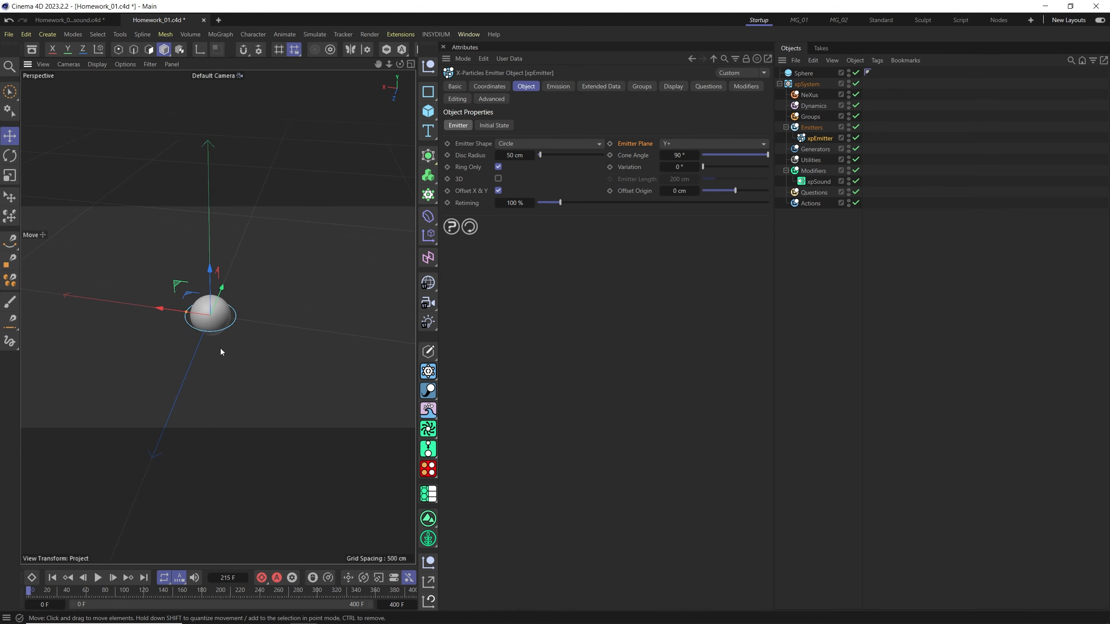
Step: Play the animation with the horizontal emitter, pause it, and examine the particle rings from several angles and distances
{"action": "left_click", "coordinate": [98, 578]}
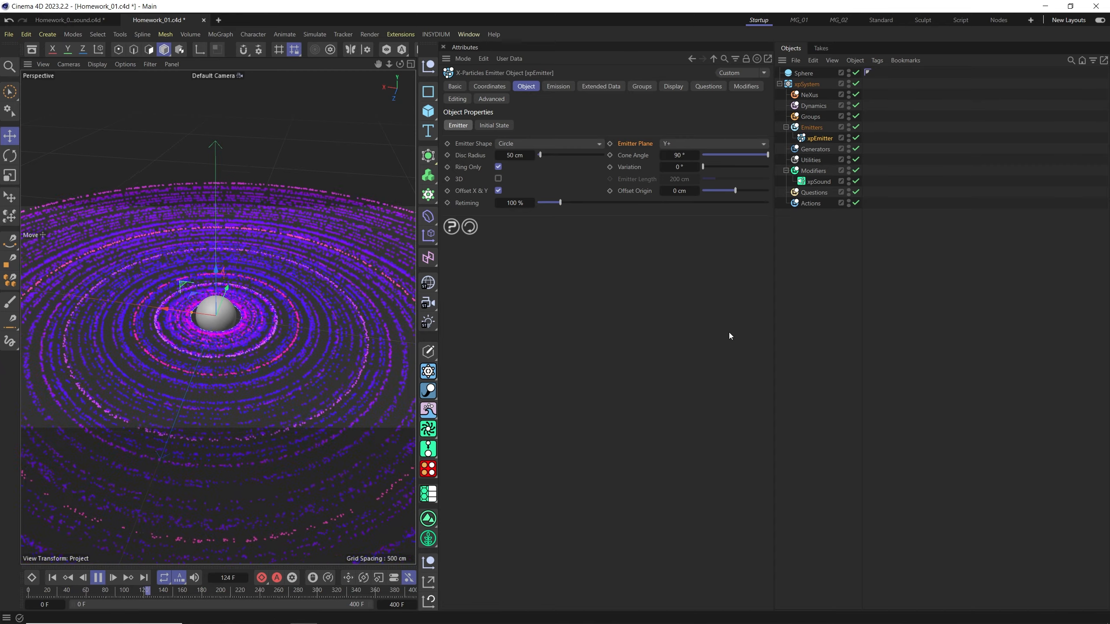
{"action": "left_click", "coordinate": [99, 577]}
{"action": "left_click_drag", "start_coordinate": [271, 443], "coordinate": [279, 361], "text": "alt"}
{"action": "scroll", "coordinate": [219, 337], "scroll_direction": "up", "scroll_amount": 5}
{"action": "left_click_drag", "start_coordinate": [222, 340], "coordinate": [214, 319], "text": "alt"}
{"action": "scroll", "coordinate": [266, 323], "scroll_direction": "down", "scroll_amount": 5}
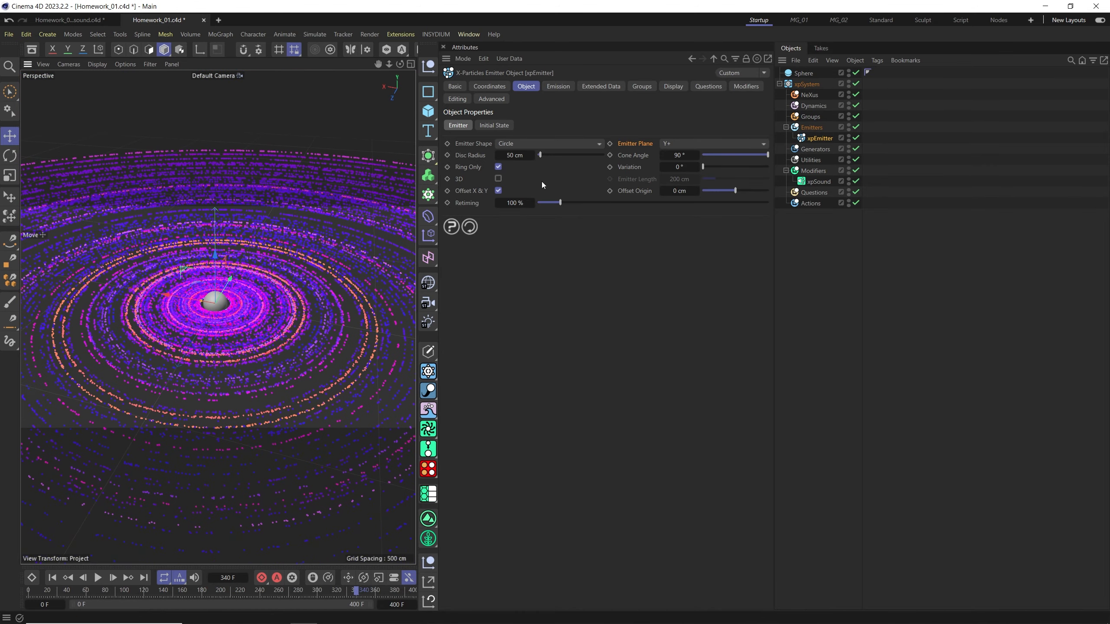
Step: Review the Speed and Emission mappings of the xpSound modifier
{"action": "left_click", "coordinate": [828, 181]}
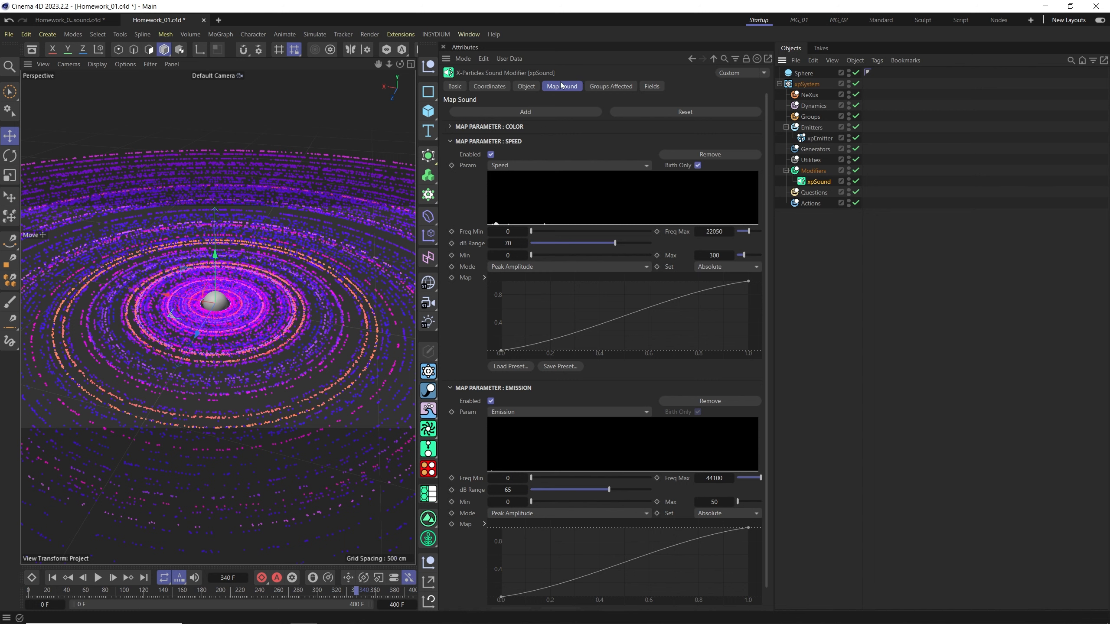
{"action": "left_click", "coordinate": [450, 141]}
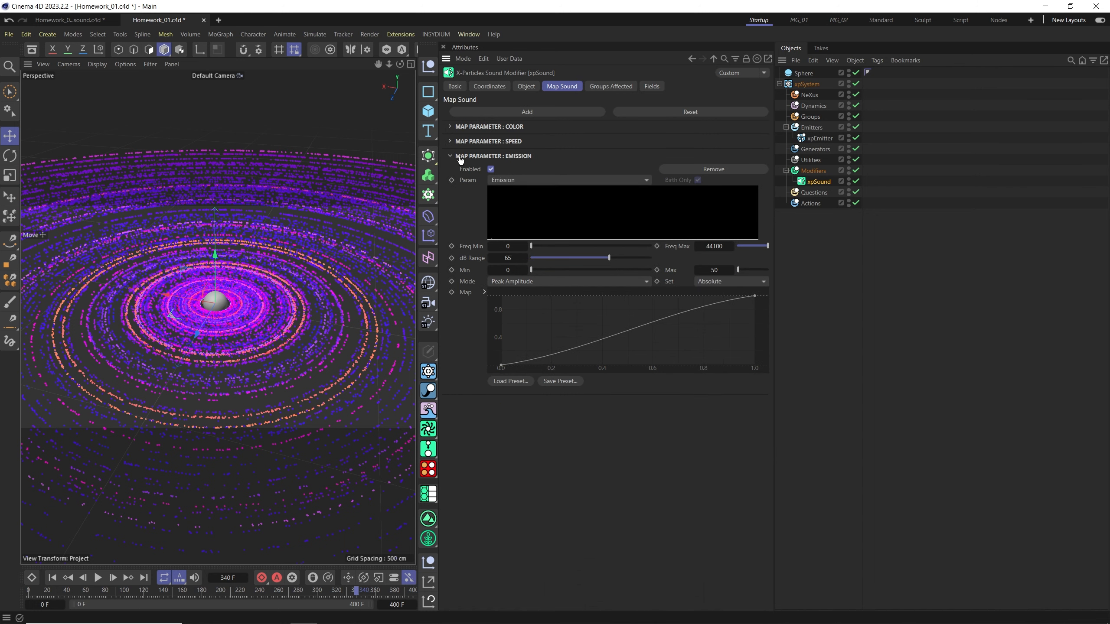
{"action": "left_click", "coordinate": [450, 142]}
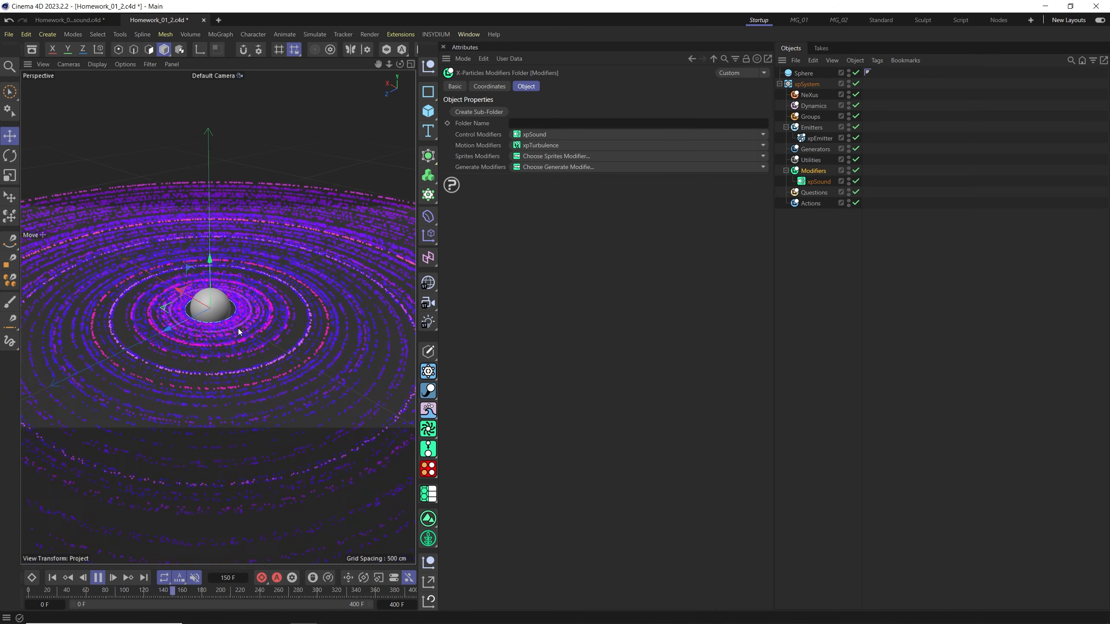
Step: Examine the xpSystem folders and browse the objects available for Dynamics and NeXus
{"action": "left_click", "coordinate": [807, 85]}
{"action": "left_click", "coordinate": [811, 96]}
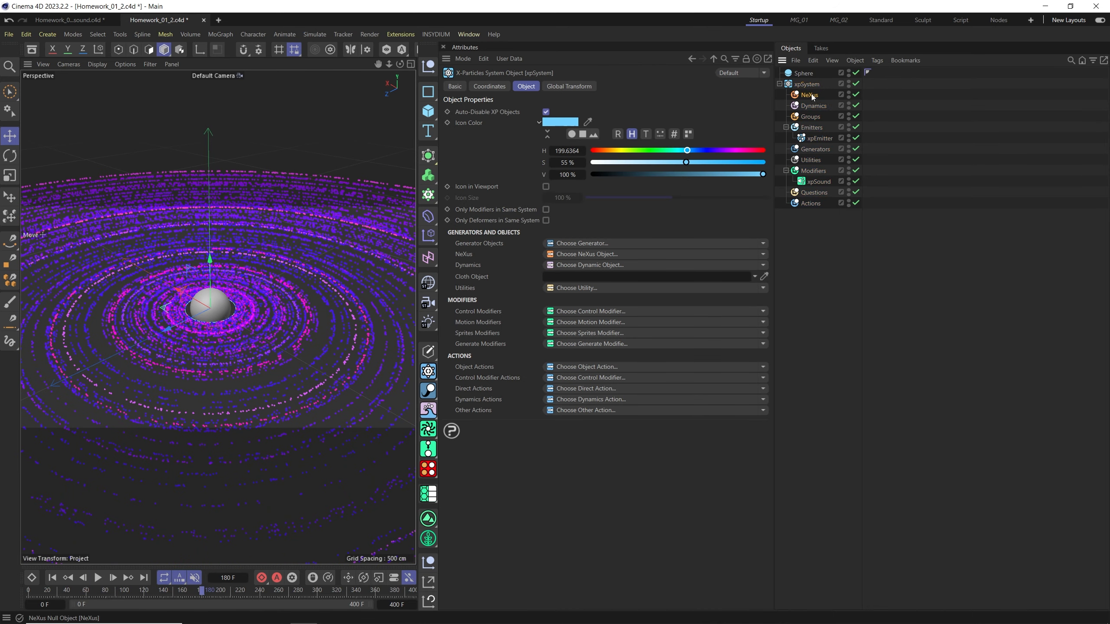
{"action": "left_click", "coordinate": [817, 107]}
{"action": "left_click", "coordinate": [811, 170]}
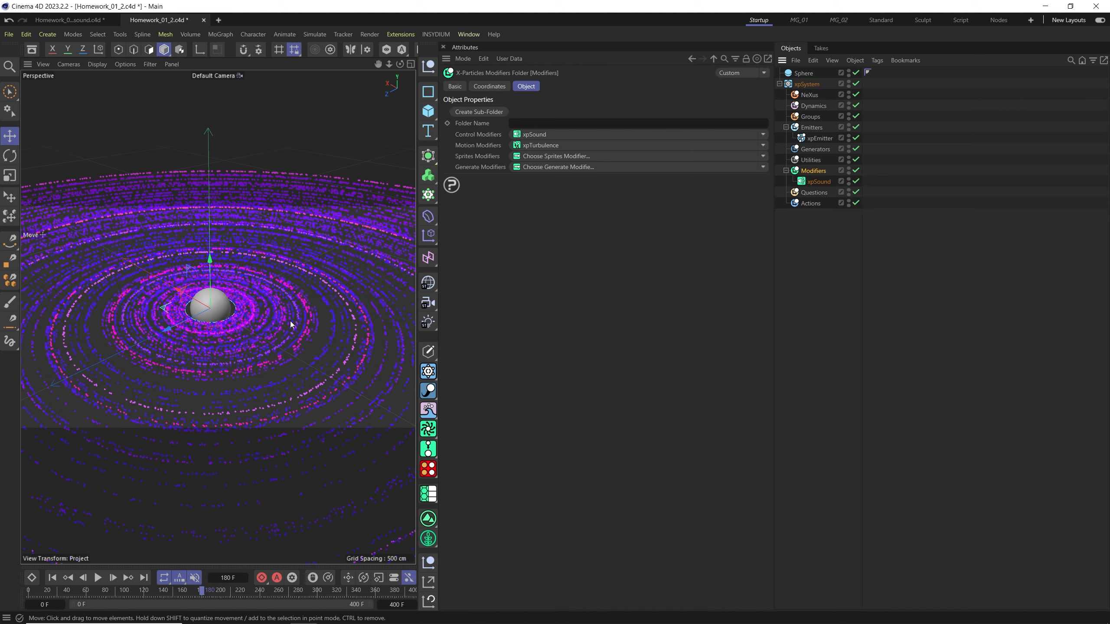
{"action": "left_click", "coordinate": [814, 106]}
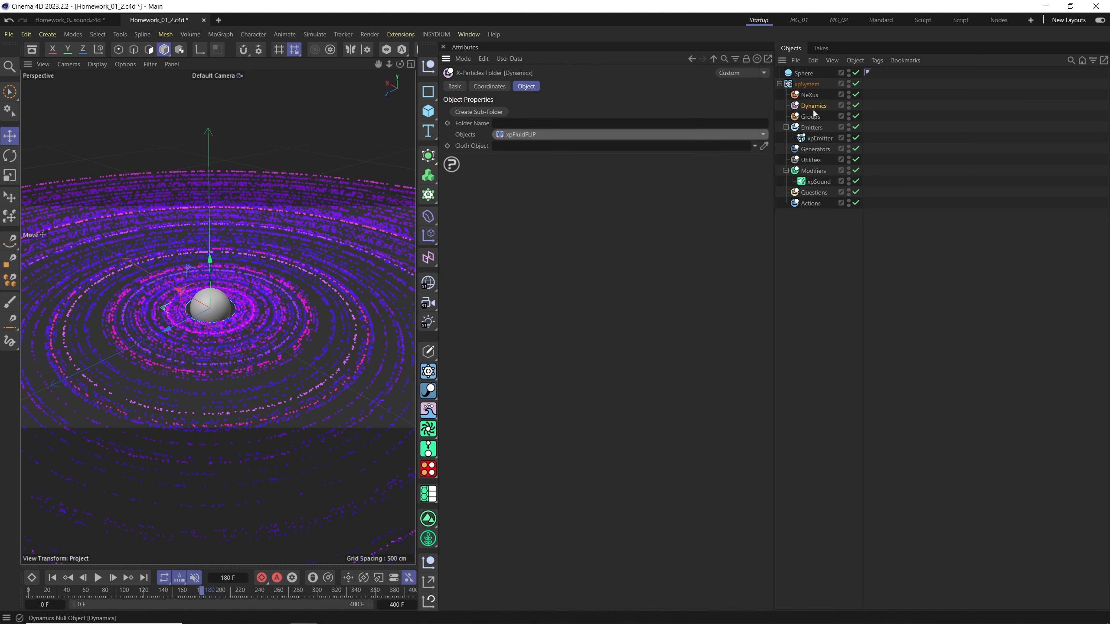
{"action": "left_click", "coordinate": [763, 134]}
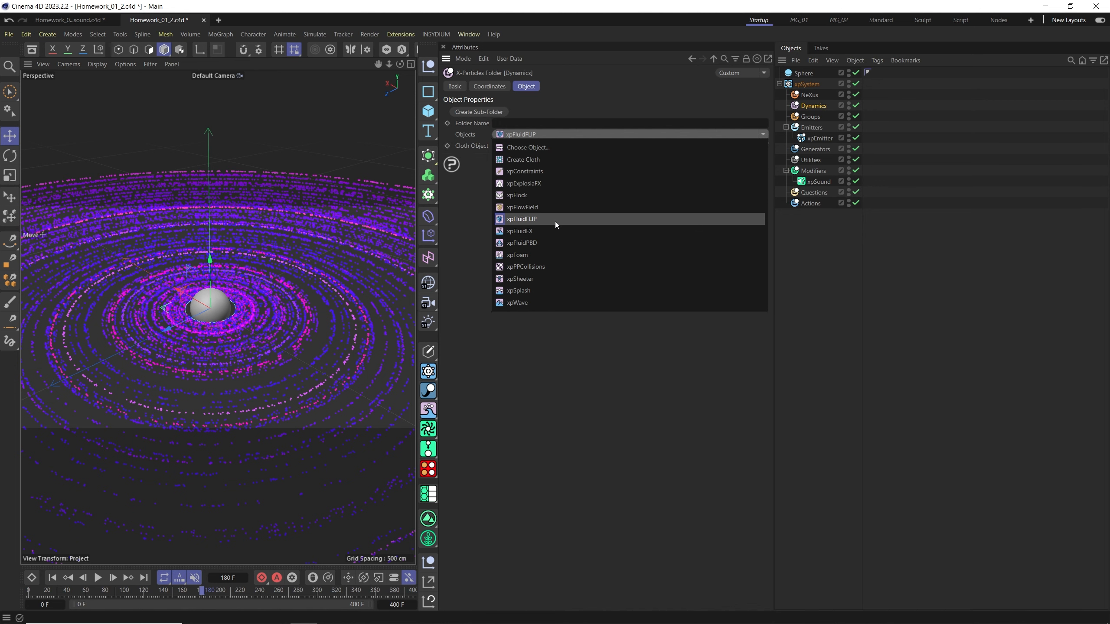
{"action": "left_click", "coordinate": [485, 242]}
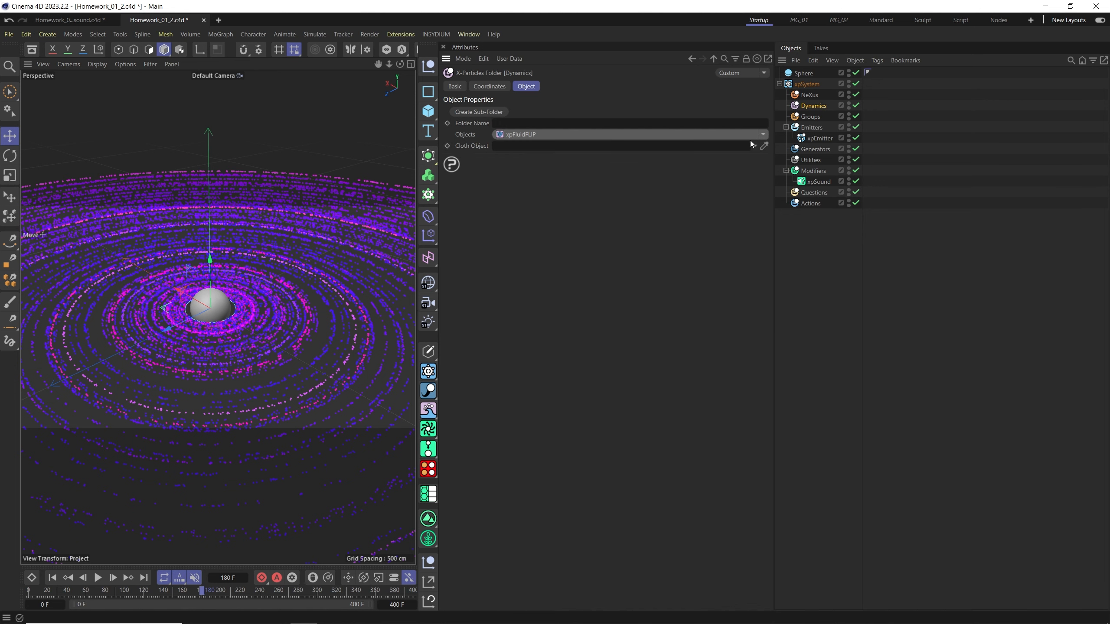
{"action": "left_click", "coordinate": [801, 96]}
{"action": "left_click", "coordinate": [760, 136]}
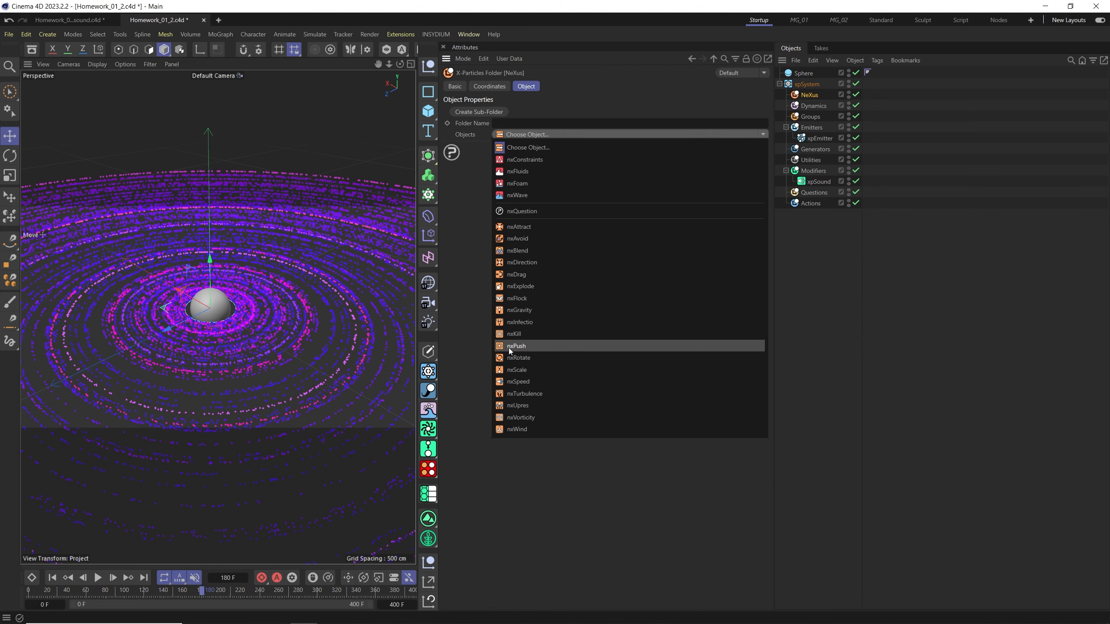
Step: Add an xpTurbulence motion modifier to the particle system's Modifiers folder
{"action": "left_click", "coordinate": [814, 171]}
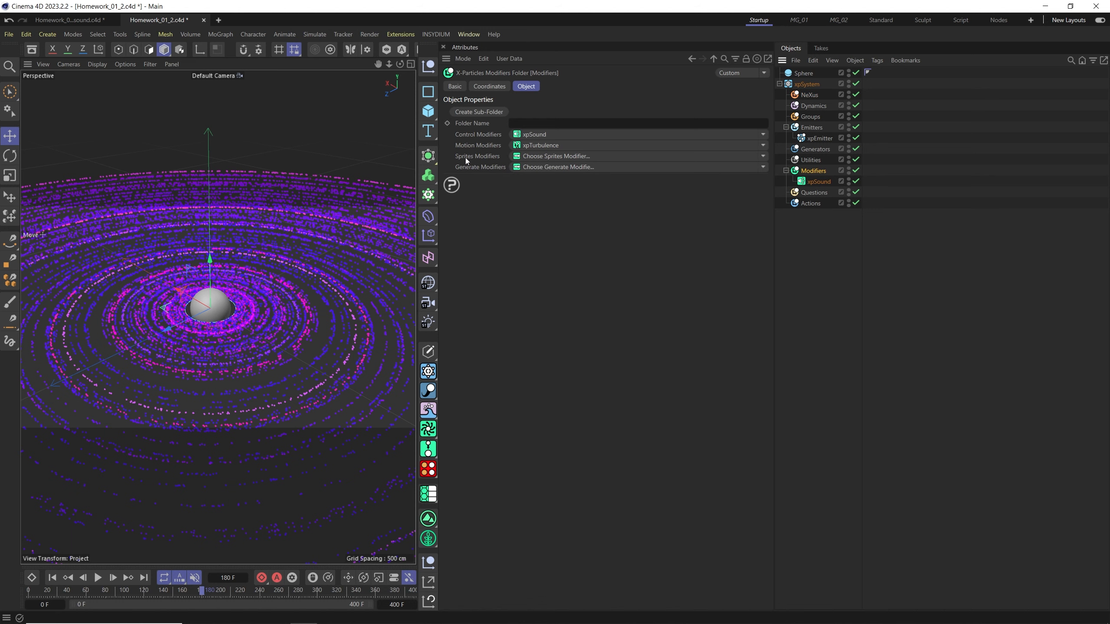
{"action": "left_click", "coordinate": [763, 146]}
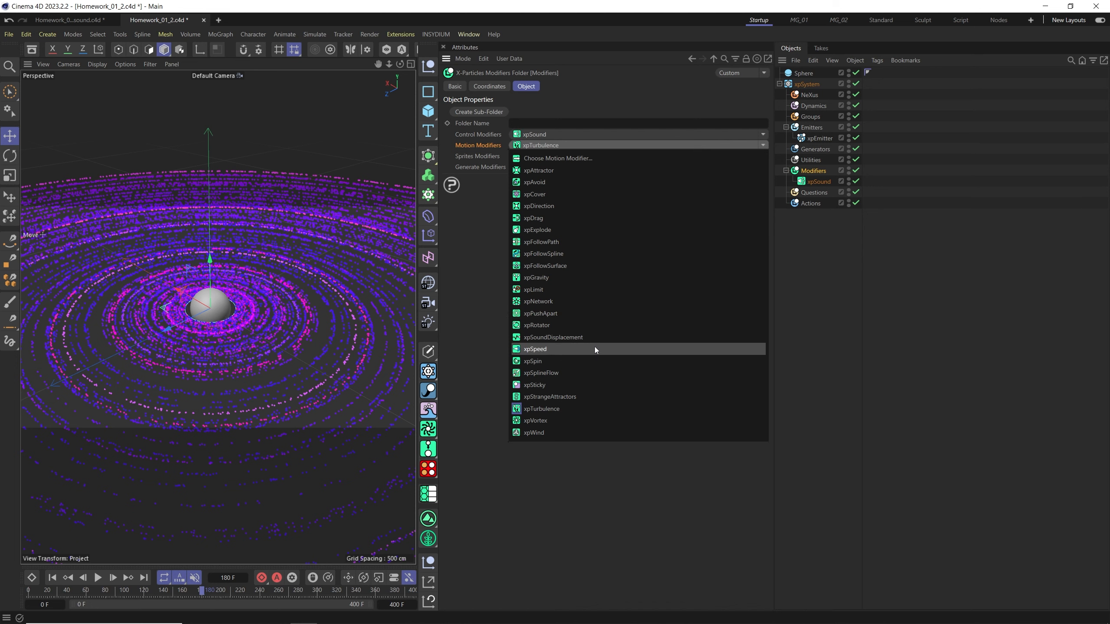
{"action": "left_click", "coordinate": [577, 408]}
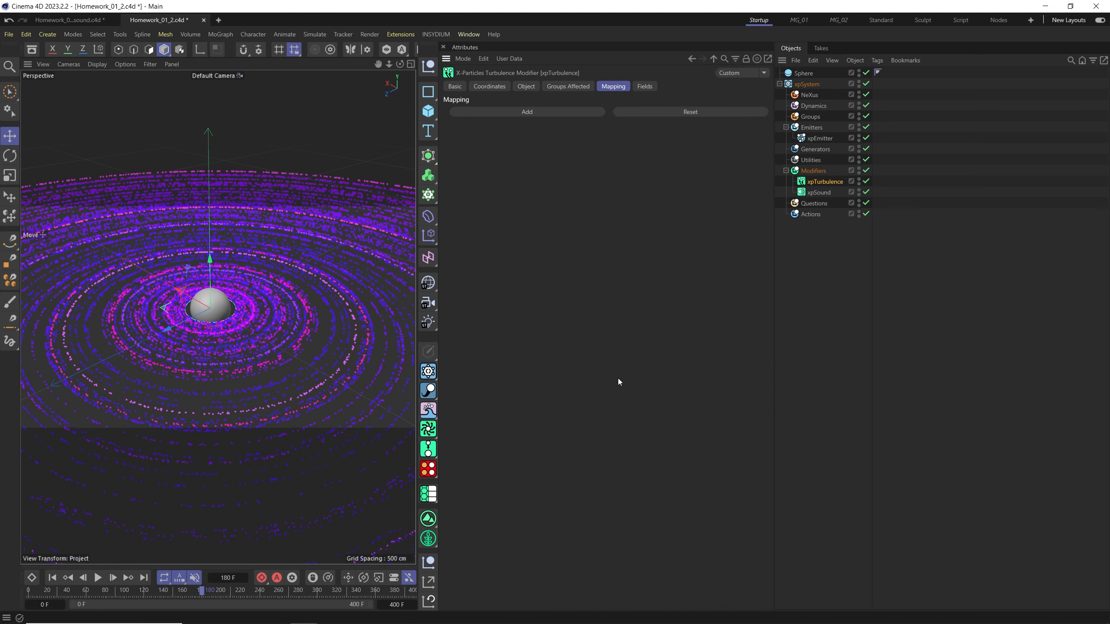
Step: Show the xpTurbulence object properties and play the animation from the start to examine how turbulence distorts the rings
{"action": "left_click", "coordinate": [526, 87]}
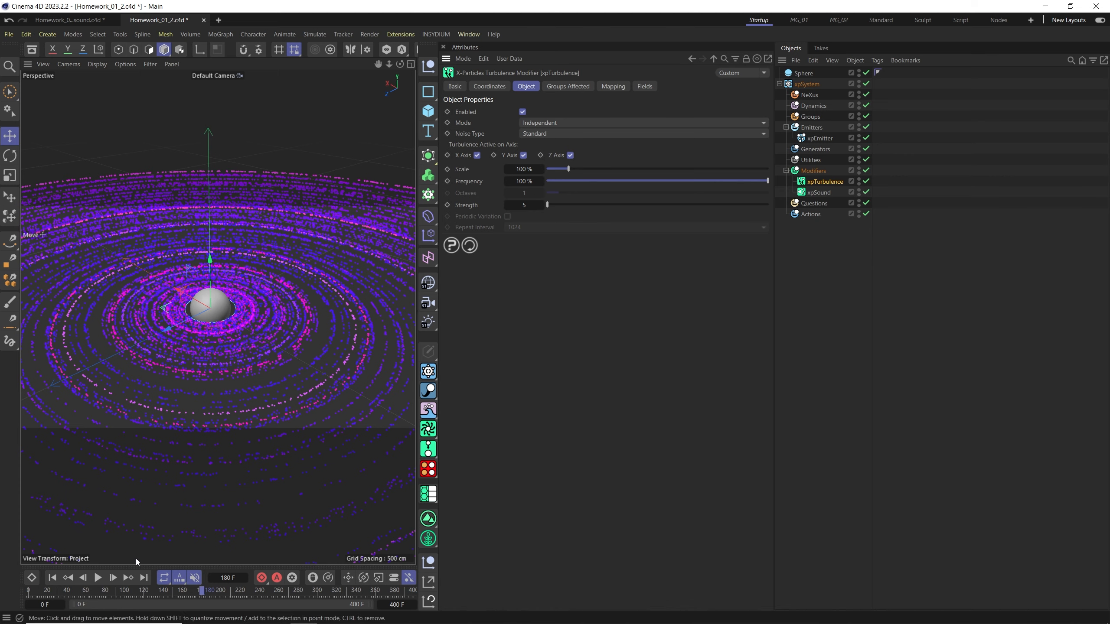
{"action": "left_click", "coordinate": [53, 578]}
{"action": "left_click", "coordinate": [98, 578]}
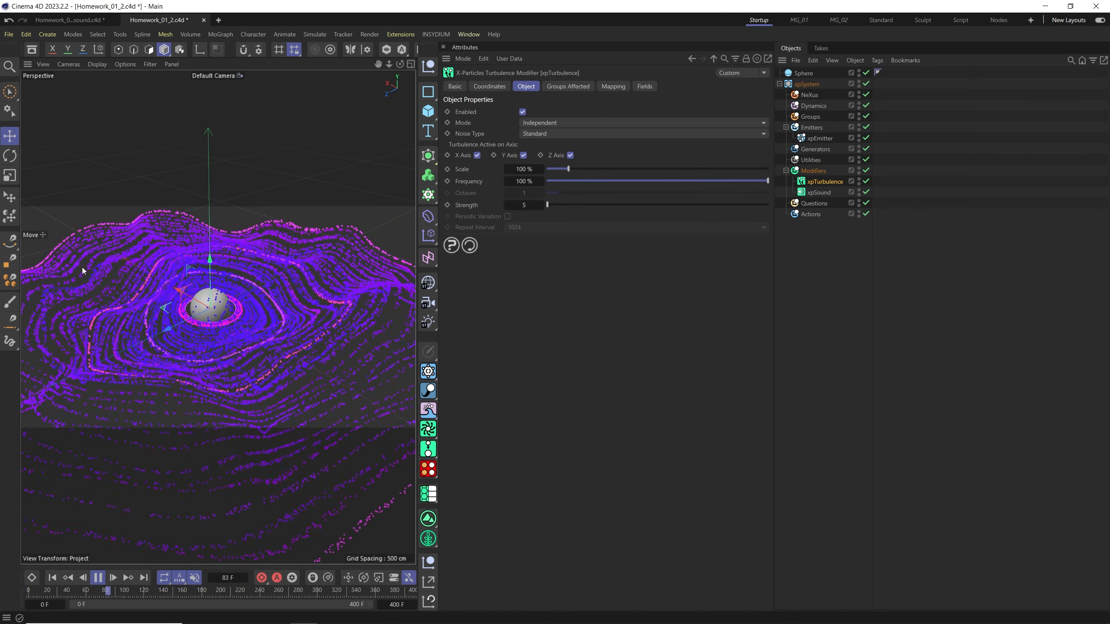
Step: Set the noise type of the xpTurbulence modifier to Wavy Turbulence
{"action": "left_click", "coordinate": [542, 133]}
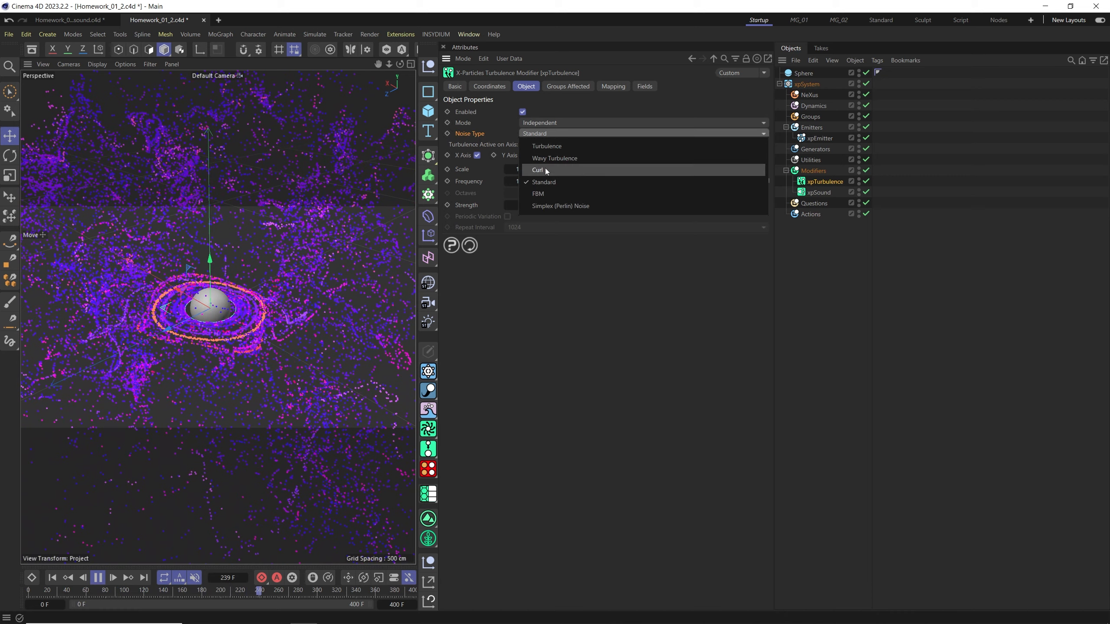
{"action": "left_click", "coordinate": [539, 160]}
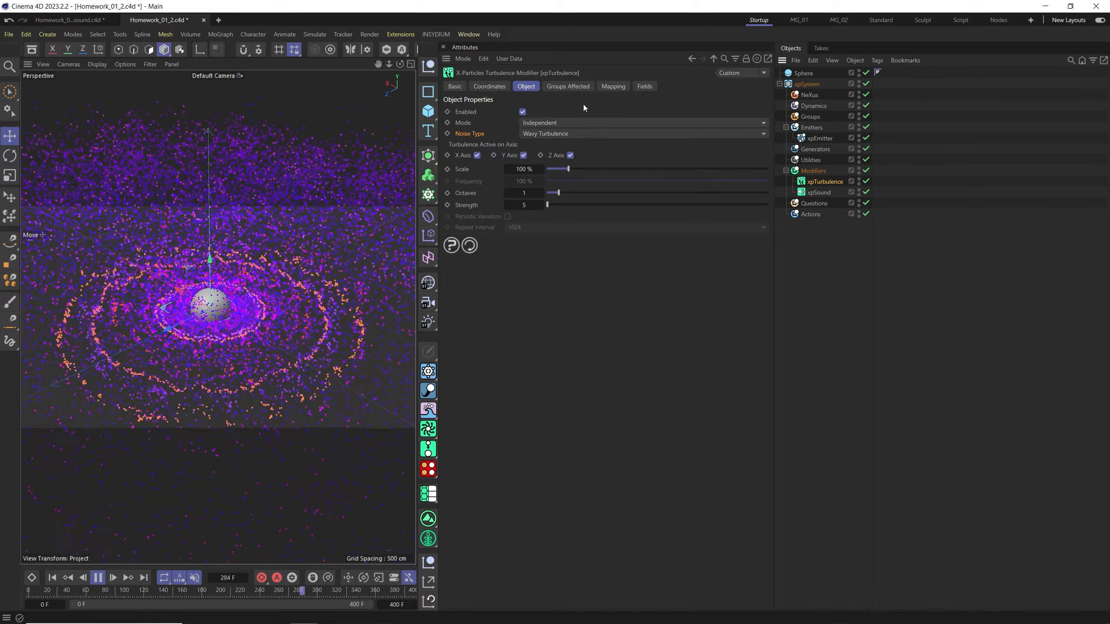
Step: Add a parameter mapping to the xpTurbulence modifier and enter 300 as its value
{"action": "left_click", "coordinate": [609, 88]}
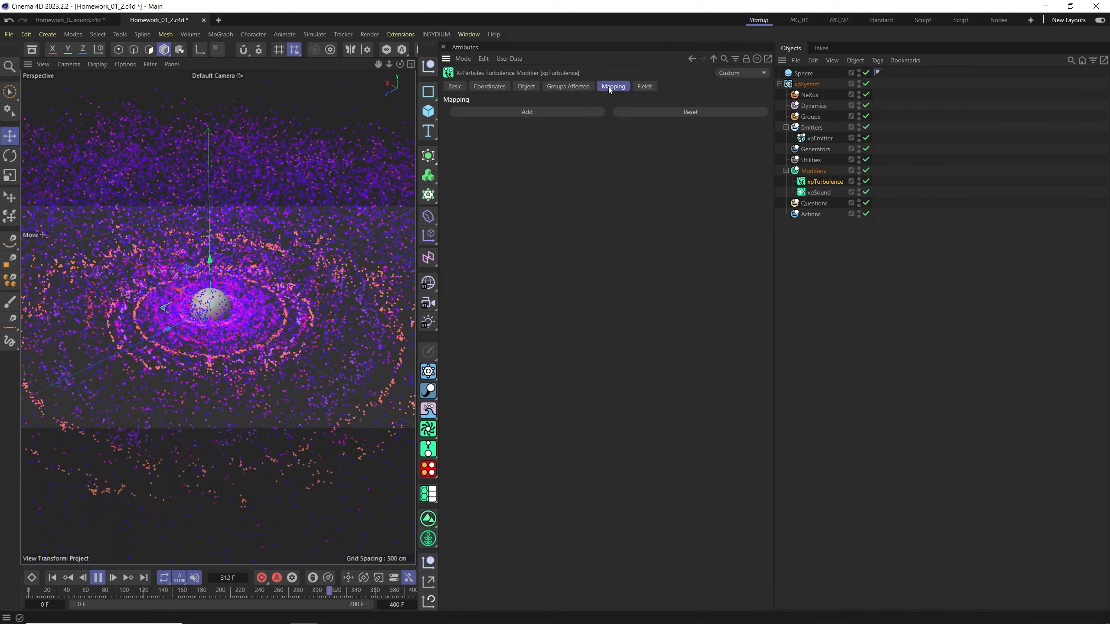
{"action": "left_click", "coordinate": [498, 112]}
{"action": "left_click", "coordinate": [545, 163]}
{"action": "left_click", "coordinate": [528, 185]}
{"action": "double_click", "coordinate": [664, 174]}
{"action": "type", "text": "300"}
{"action": "key", "text": "Return"}
Step: Switch the xpTurbulence noise type to FBM and return the animation to its first frame
{"action": "left_click_drag", "start_coordinate": [242, 336], "coordinate": [342, 309], "text": "alt"}
{"action": "scroll", "coordinate": [242, 336], "scroll_direction": "up", "scroll_amount": 5}
{"action": "left_click_drag", "start_coordinate": [393, 302], "coordinate": [246, 298], "text": "alt"}
{"action": "left_click", "coordinate": [525, 87]}
{"action": "left_click", "coordinate": [555, 134]}
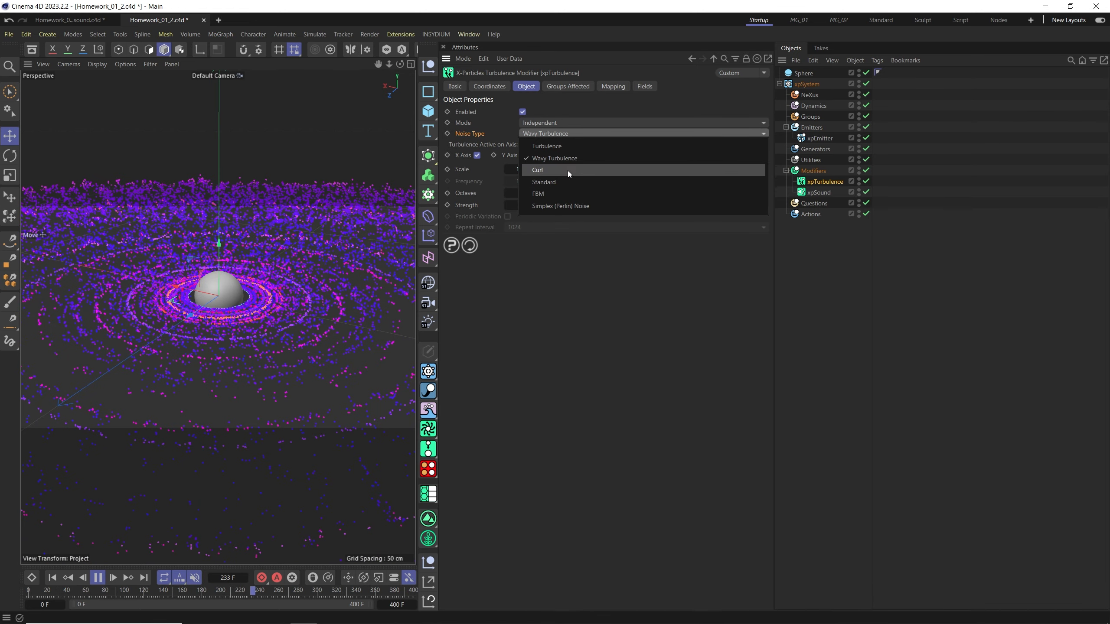
{"action": "left_click", "coordinate": [585, 197]}
{"action": "left_click", "coordinate": [54, 579]}
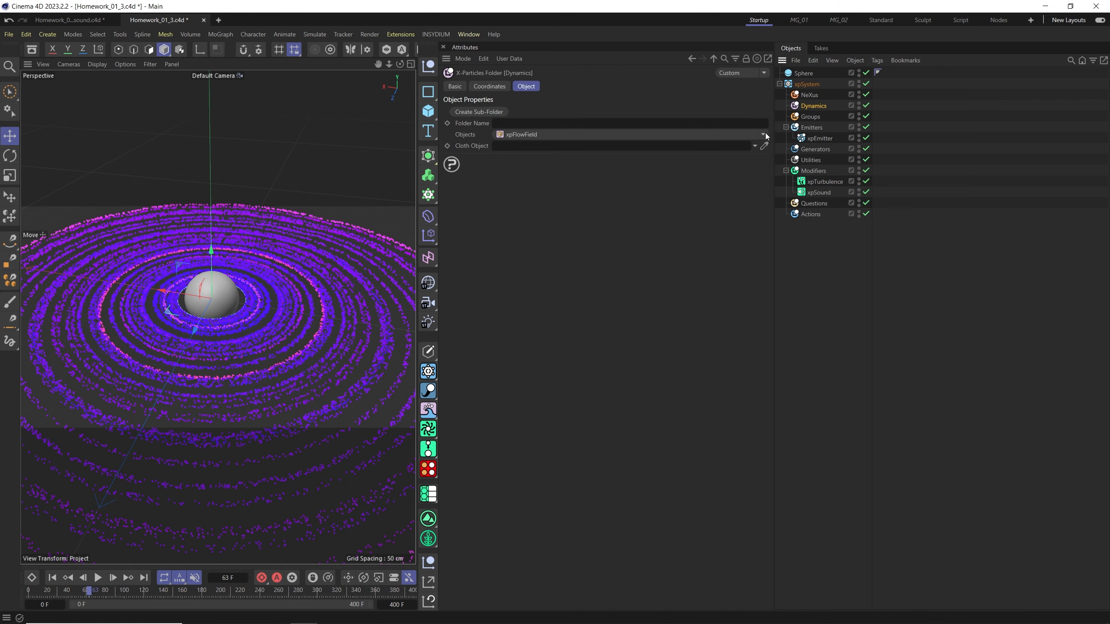
Step: Add an xpConstraints object to the Dynamics folder and enable its Connect at Birth option
{"action": "left_click", "coordinate": [763, 134]}
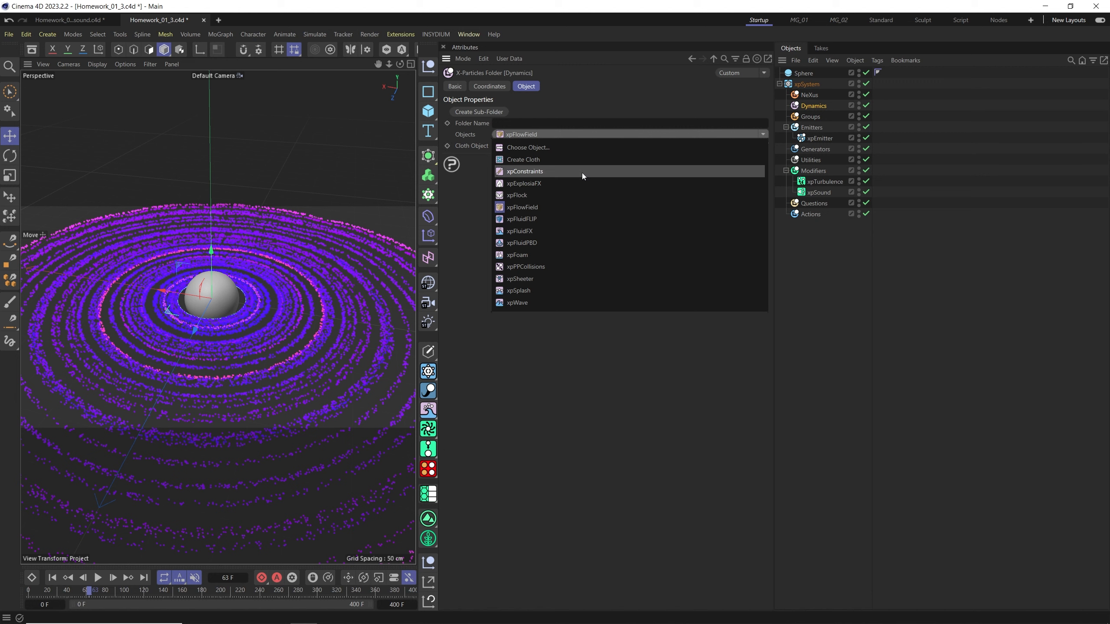
{"action": "left_click", "coordinate": [533, 171]}
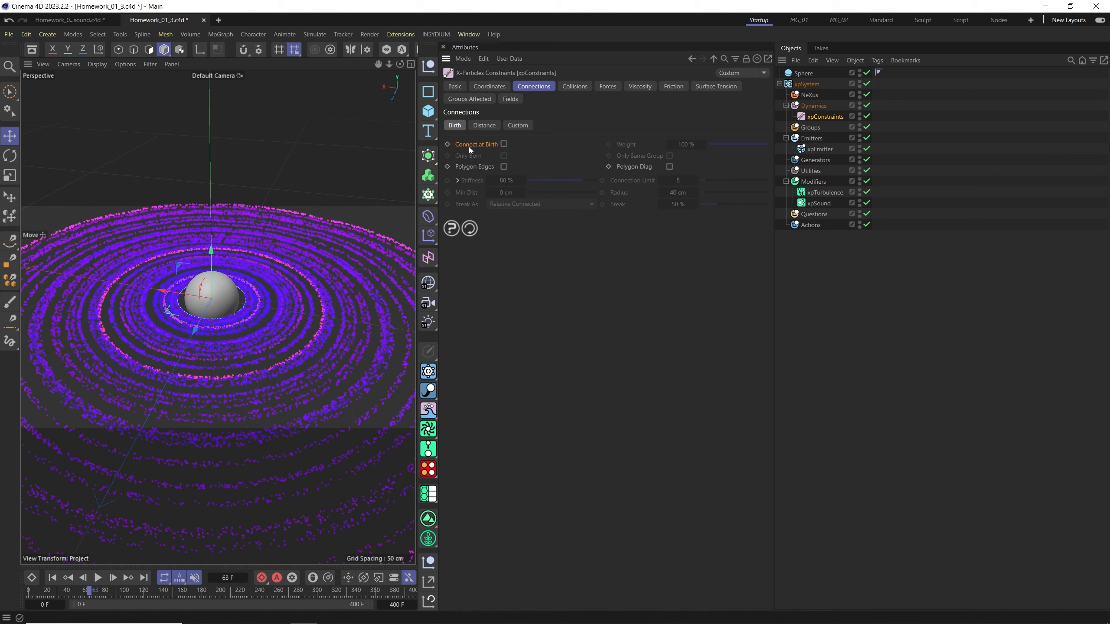
{"action": "left_click", "coordinate": [504, 144]}
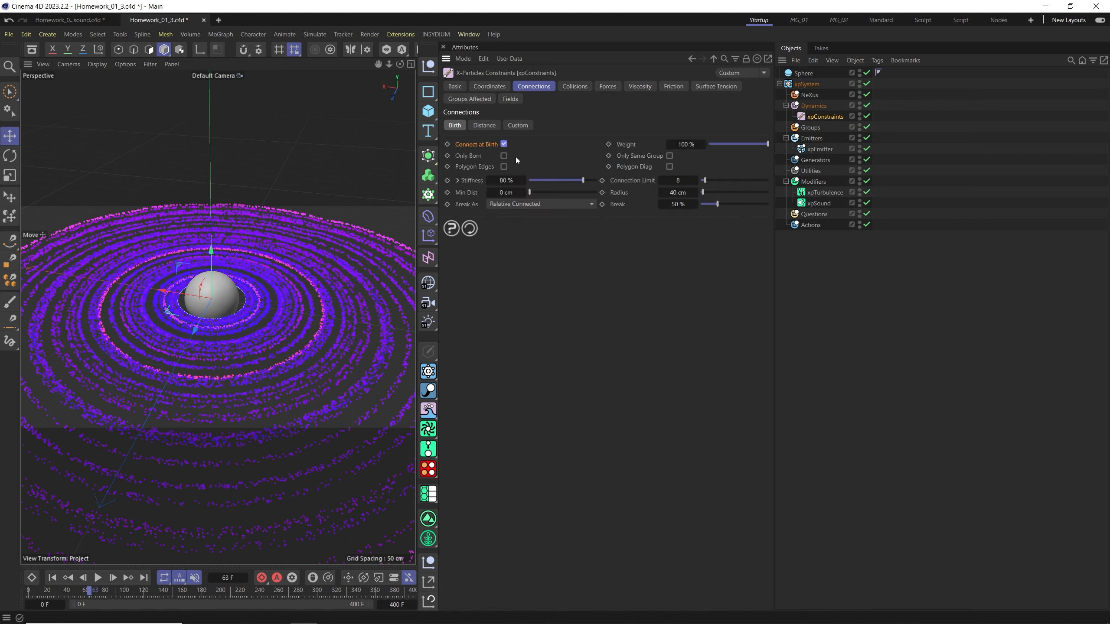
Step: Play the animation from the start and examine how the birth connections affect the particles around the sphere
{"action": "left_click", "coordinate": [52, 578]}
{"action": "left_click", "coordinate": [97, 580]}
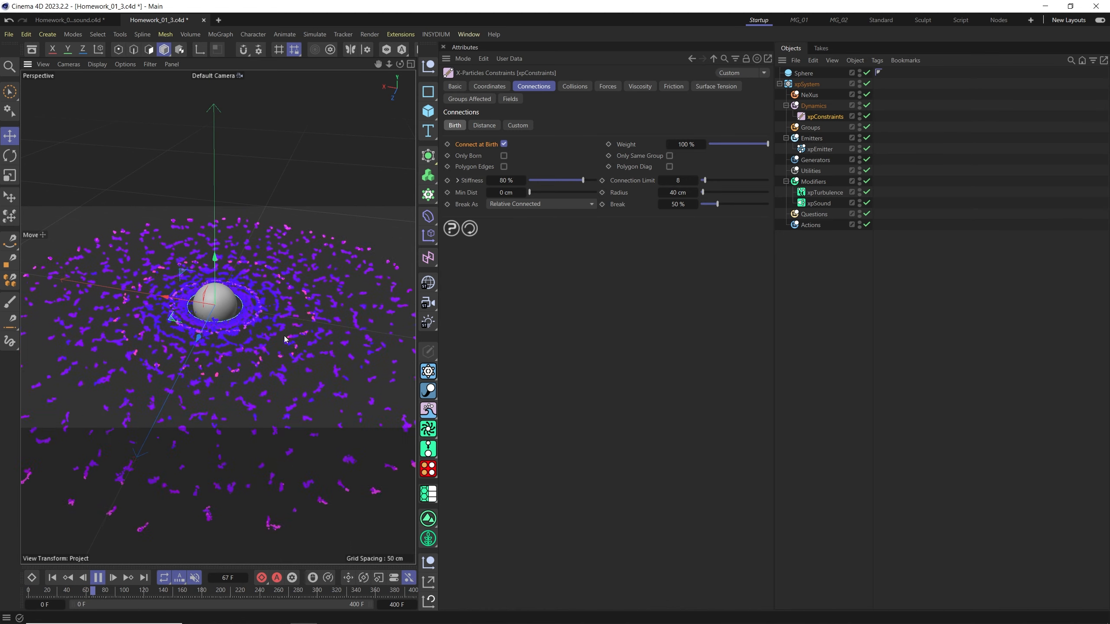
{"action": "mouse_move", "coordinate": [227, 319]}
{"action": "right_mouse_down", "text": "alt"}
{"action": "mouse_move", "coordinate": [234, 307]}
{"action": "mouse_move", "coordinate": [245, 322]}
{"action": "right_mouse_up", "text": "alt"}
{"action": "left_click_drag", "start_coordinate": [245, 322], "coordinate": [206, 319], "text": "alt"}
{"action": "right_click_drag", "start_coordinate": [206, 319], "coordinate": [215, 317], "text": "alt"}
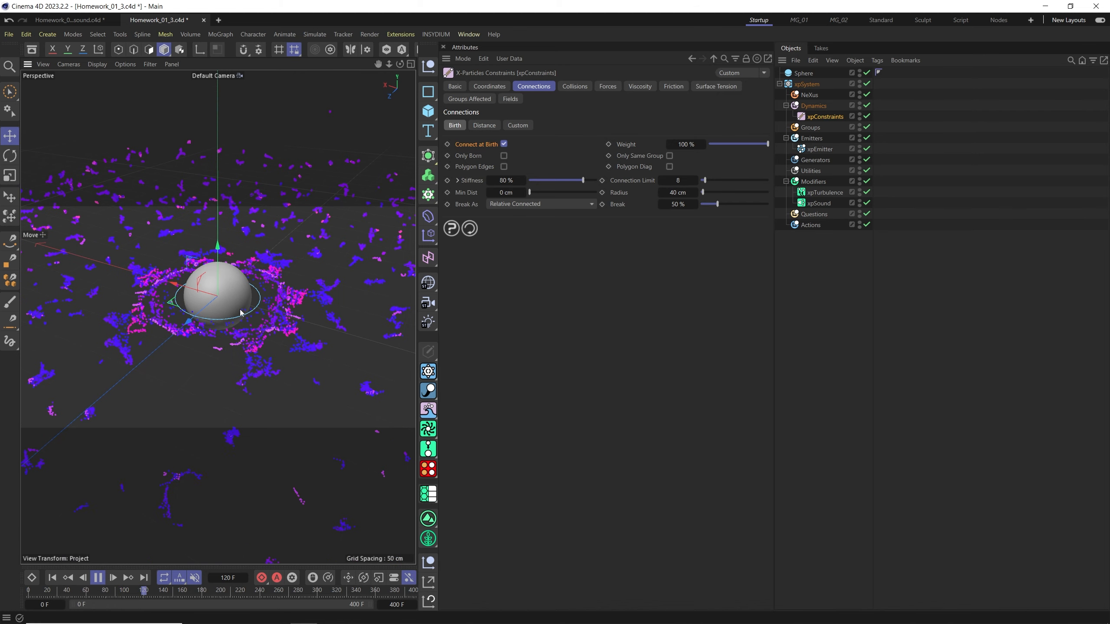
Step: Enable Connect Within Distance on the xpConstraints object and restart the animation to inspect the rings
{"action": "left_click", "coordinate": [478, 125]}
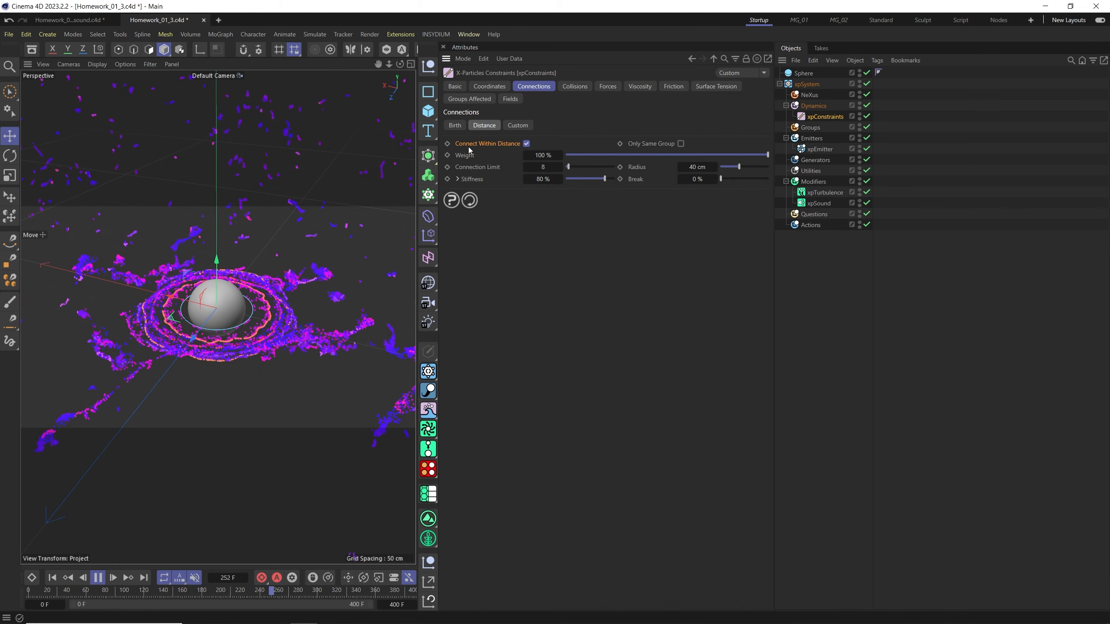
{"action": "left_click", "coordinate": [52, 578]}
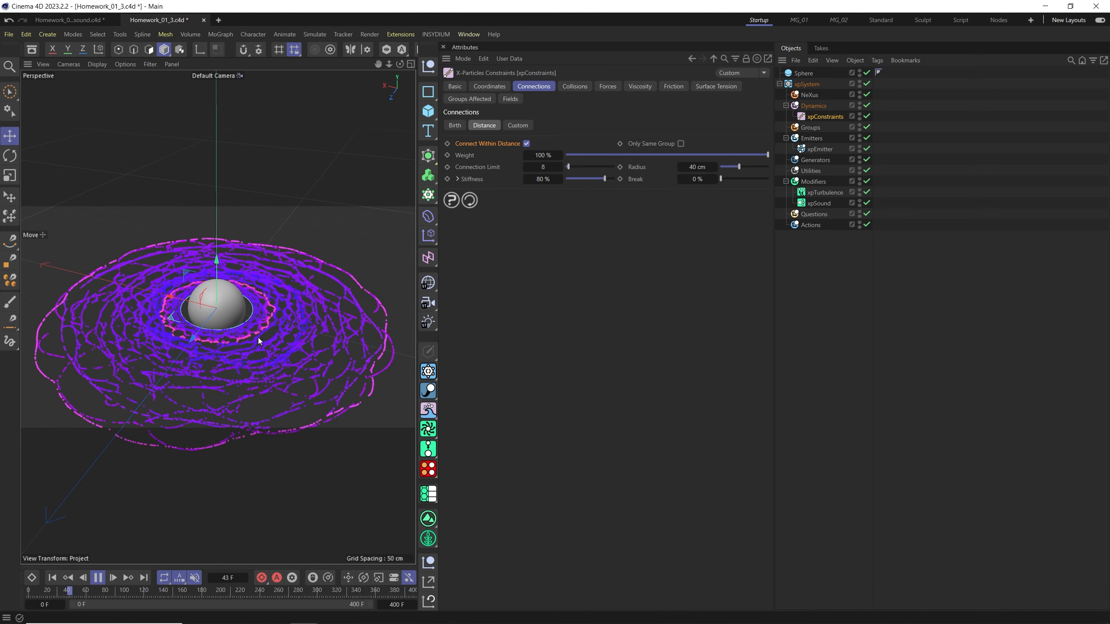
{"action": "left_click_drag", "start_coordinate": [262, 333], "coordinate": [238, 333], "text": "alt"}
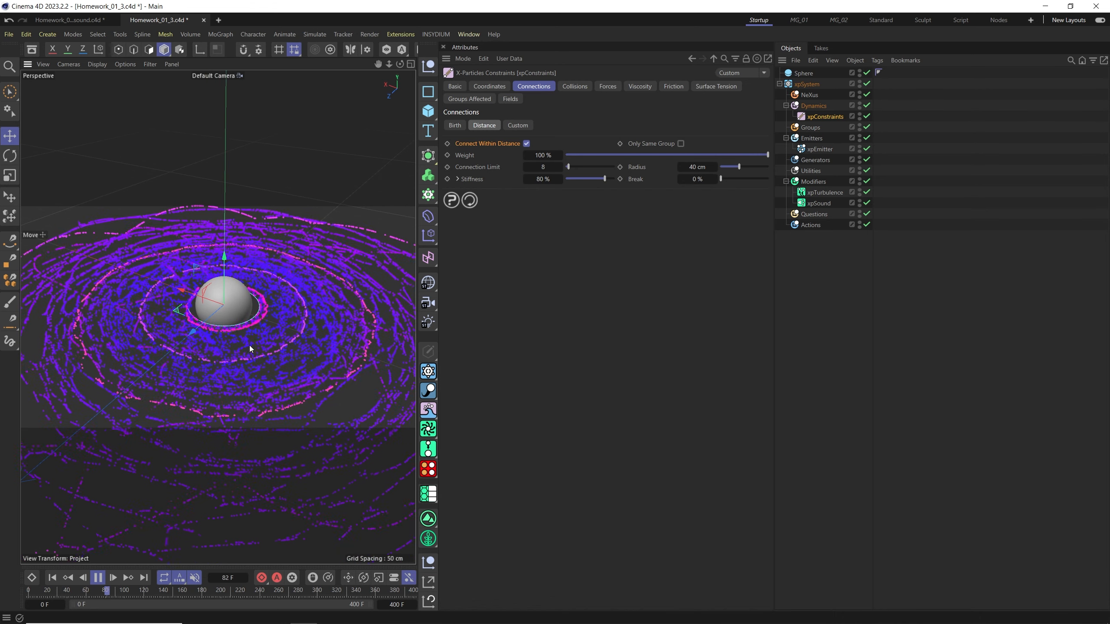
Step: Disable the xpConstraints object and add an xpFluidFLIP object to the Dynamics folder
{"action": "left_click", "coordinate": [868, 116]}
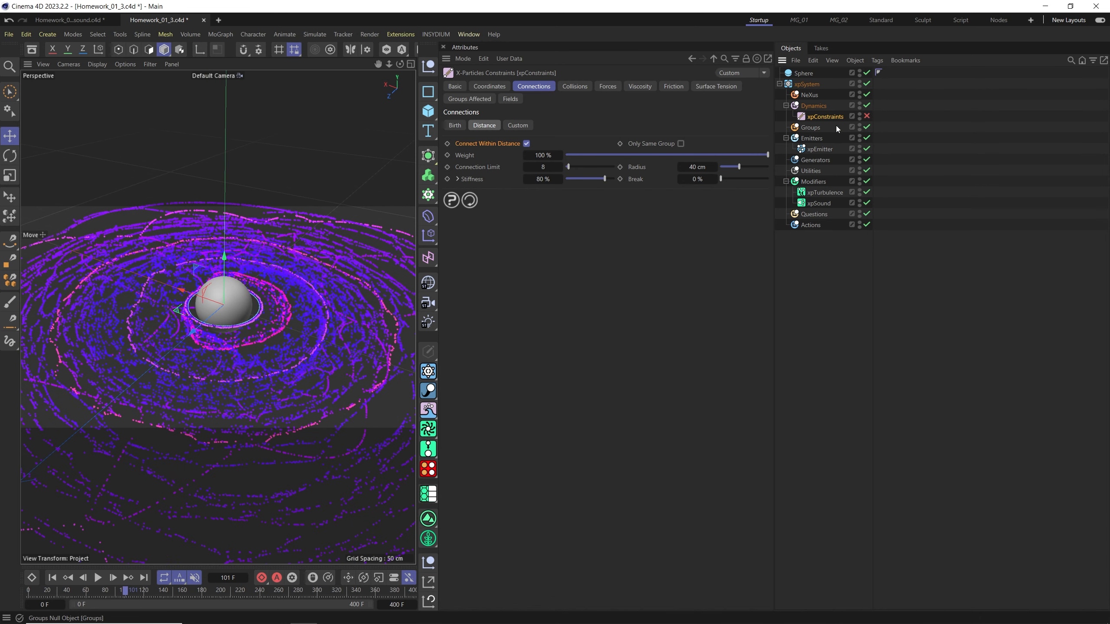
{"action": "left_click", "coordinate": [813, 106]}
{"action": "left_click", "coordinate": [763, 134]}
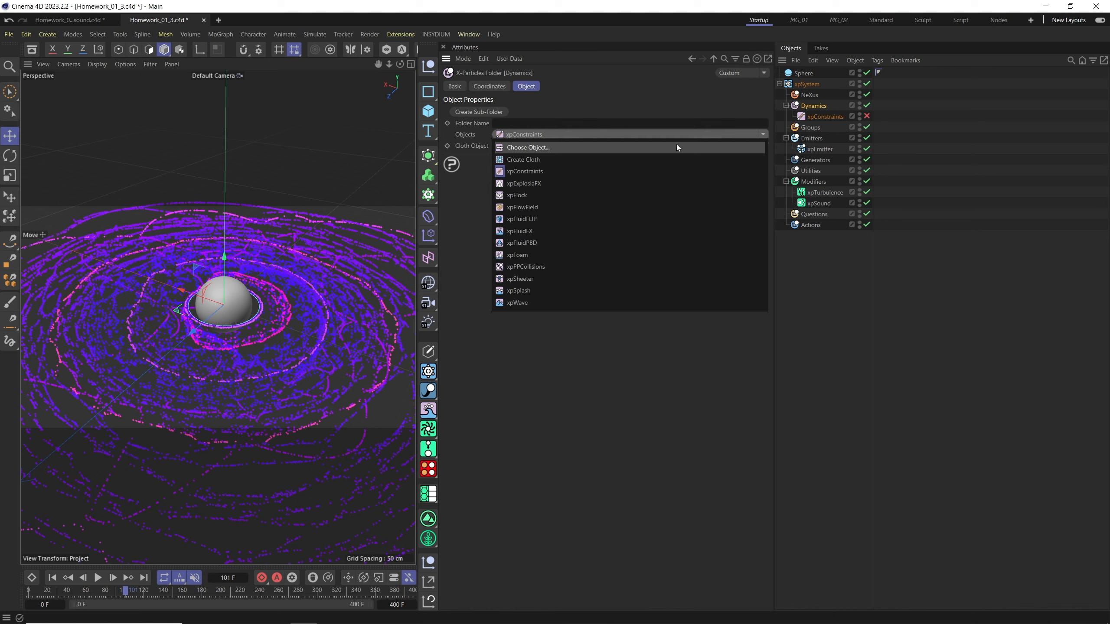
{"action": "left_click", "coordinate": [539, 219]}
{"action": "scroll", "coordinate": [220, 344], "scroll_direction": "down", "scroll_amount": 6}
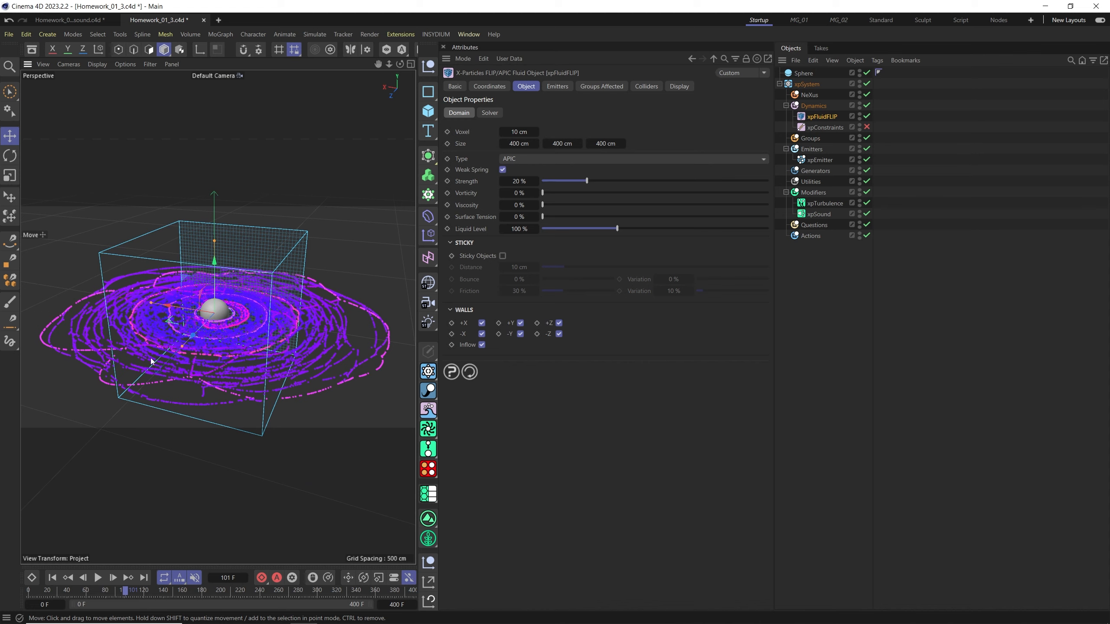
Step: Play the fluid simulation from the start, examine the particles inside the xpFluidFLIP domain, and stop playback
{"action": "scroll", "coordinate": [152, 362], "scroll_direction": "up", "scroll_amount": 5}
{"action": "left_click", "coordinate": [52, 577]}
{"action": "left_click", "coordinate": [98, 577]}
{"action": "left_click_drag", "start_coordinate": [203, 349], "coordinate": [211, 342], "text": "alt"}
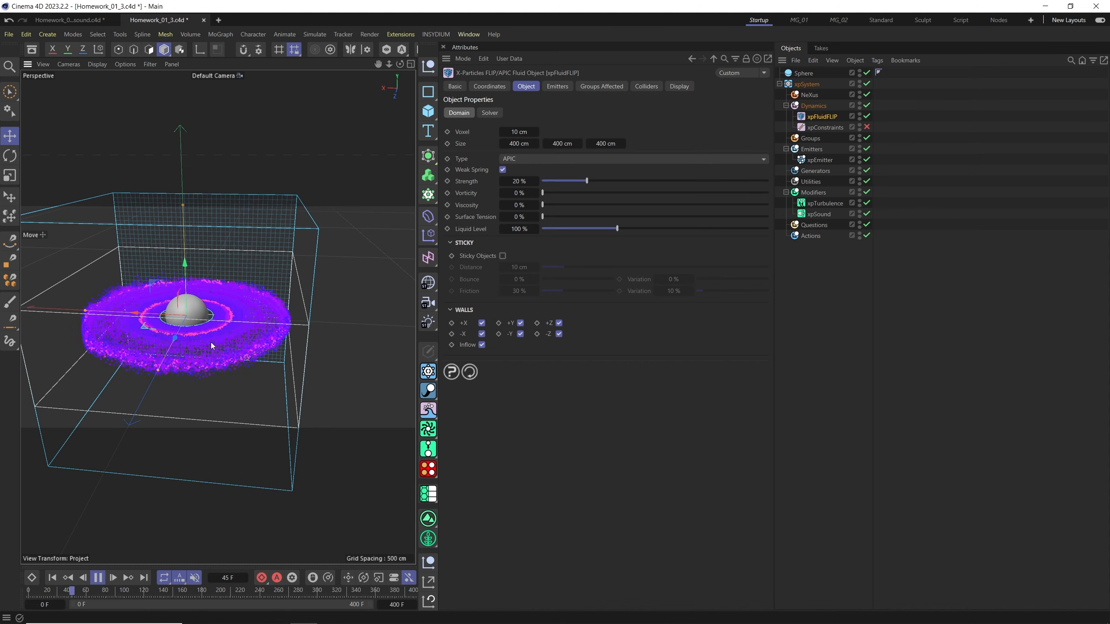
{"action": "middle_click_drag", "start_coordinate": [211, 342], "coordinate": [242, 335], "text": "alt"}
{"action": "left_click_drag", "start_coordinate": [243, 336], "coordinate": [230, 334], "text": "alt"}
{"action": "key", "text": "F8"}
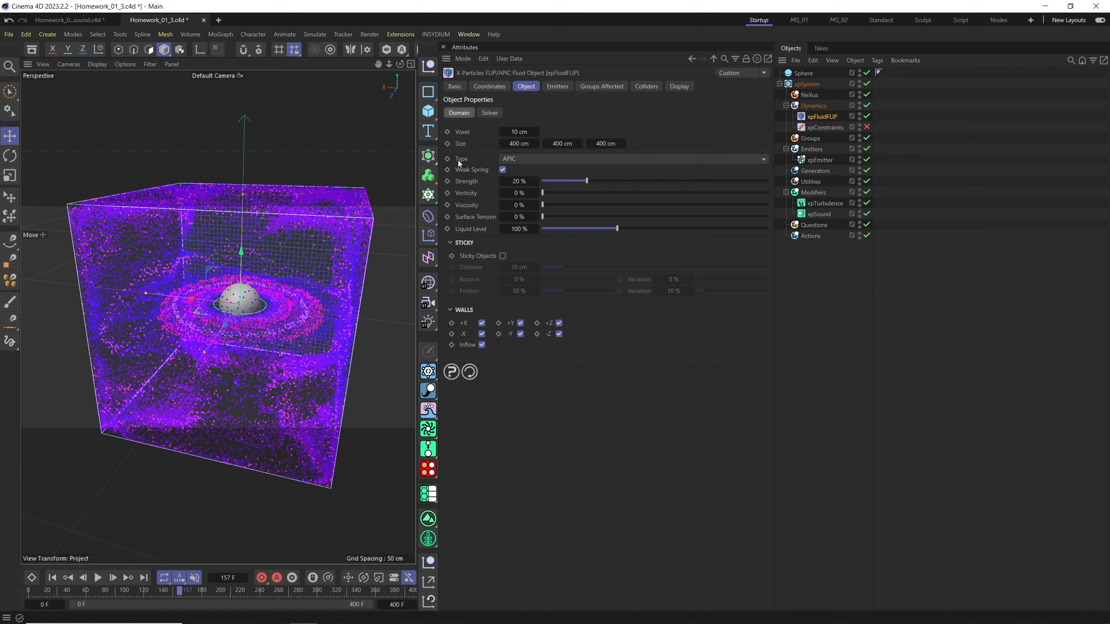
Step: Check the Type options of the xpFluidFLIP object, keep APIC, and show the xpEmitter's object properties
{"action": "left_click", "coordinate": [519, 158]}
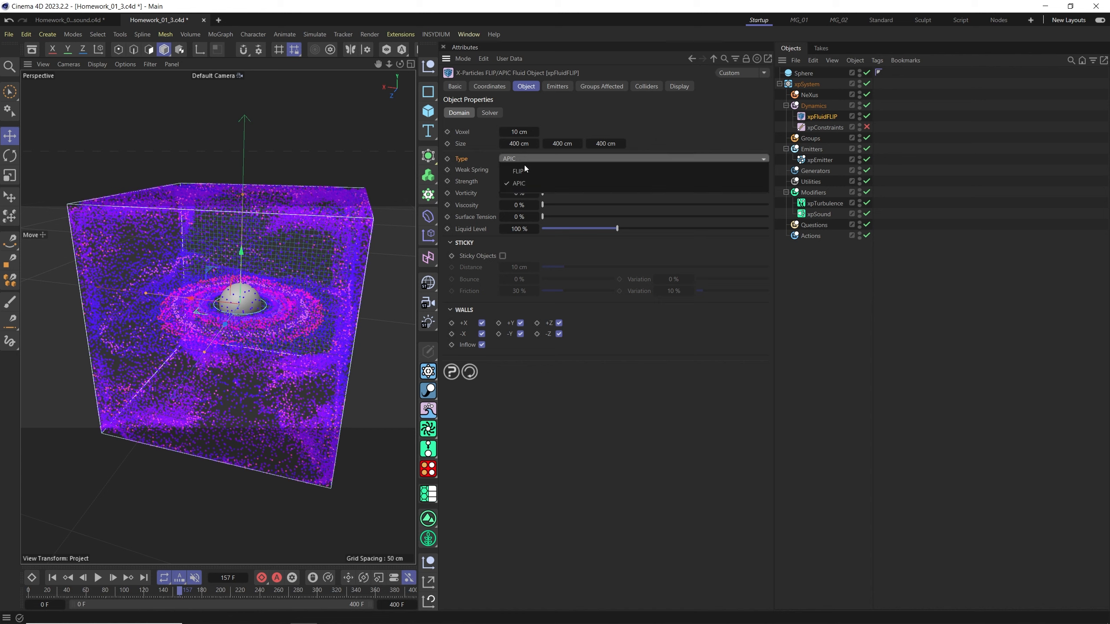
{"action": "left_click", "coordinate": [477, 164]}
{"action": "mouse_move", "coordinate": [280, 306]}
{"action": "left_mouse_down", "text": "alt"}
{"action": "mouse_move", "coordinate": [260, 313]}
{"action": "mouse_move", "coordinate": [292, 300]}
{"action": "left_mouse_up", "text": "alt"}
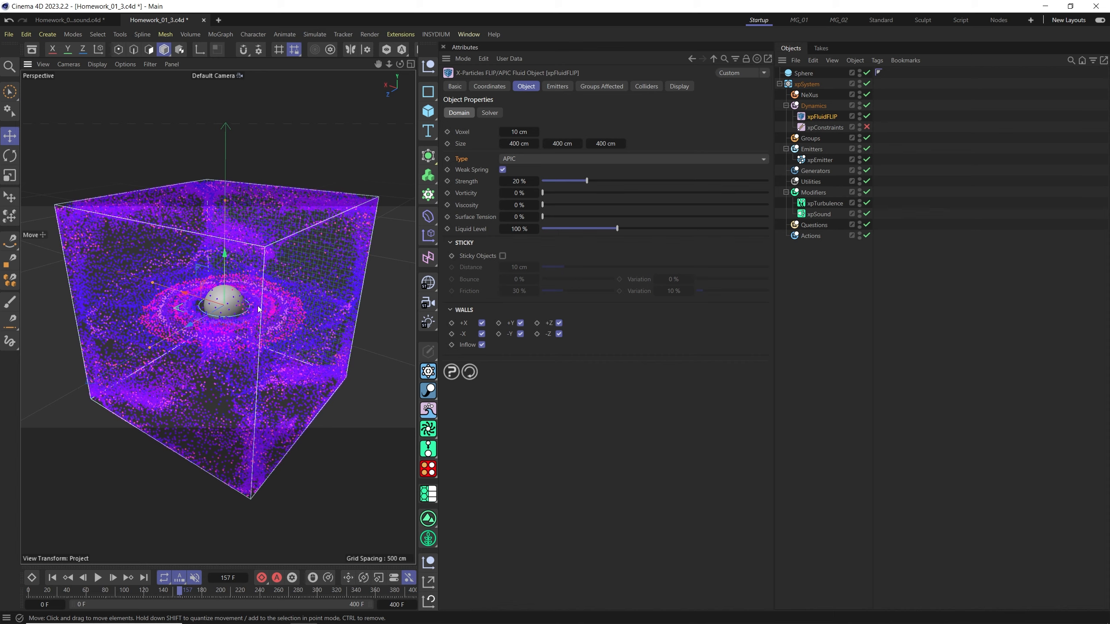
{"action": "scroll", "coordinate": [258, 306], "scroll_direction": "down", "scroll_amount": 2}
{"action": "left_click", "coordinate": [820, 159]}
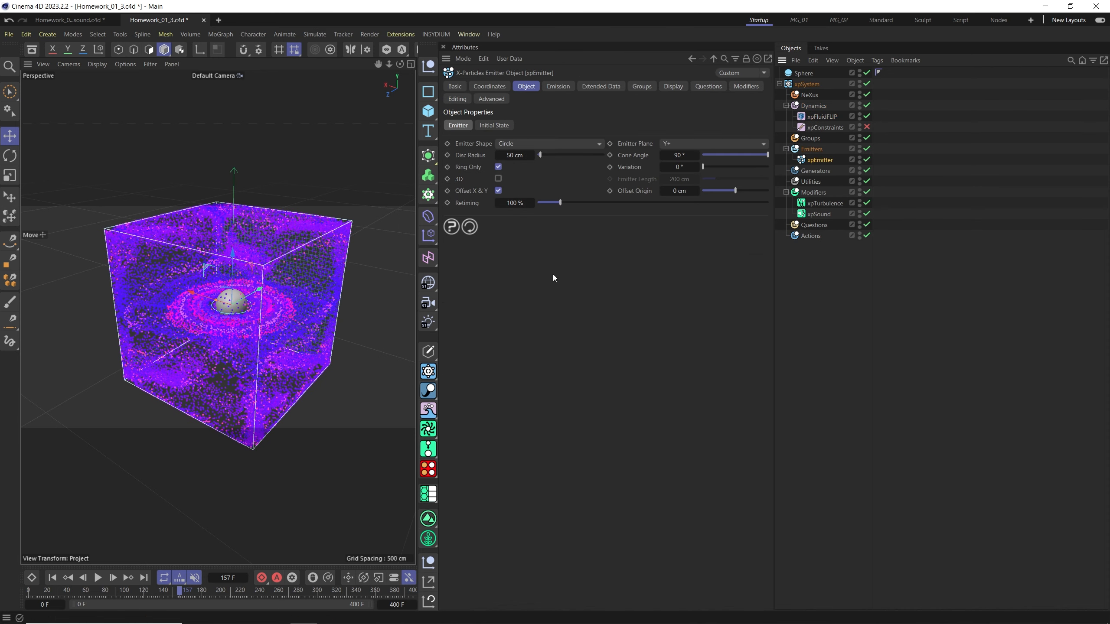
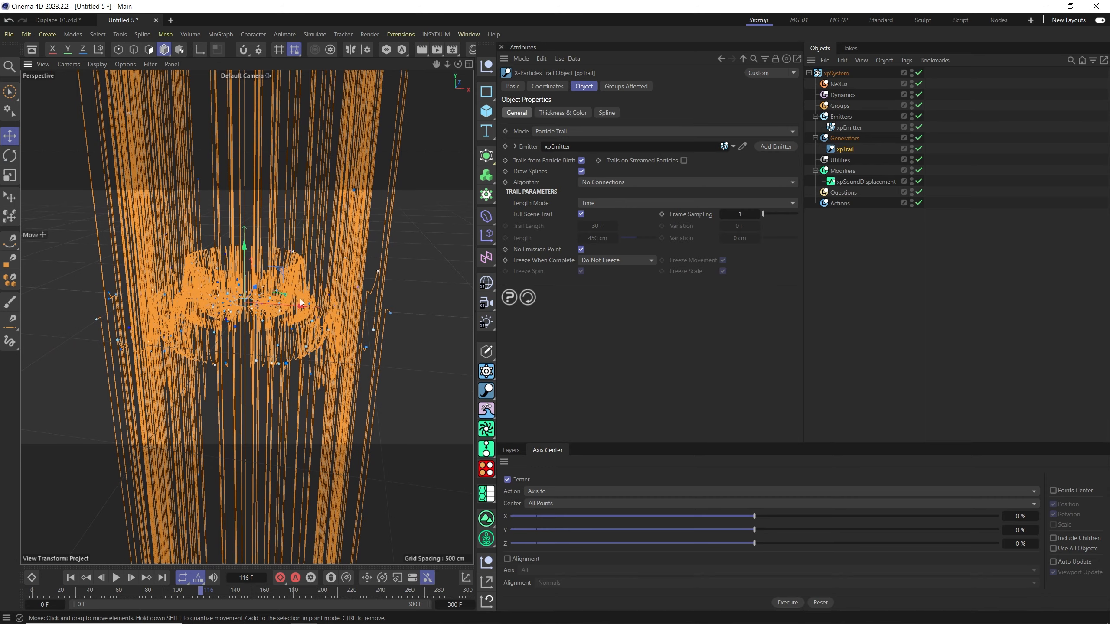
Step: Set Scale Down of the xpSoundDisplacement modifier to 2000
{"action": "left_click", "coordinate": [860, 183]}
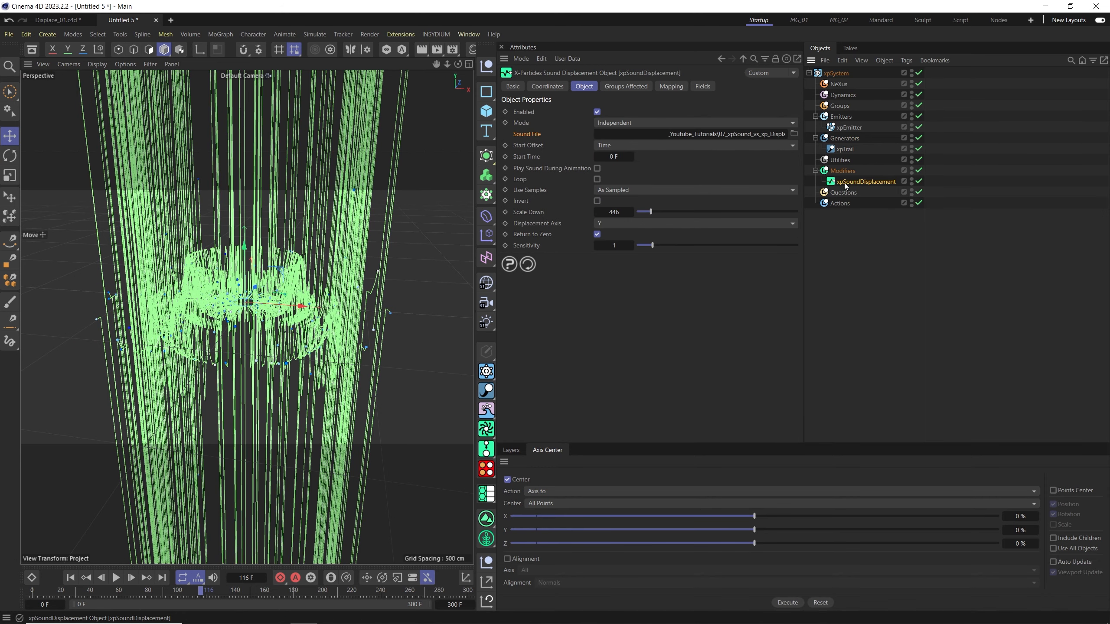
{"action": "right_click", "coordinate": [632, 213]}
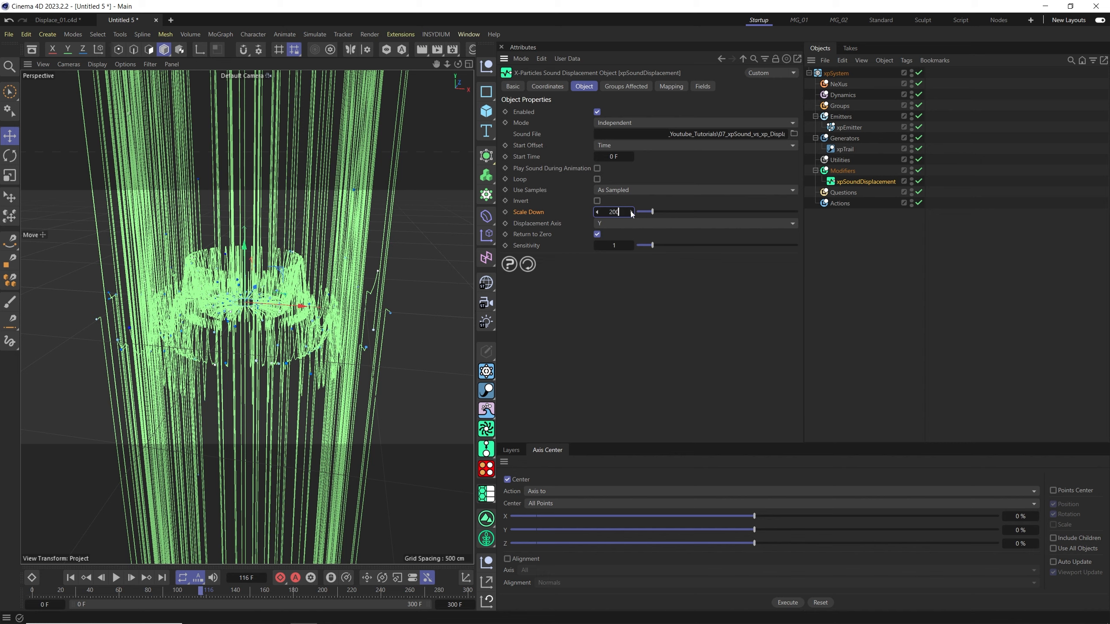
{"action": "right_click_drag", "start_coordinate": [269, 271], "coordinate": [297, 220], "text": "alt"}
{"action": "right_click_drag", "start_coordinate": [269, 269], "coordinate": [267, 283], "text": "alt"}
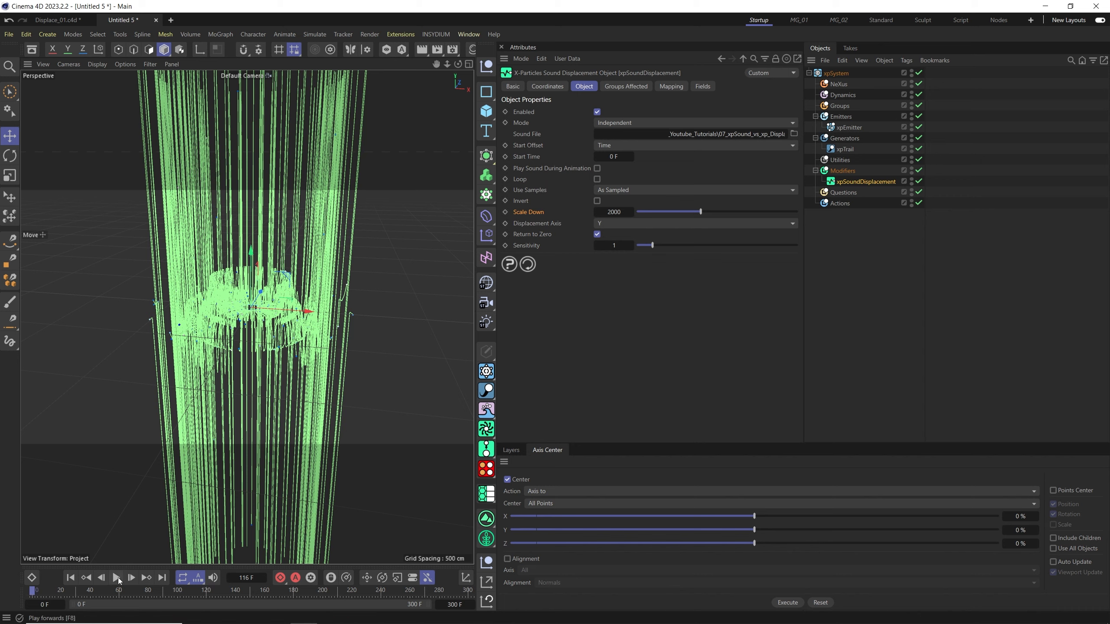
Step: Play the animation from the start and examine the sound-displaced trails from several angles
{"action": "key", "text": "shift+f"}
{"action": "left_click_drag", "start_coordinate": [285, 326], "coordinate": [279, 344], "text": "alt"}
{"action": "middle_click_drag", "start_coordinate": [279, 344], "coordinate": [288, 333], "text": "alt"}
{"action": "right_click_drag", "start_coordinate": [288, 333], "coordinate": [267, 334], "text": "alt"}
{"action": "left_click_drag", "start_coordinate": [267, 337], "coordinate": [250, 352], "text": "alt"}
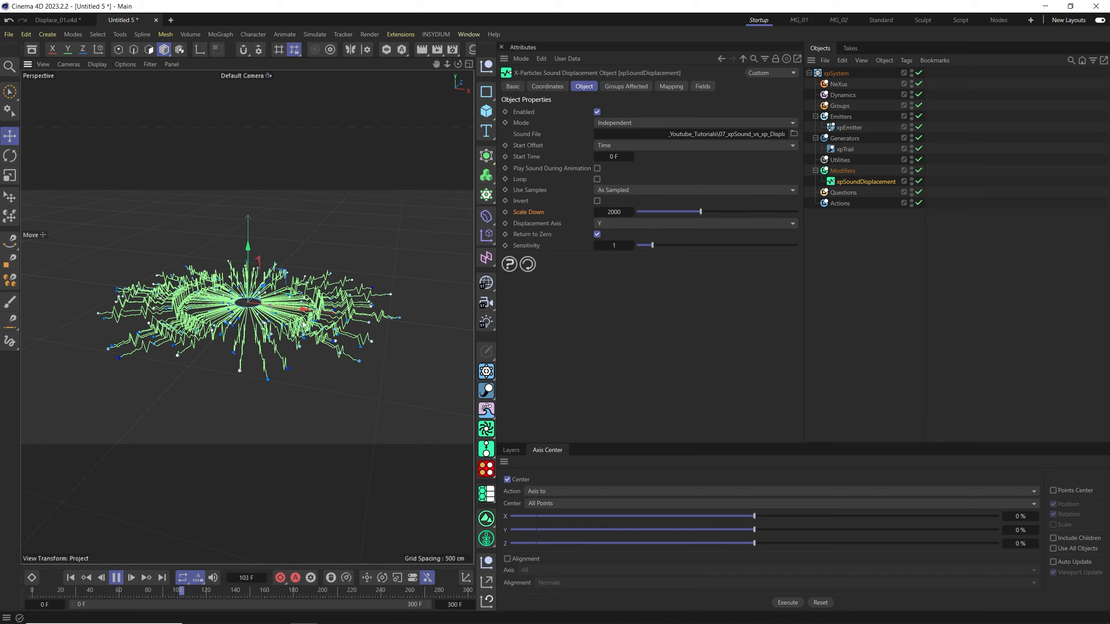
{"action": "right_click_drag", "start_coordinate": [306, 303], "coordinate": [280, 302], "text": "alt"}
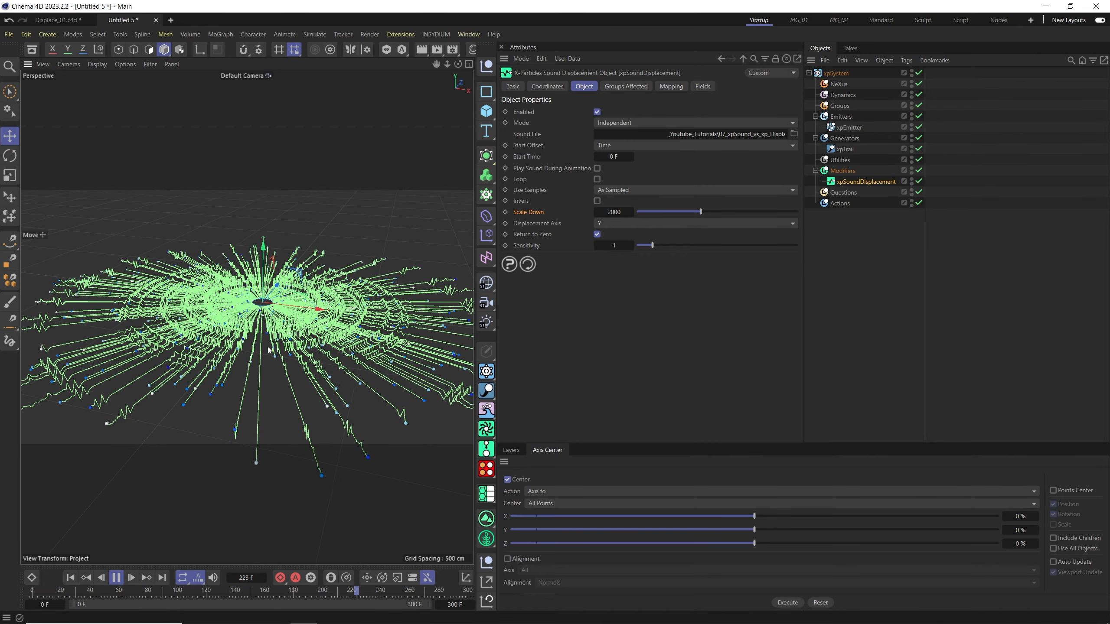
{"action": "left_click_drag", "start_coordinate": [270, 350], "coordinate": [300, 335], "text": "alt"}
{"action": "right_click_drag", "start_coordinate": [299, 336], "coordinate": [277, 336], "text": "alt"}
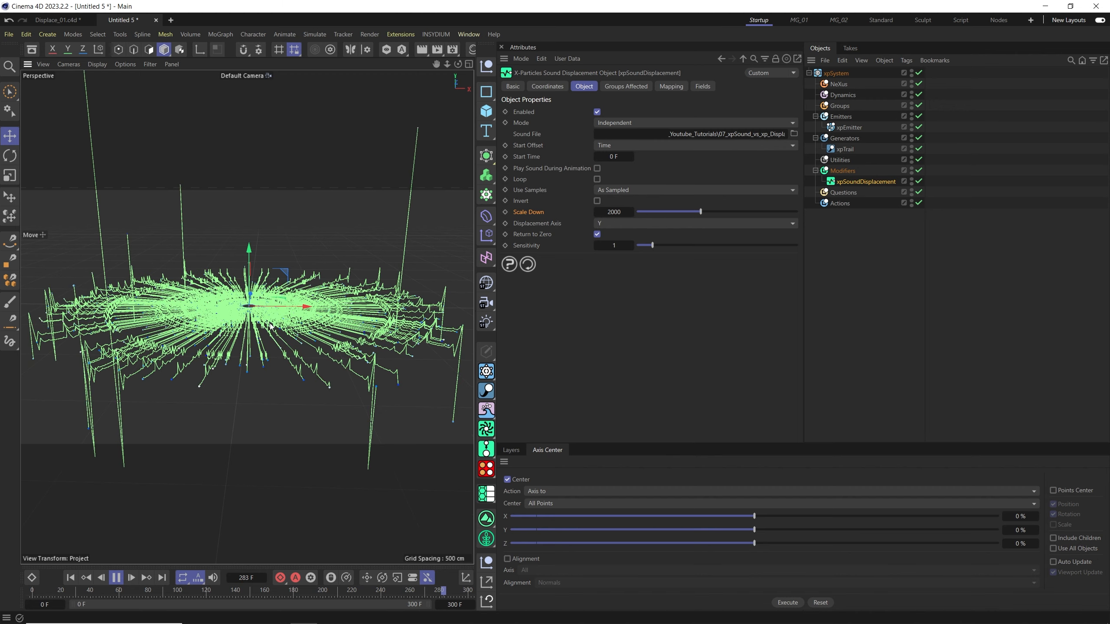
{"action": "left_click", "coordinate": [242, 387]}
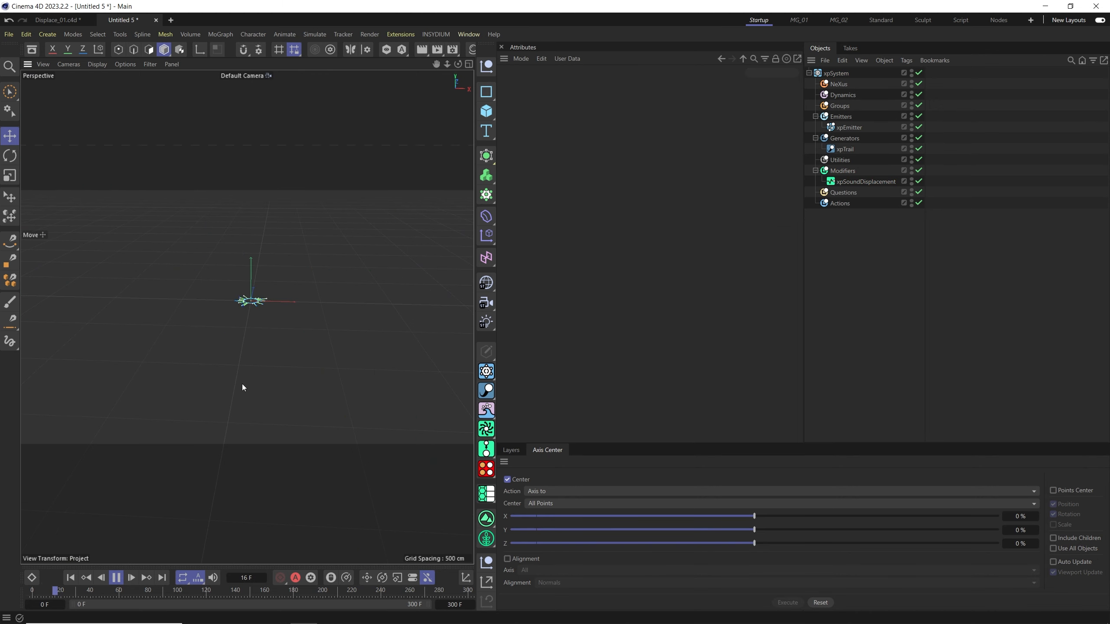
Step: Enable Play Sound During Animation on the xpSoundDisplacement modifier and play the animation with its sound
{"action": "left_click", "coordinate": [862, 181]}
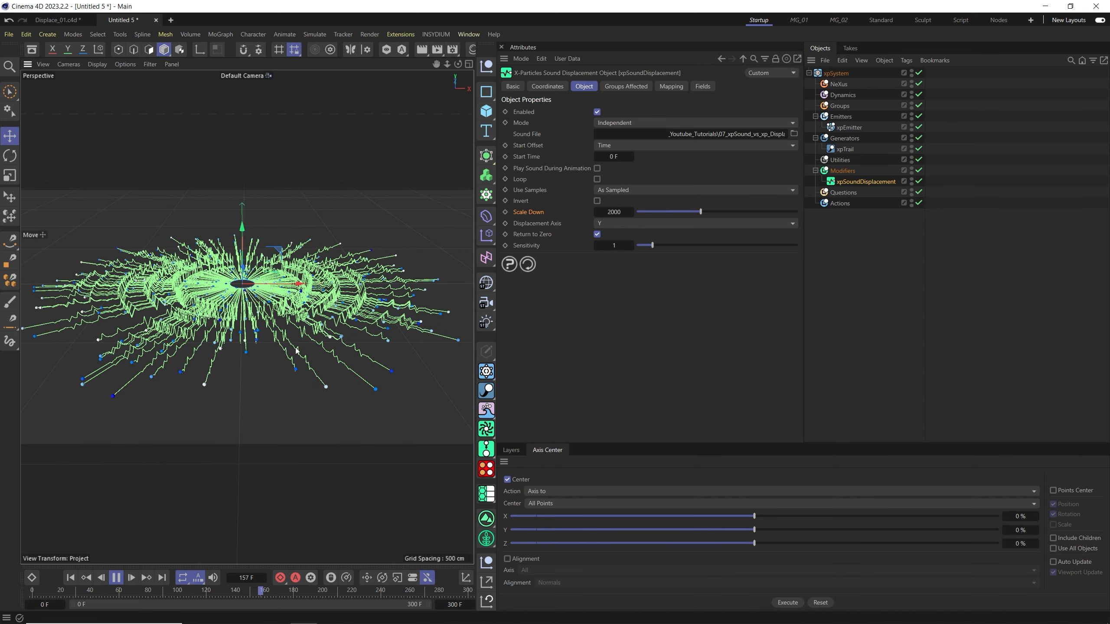
{"action": "left_click", "coordinate": [117, 577]}
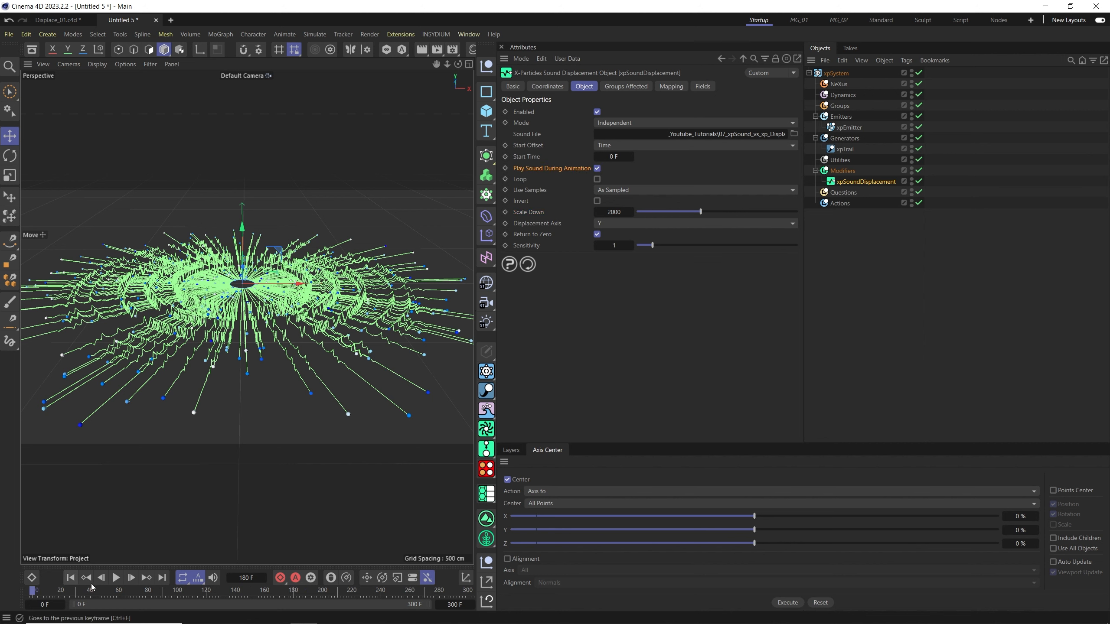
{"action": "middle_click_drag", "start_coordinate": [264, 366], "coordinate": [274, 366], "text": "alt"}
{"action": "left_click", "coordinate": [115, 578]}
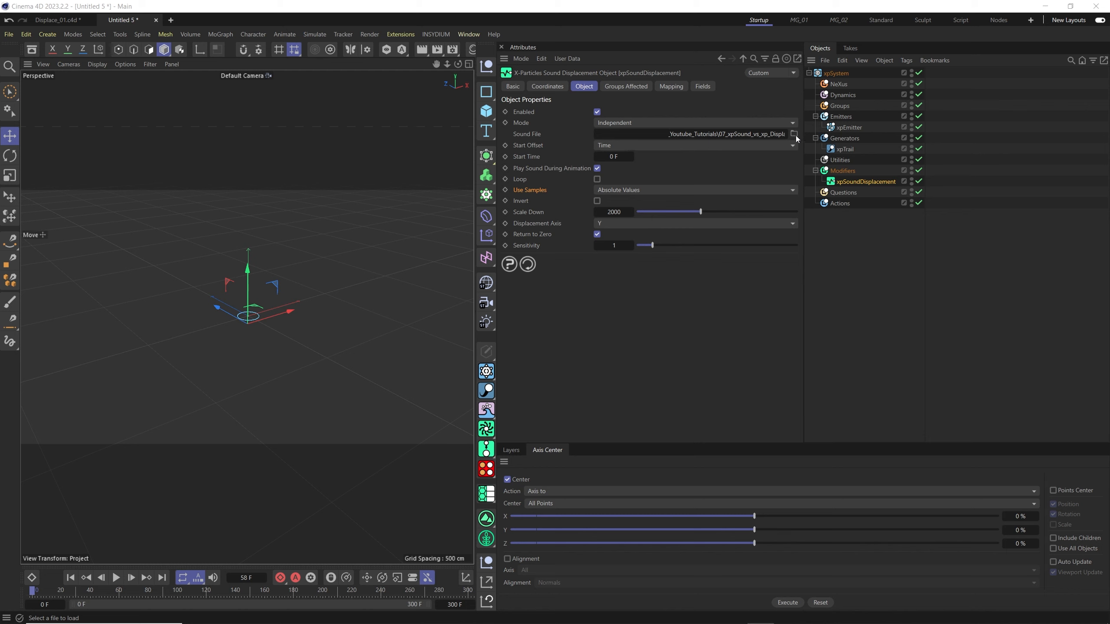
Step: Set Use Samples of the xpSoundDisplacement modifier to Absolute Values and play the animation to examine the trails
{"action": "key", "text": "F8"}
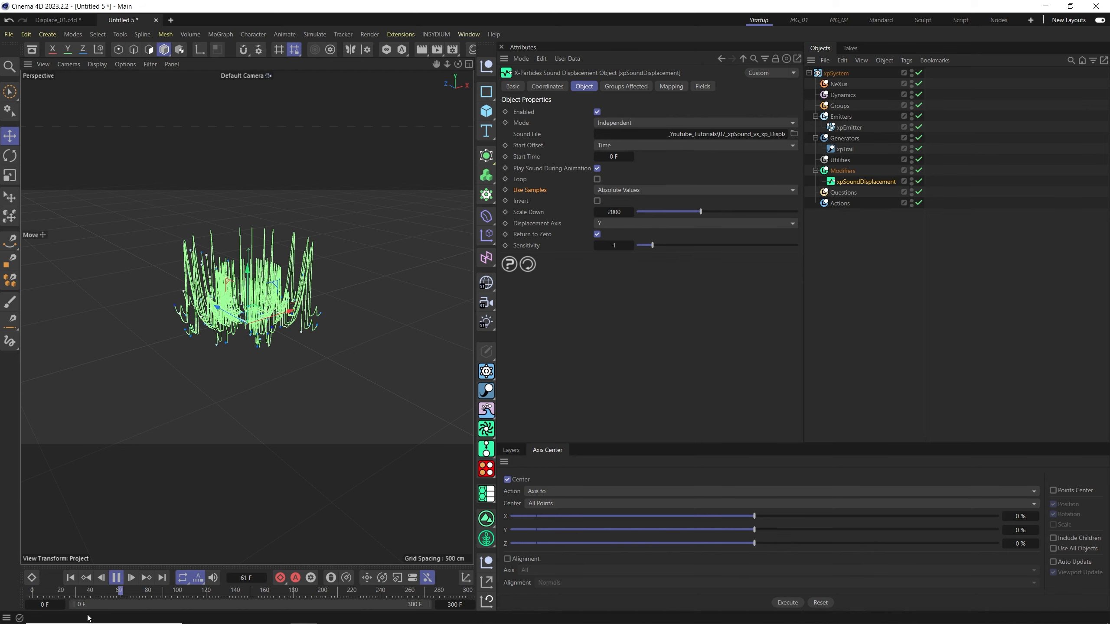
{"action": "left_click", "coordinate": [121, 581]}
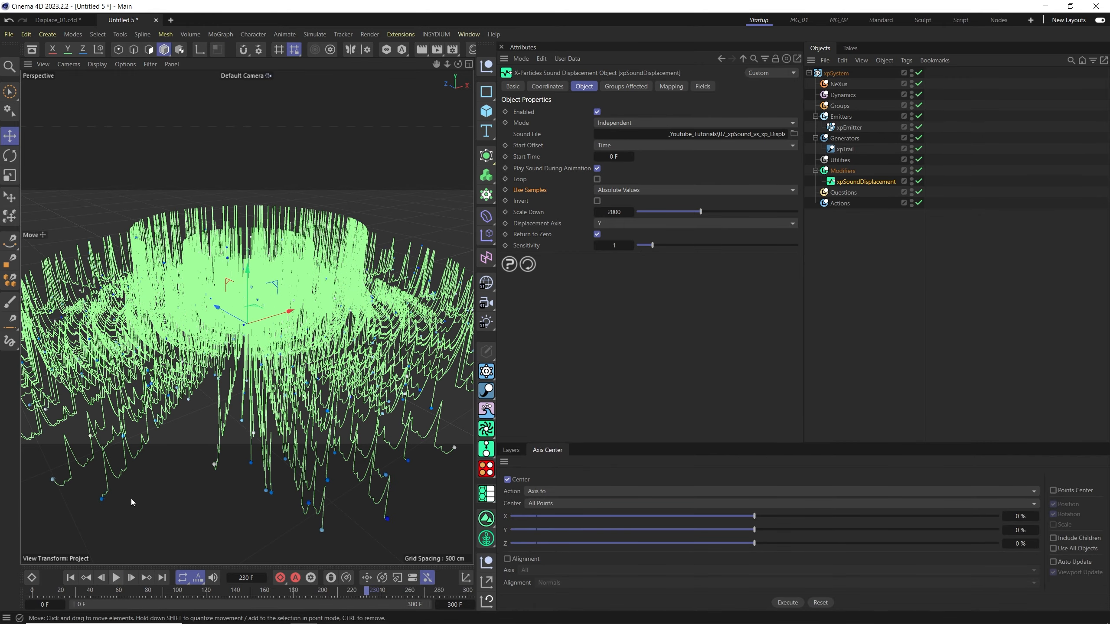
{"action": "left_click_drag", "start_coordinate": [255, 334], "coordinate": [198, 310], "text": "alt"}
{"action": "scroll", "coordinate": [183, 302], "scroll_direction": "down", "scroll_amount": 3}
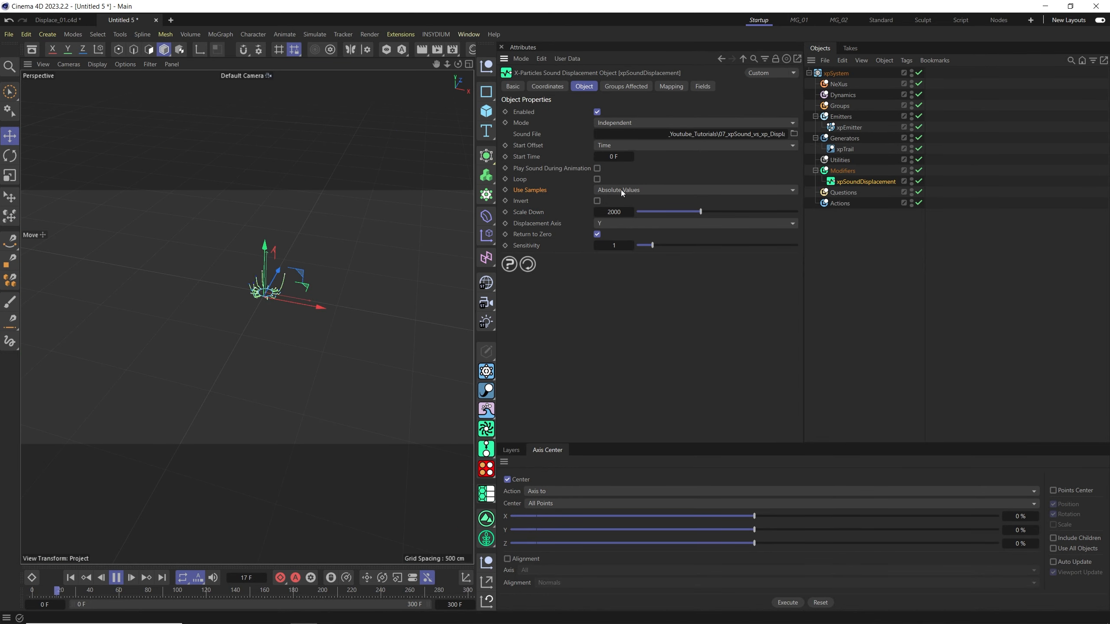
Step: Try Use Samples set to As Sampled on the xpSoundDisplacement modifier, examine the trails, and return it to Absolute Values
{"action": "left_click", "coordinate": [621, 189]}
{"action": "left_click", "coordinate": [622, 204]}
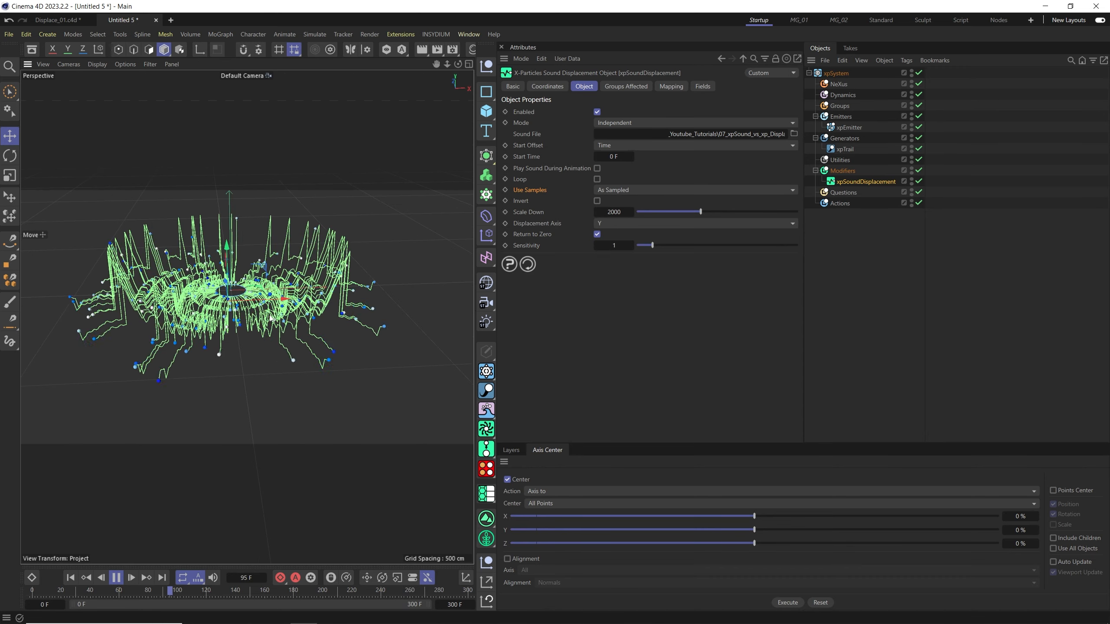
{"action": "left_click", "coordinate": [633, 190]}
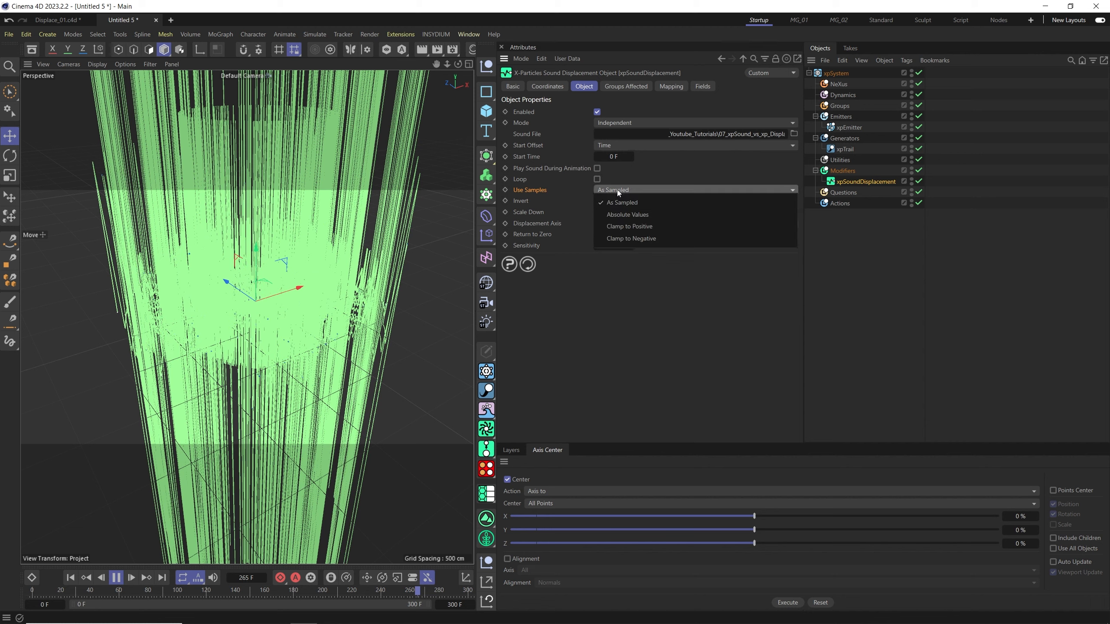
{"action": "left_click", "coordinate": [622, 215]}
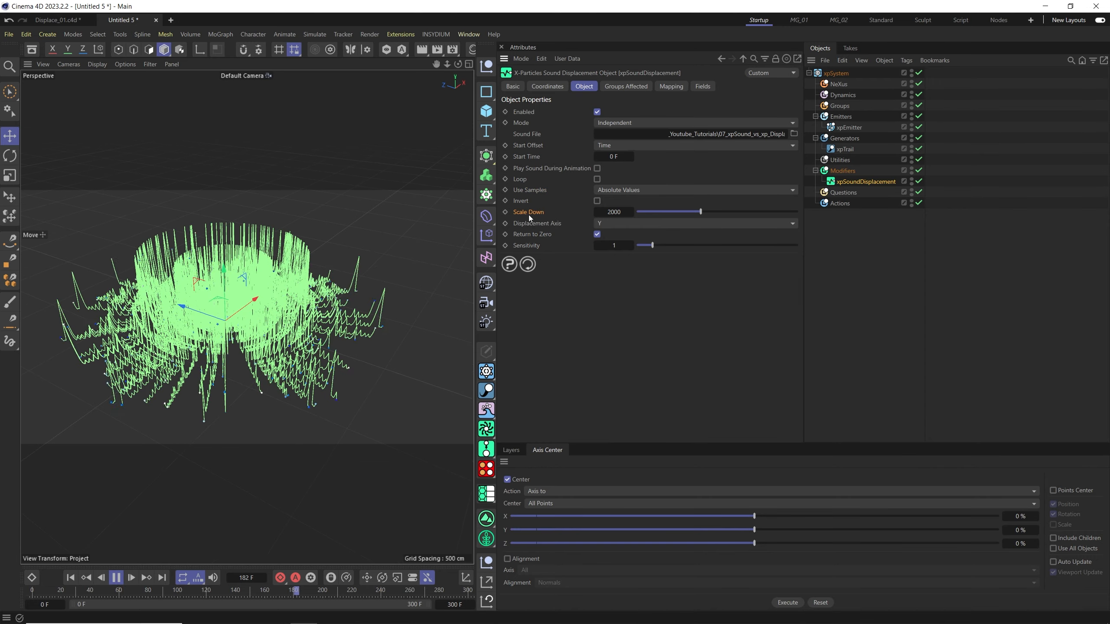
Step: Set Scale Down of the xpSoundDisplacement modifier to 4000 and examine the playing trails
{"action": "left_click", "coordinate": [616, 212]}
{"action": "type", "text": "4000"}
{"action": "key", "text": "Return"}
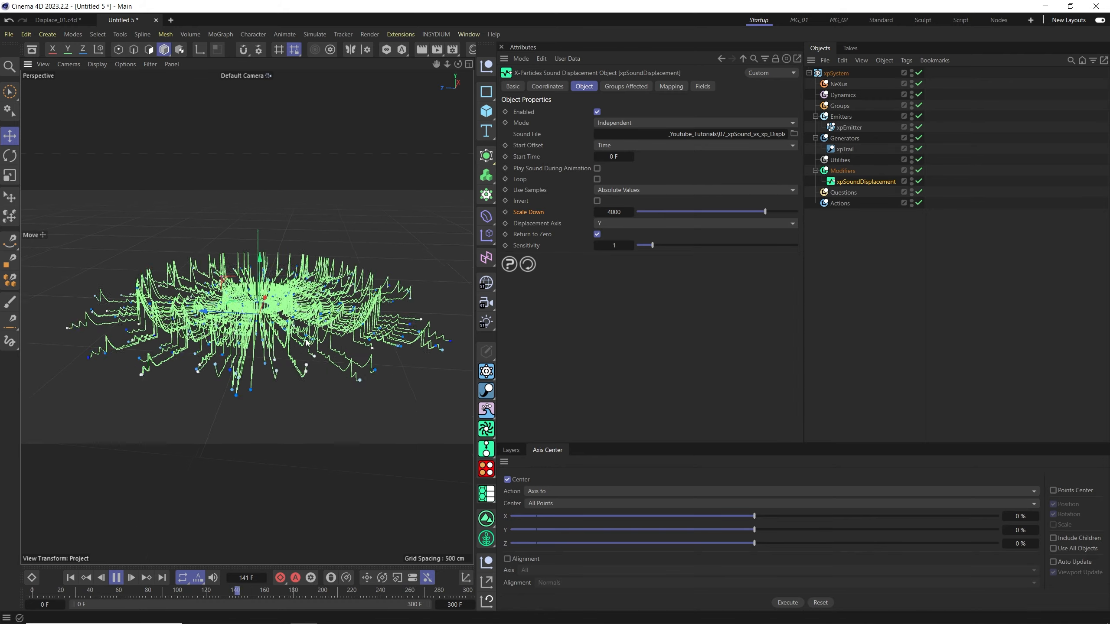
{"action": "left_click_drag", "start_coordinate": [326, 313], "coordinate": [237, 372], "text": "alt"}
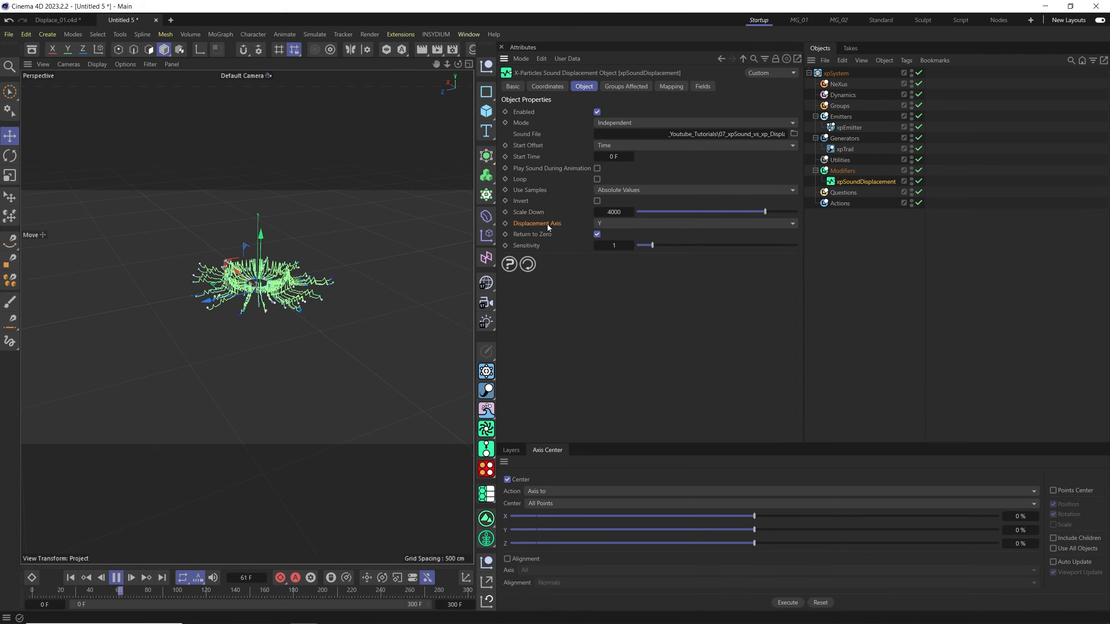
Step: Try Displacement Axis X on the xpSoundDisplacement modifier and replay the animation from the start
{"action": "left_click", "coordinate": [615, 224]}
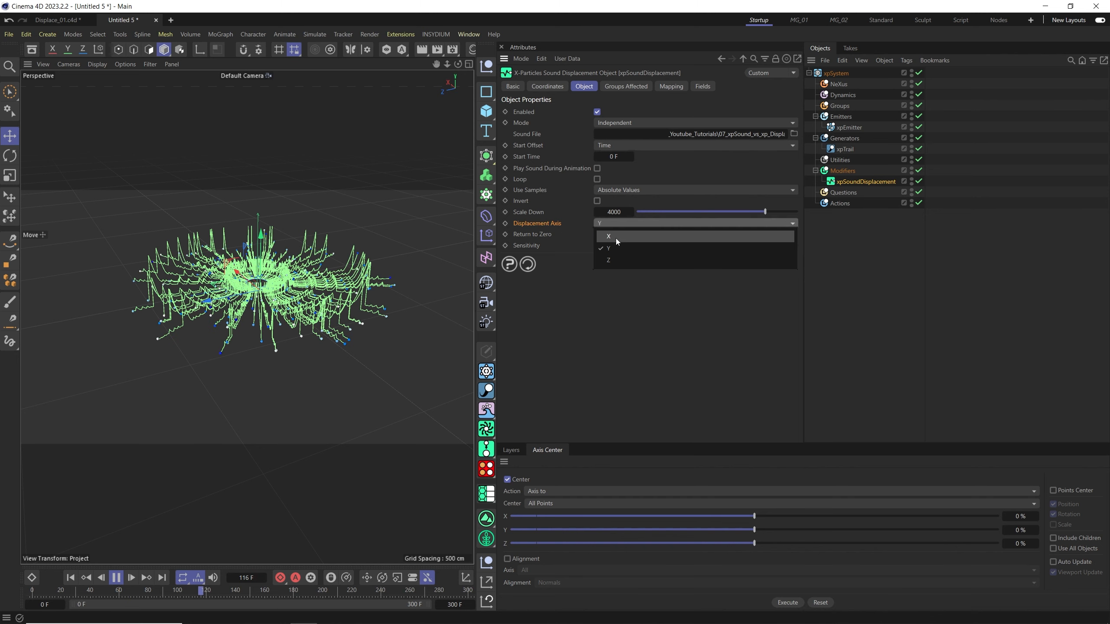
{"action": "left_click", "coordinate": [616, 238]}
{"action": "left_click", "coordinate": [71, 578]}
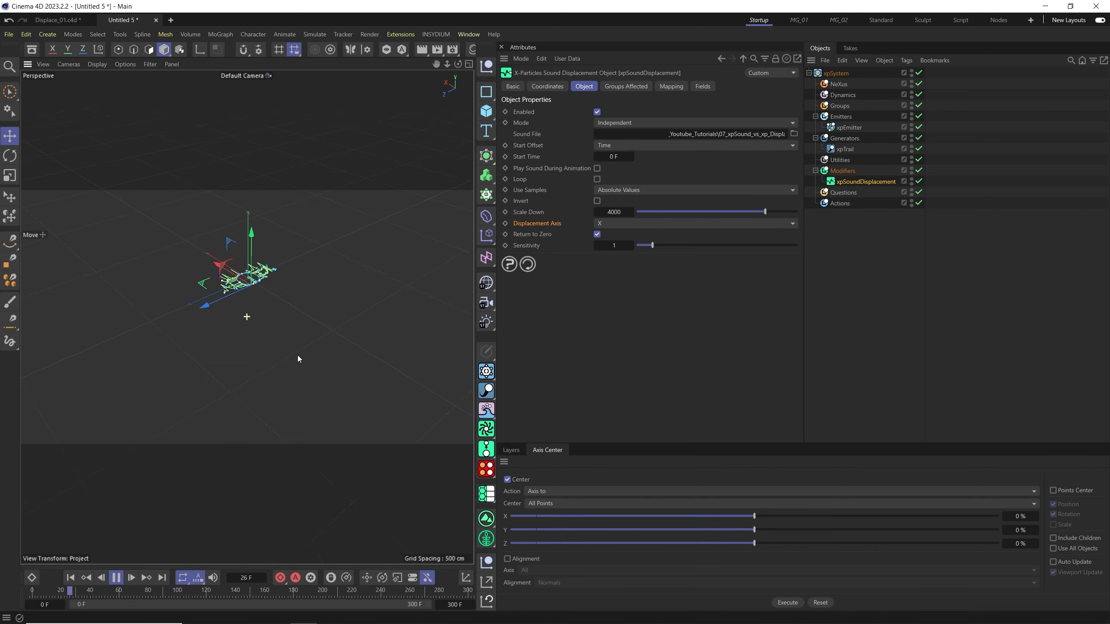
{"action": "left_click_drag", "start_coordinate": [237, 341], "coordinate": [315, 312], "text": "alt"}
Step: Try Displacement Axis Z on the xpSoundDisplacement modifier, replay the animation, and return the axis to Y
{"action": "left_click", "coordinate": [615, 224]}
{"action": "left_click", "coordinate": [611, 261]}
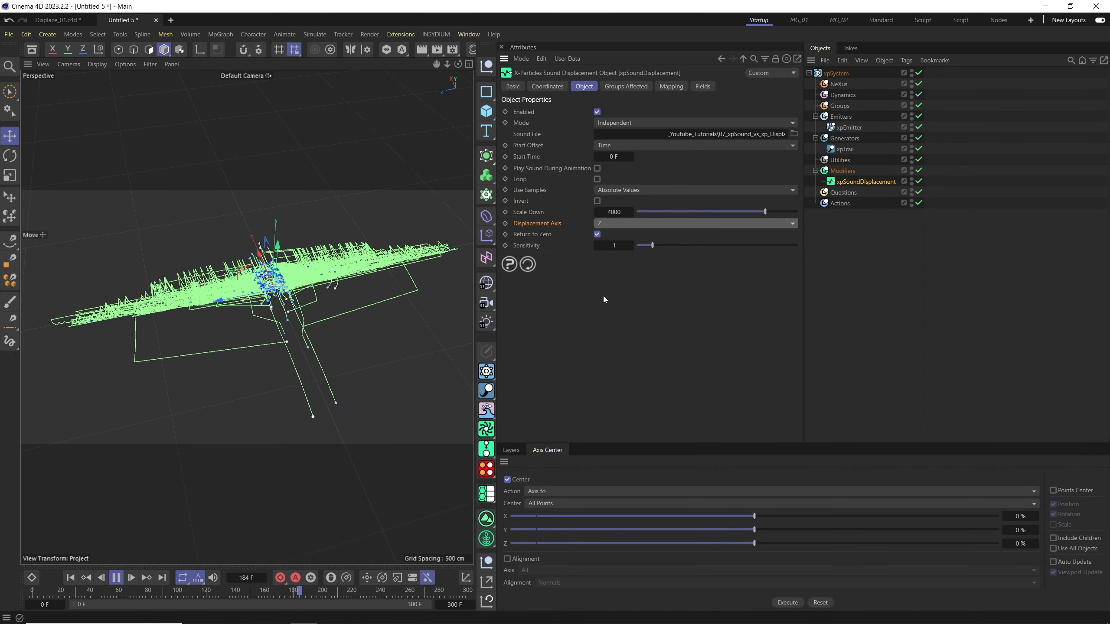
{"action": "left_click", "coordinate": [70, 577]}
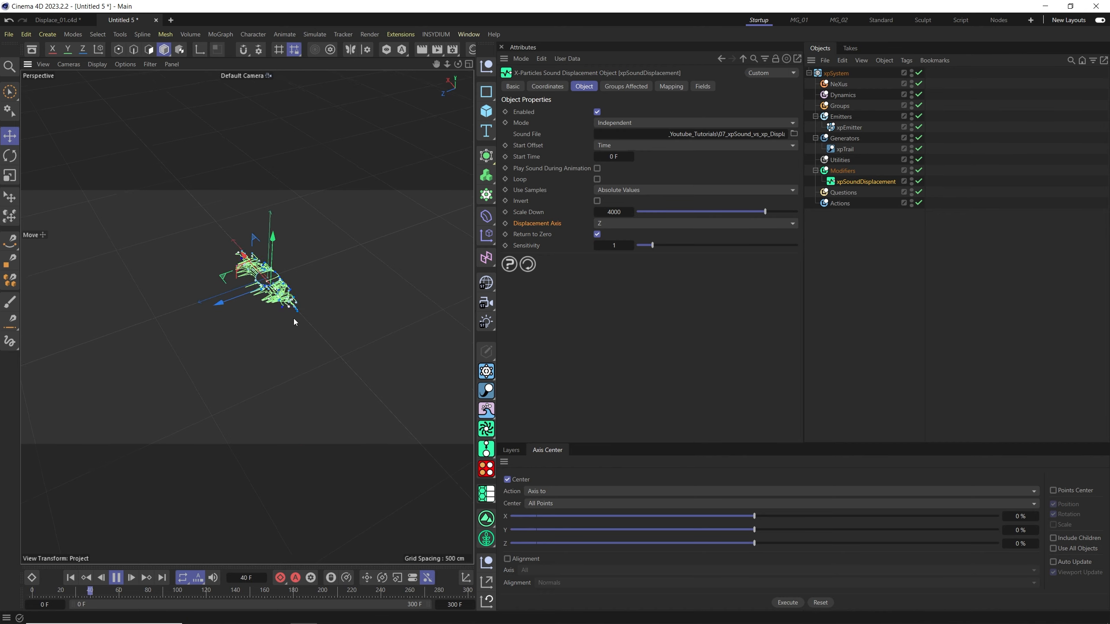
{"action": "left_click_drag", "start_coordinate": [319, 330], "coordinate": [266, 351], "text": "alt"}
{"action": "left_click", "coordinate": [600, 226]}
{"action": "left_click", "coordinate": [615, 251]}
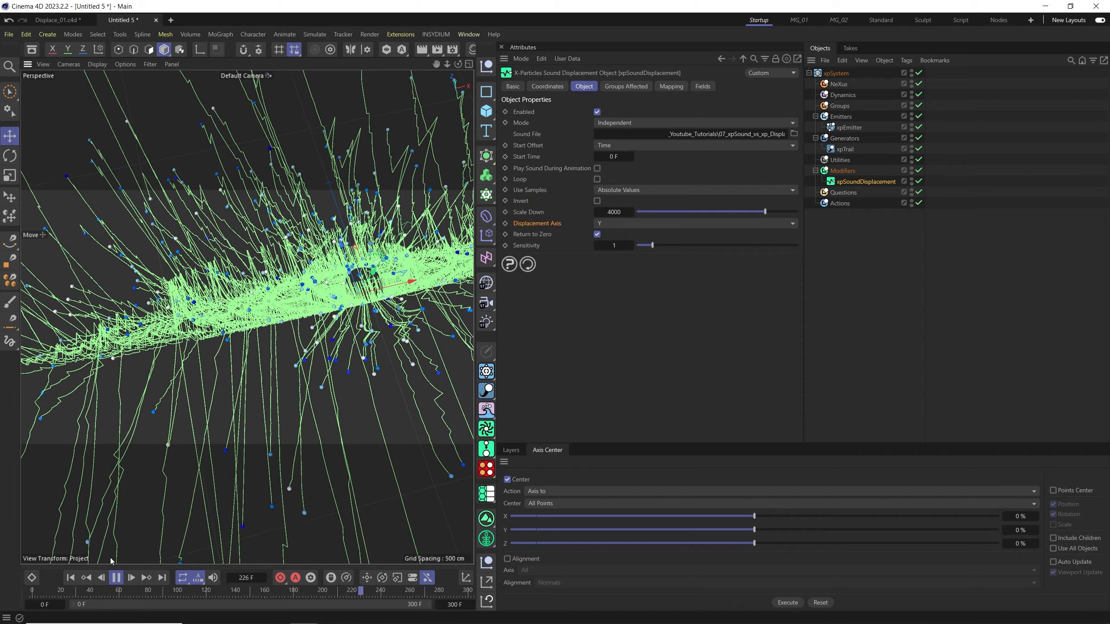
Step: Replay the animation from the start and examine the trails displaced along Y from several angles
{"action": "left_click", "coordinate": [71, 578]}
{"action": "left_click_drag", "start_coordinate": [245, 317], "coordinate": [411, 361], "text": "alt"}
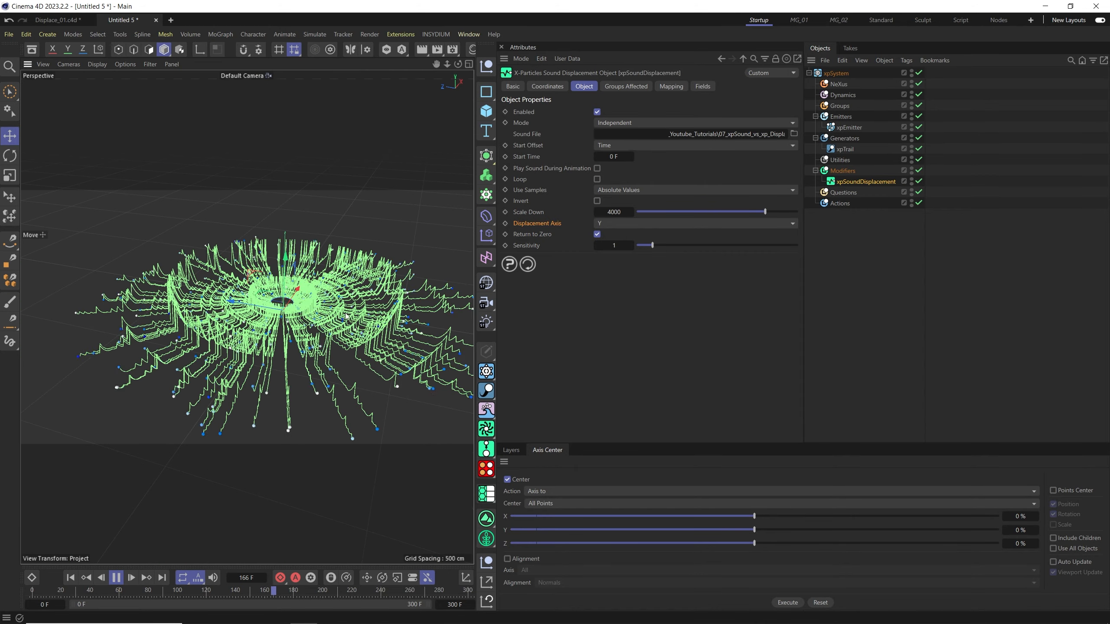
{"action": "middle_click_drag", "start_coordinate": [348, 326], "coordinate": [321, 324], "text": "alt"}
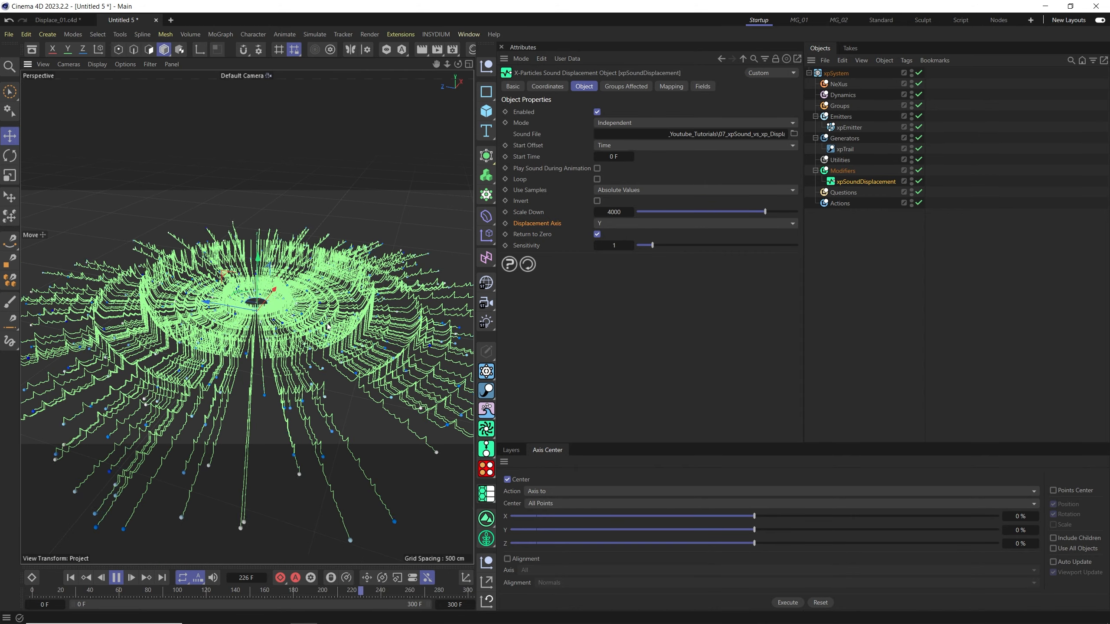
{"action": "left_click_drag", "start_coordinate": [322, 325], "coordinate": [299, 330], "text": "alt"}
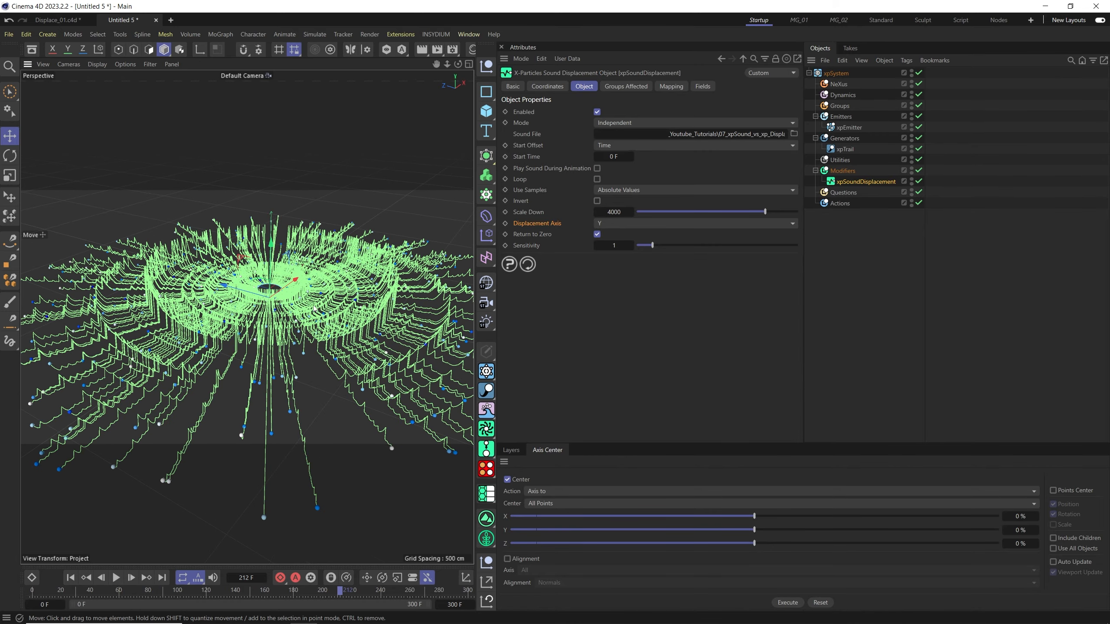
Step: Add an xpTurbulence motion modifier to the Modifiers folder, change its noise type, and play the animation
{"action": "left_click", "coordinate": [843, 171]}
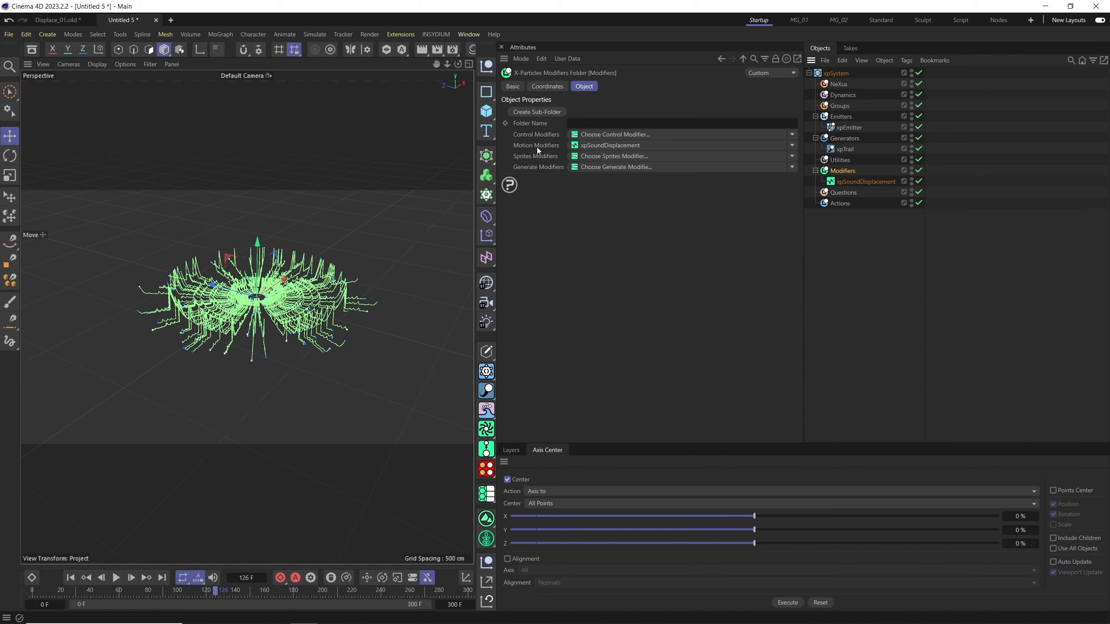
{"action": "left_click", "coordinate": [792, 146]}
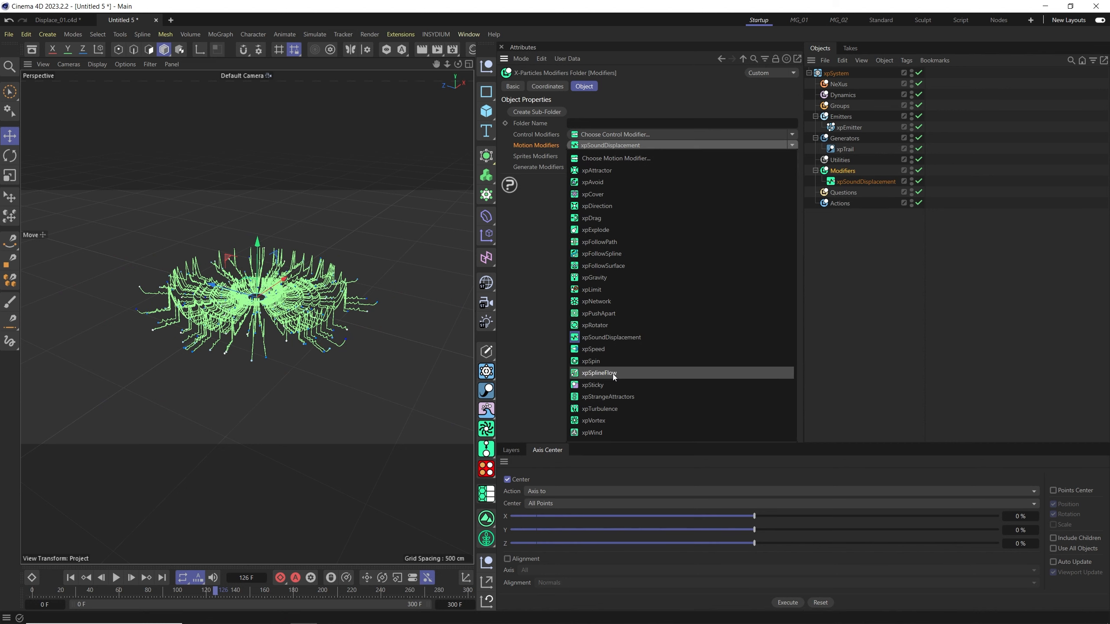
{"action": "left_click", "coordinate": [602, 407]}
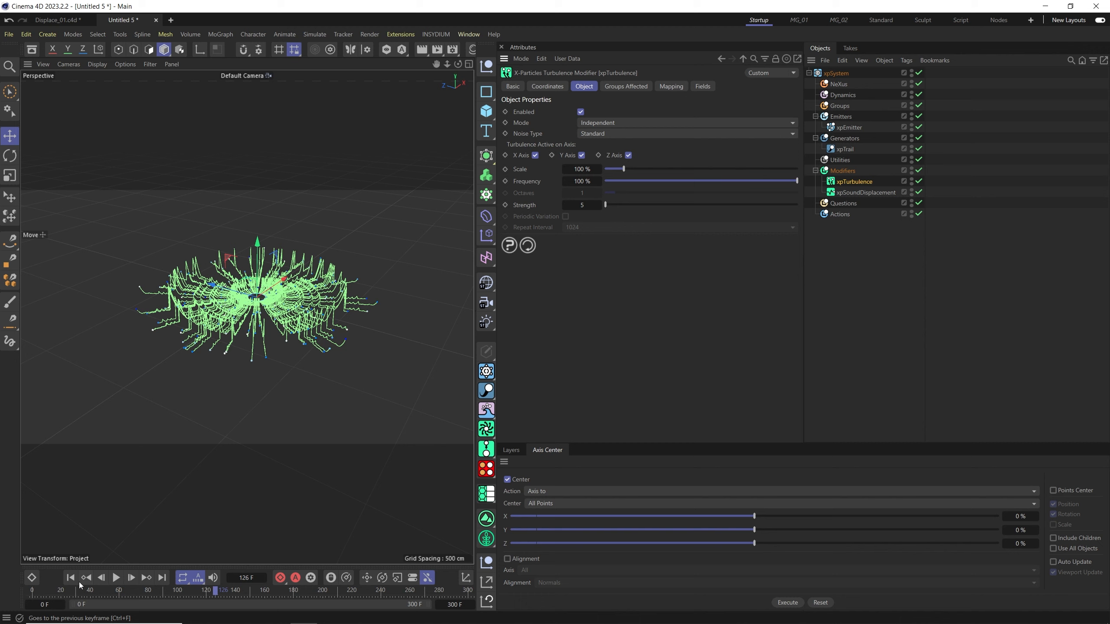
{"action": "left_click", "coordinate": [593, 132]}
{"action": "left_click", "coordinate": [603, 157]}
{"action": "left_click", "coordinate": [116, 577]}
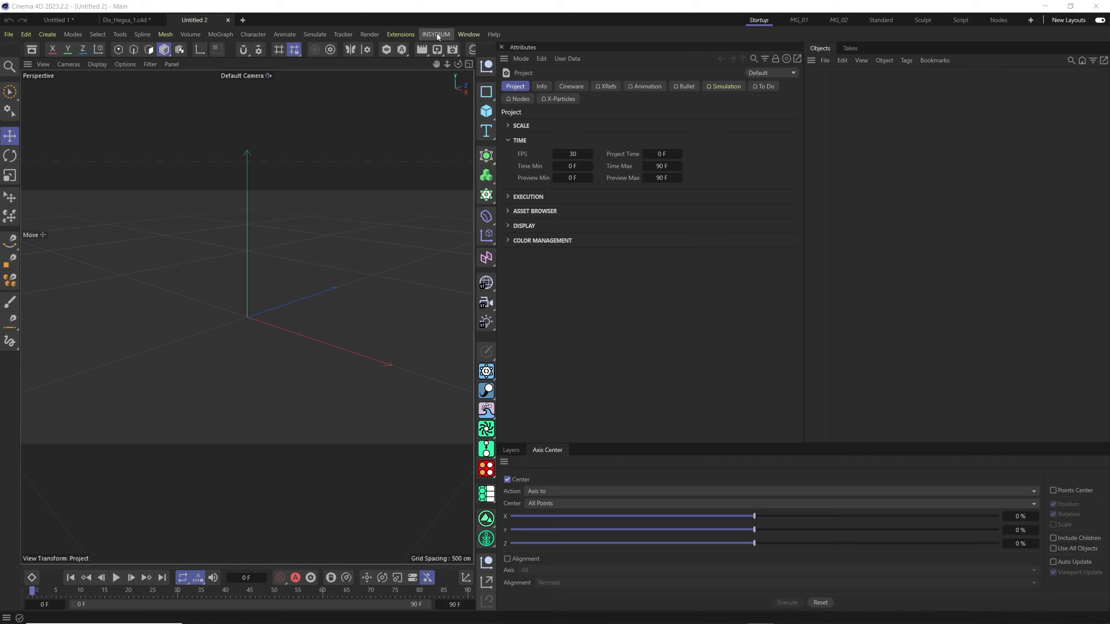
Step: Add an X-Particles system with an emitter to the empty Untitled 2 scene
{"action": "left_click", "coordinate": [421, 37]}
{"action": "mouse_move", "coordinate": [457, 69]}
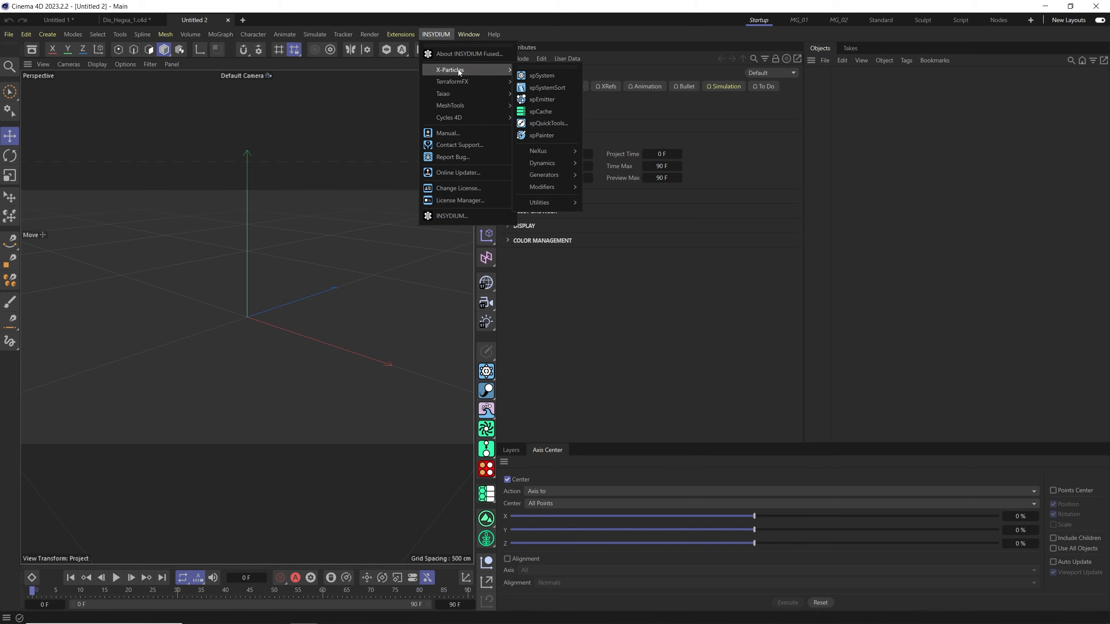
{"action": "left_click", "coordinate": [550, 76]}
Step: Rename the emitter to 01 and add a second emitter named 02
{"action": "double_click", "coordinate": [843, 127]}
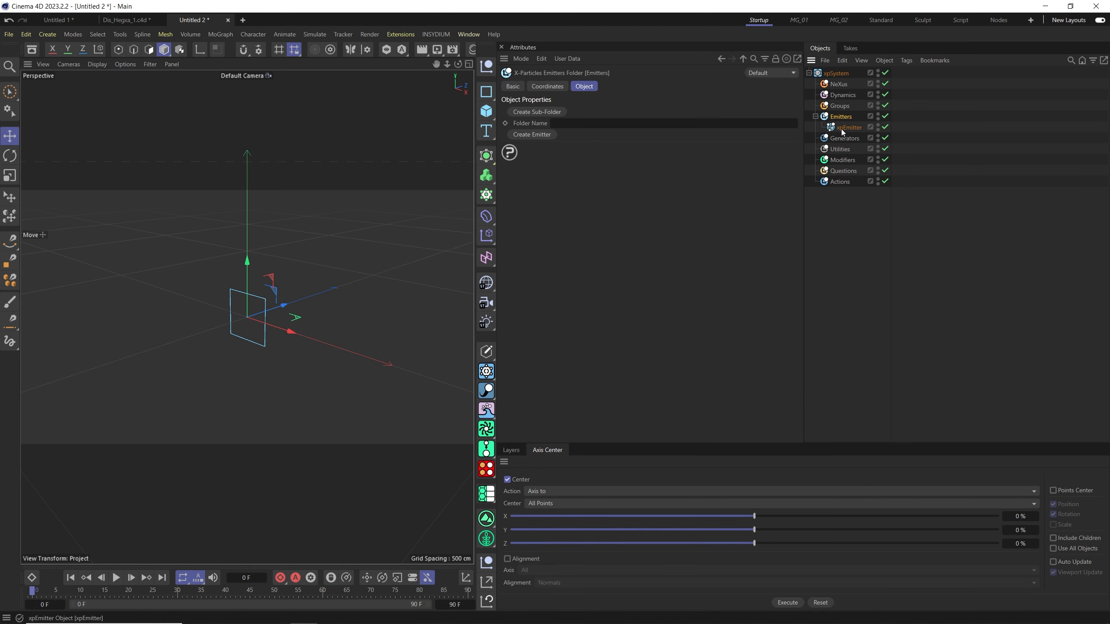
{"action": "key", "text": "Return"}
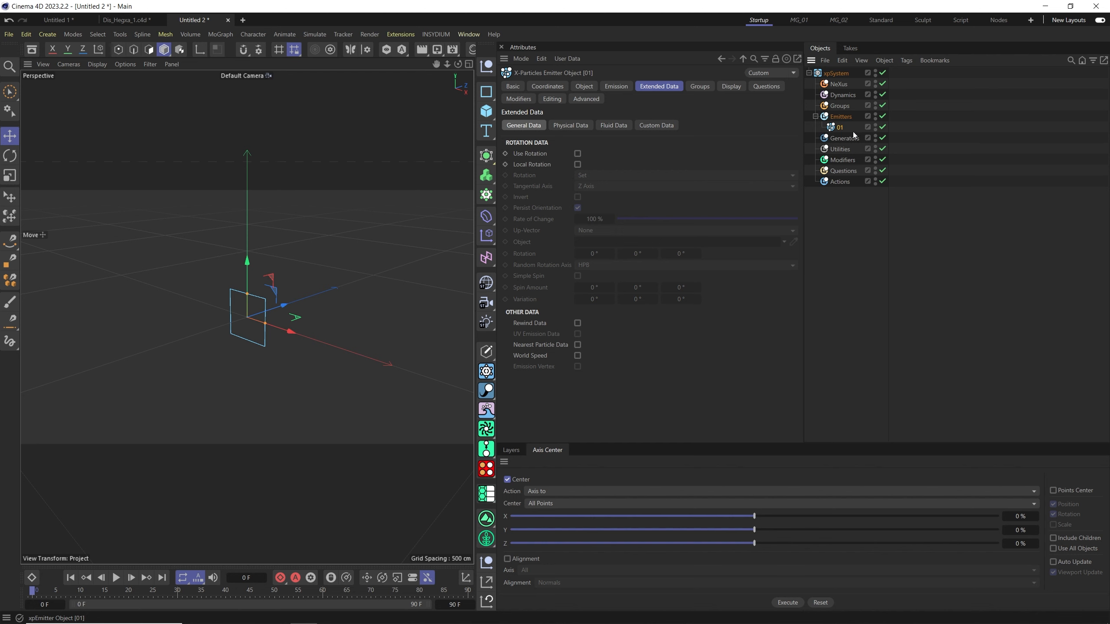
{"action": "double_click", "coordinate": [843, 139]}
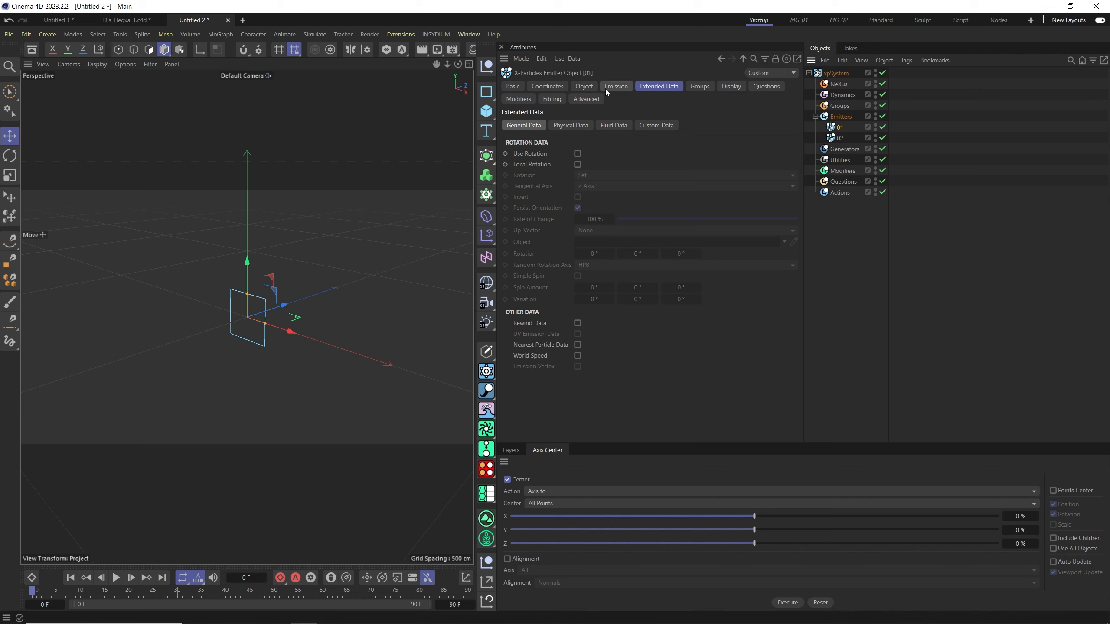
Step: Set the Emitter Shape of emitter 01 to Circle and of emitter 02 to Torus
{"action": "left_click", "coordinate": [586, 87]}
{"action": "left_click", "coordinate": [581, 144]}
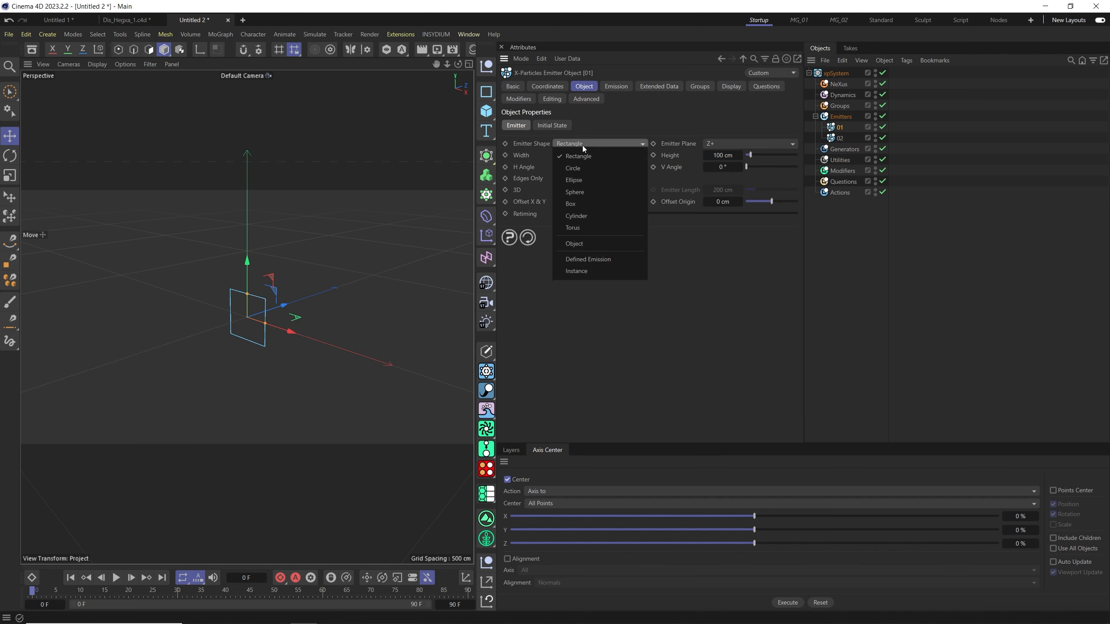
{"action": "left_click", "coordinate": [576, 168]}
{"action": "left_click", "coordinate": [839, 138]}
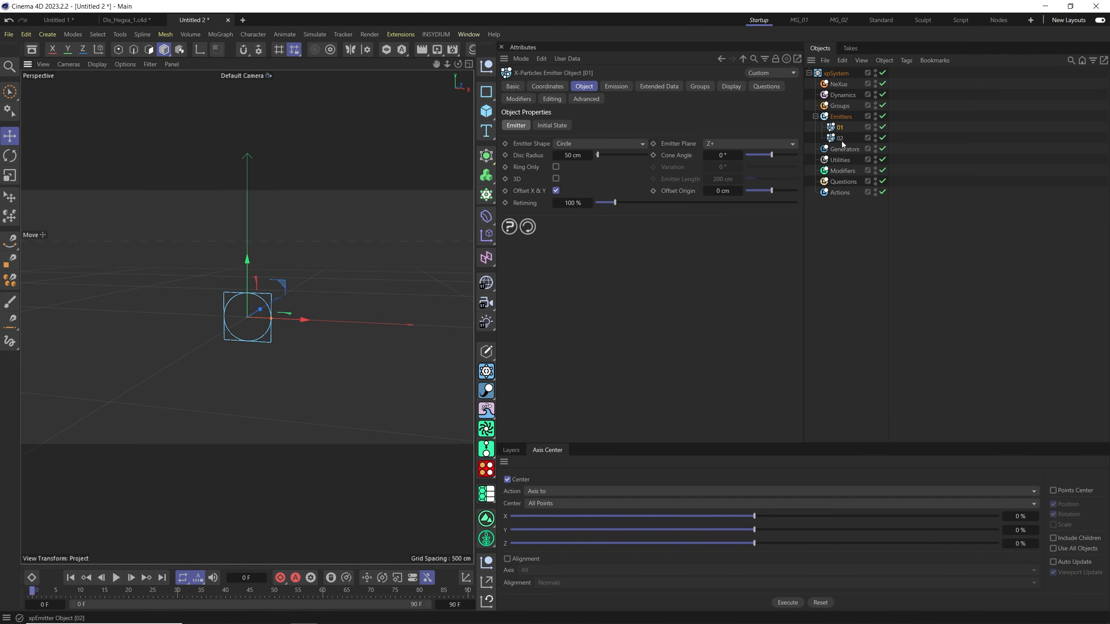
{"action": "left_click", "coordinate": [593, 144]}
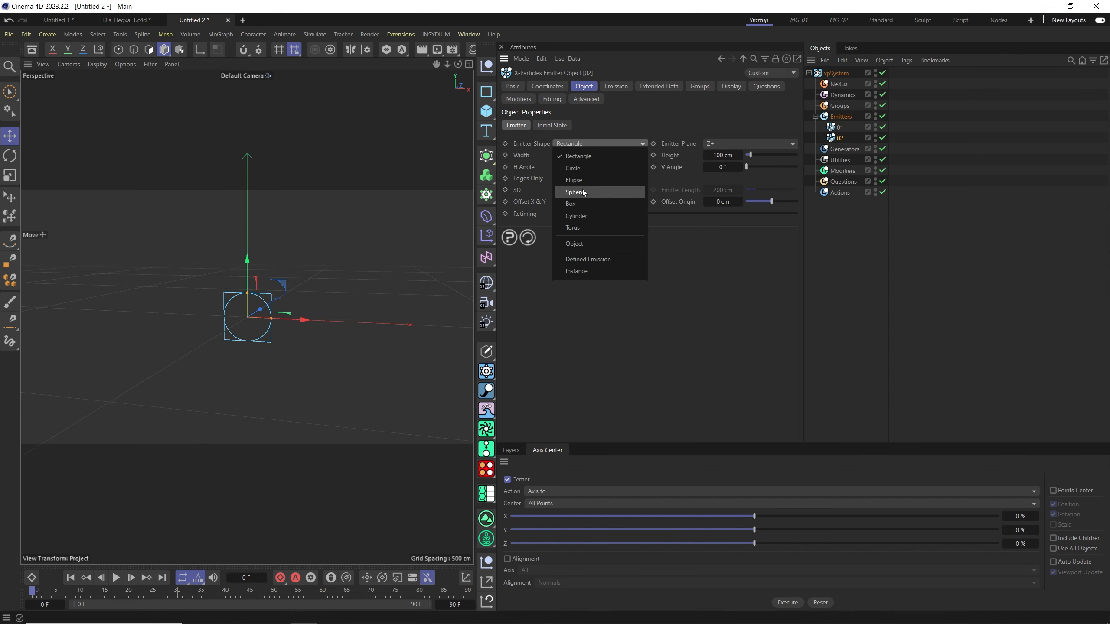
{"action": "left_click", "coordinate": [573, 228]}
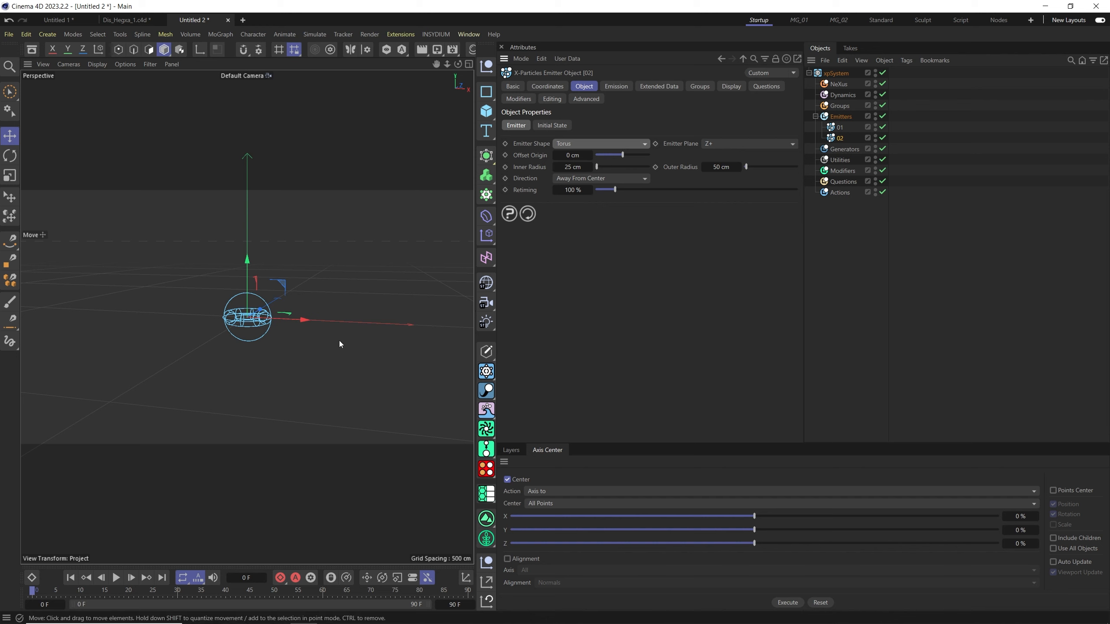